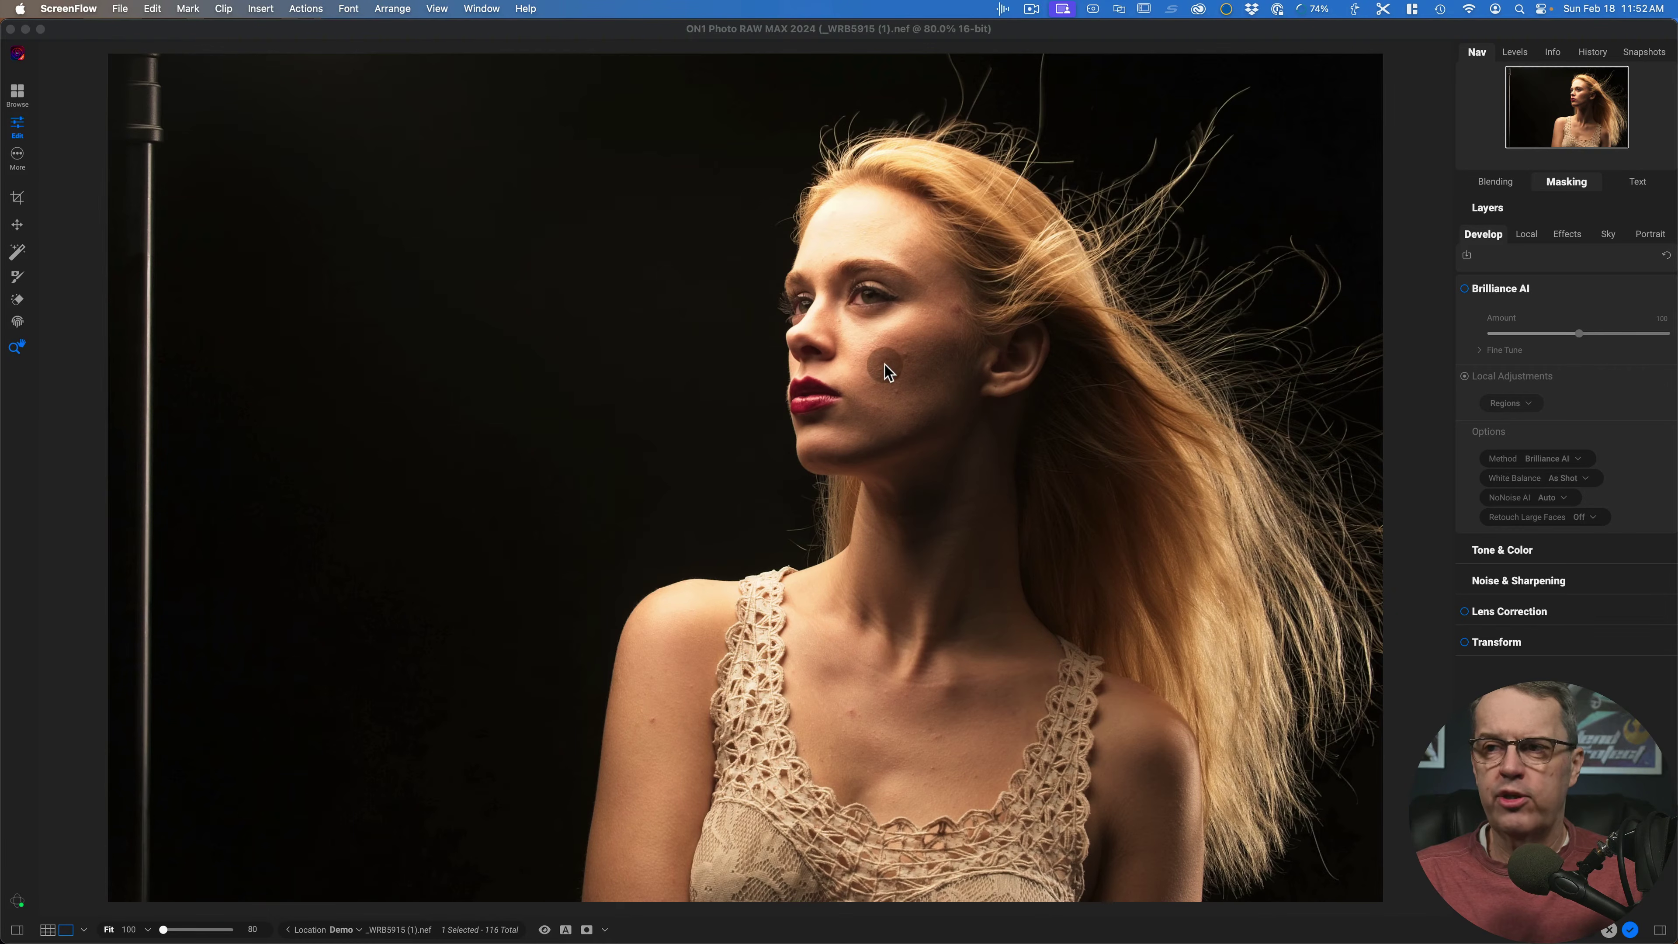
Remove the entire light stand beside the model with the Perfect Eraser, from its upper clamp down to the photo's lower edge.
click(26, 302)
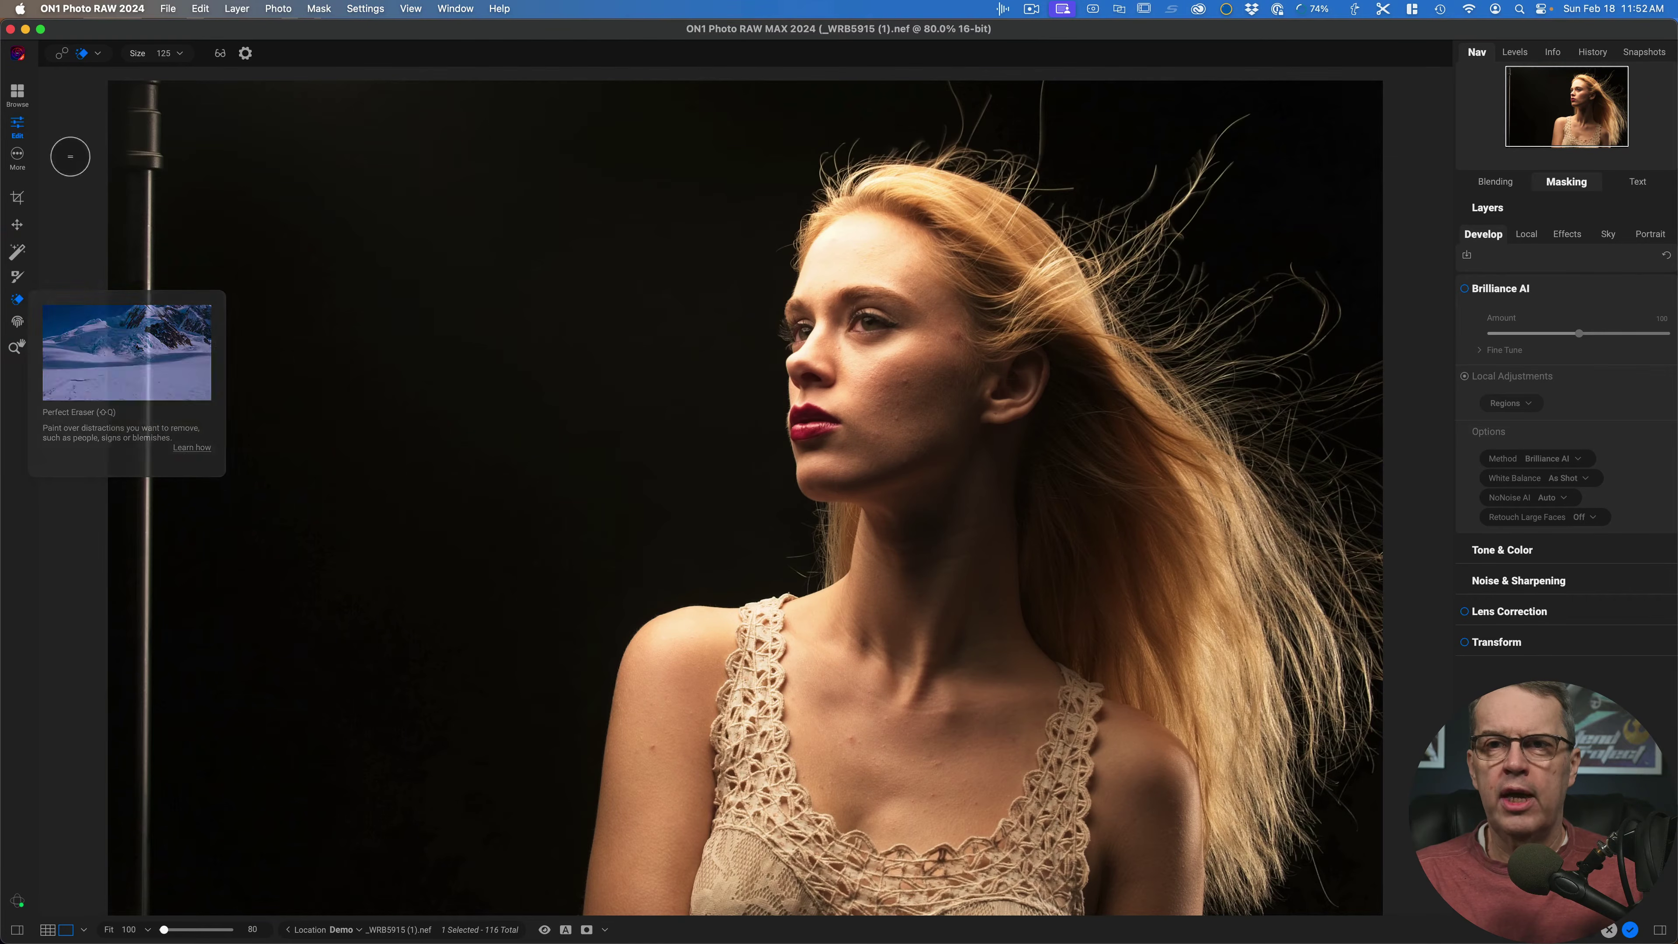
click(100, 56)
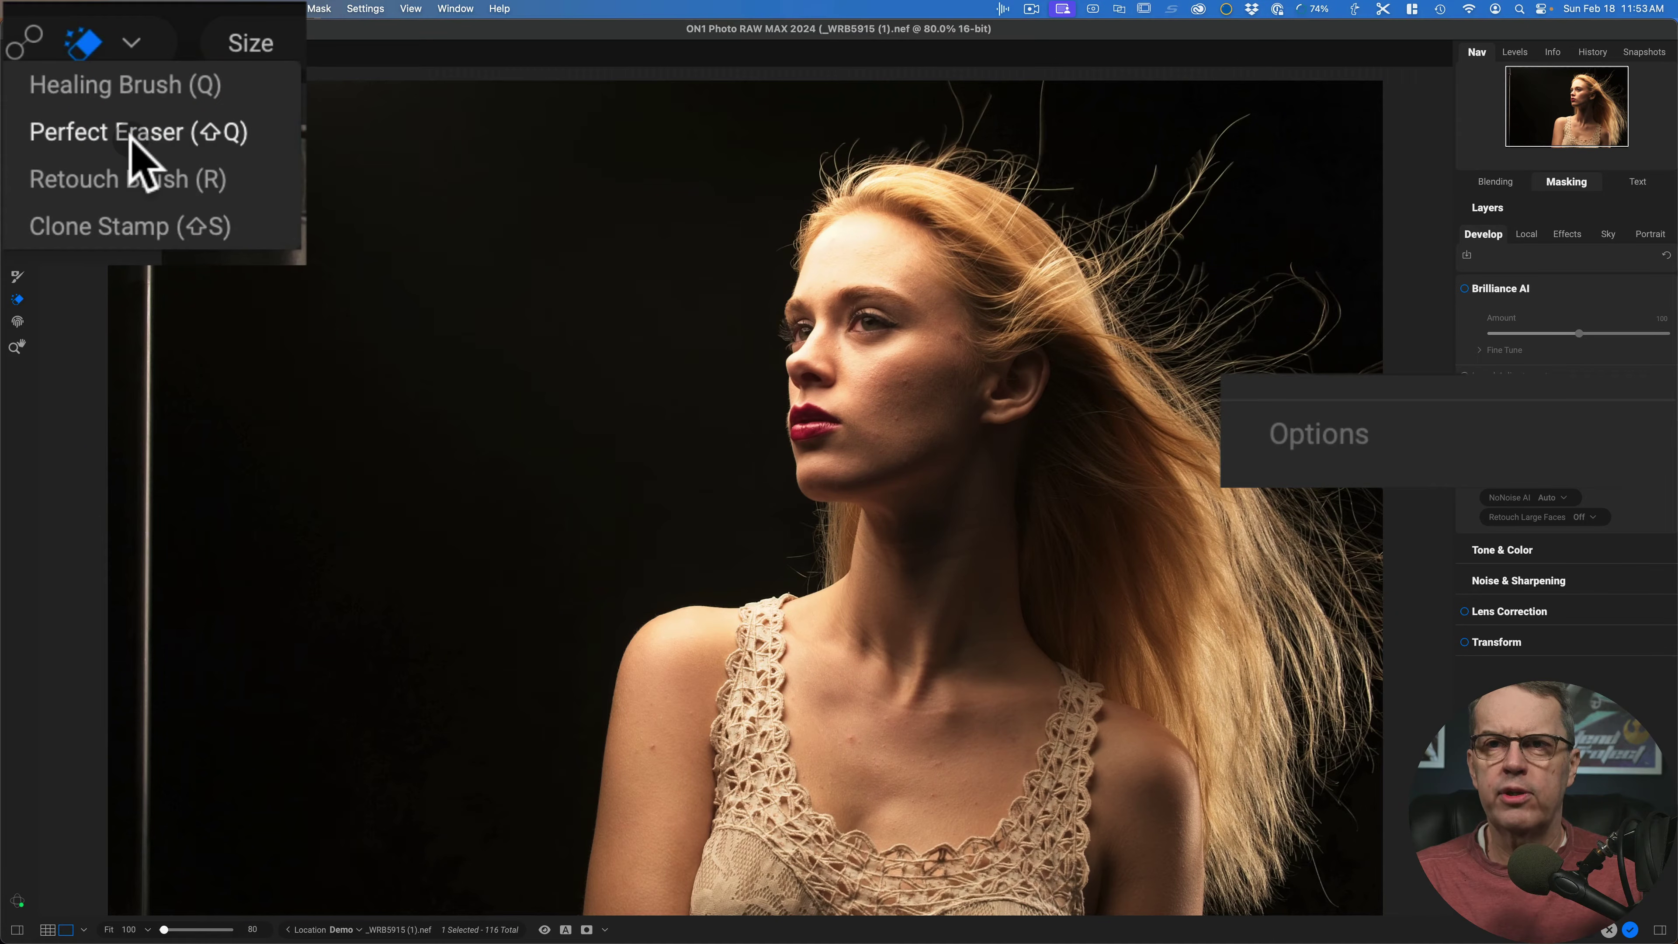
click(99, 85)
mouse_move(136, 85)
mouse_down()
mouse_move(137, 162)
mouse_move(150, 85)
mouse_up()
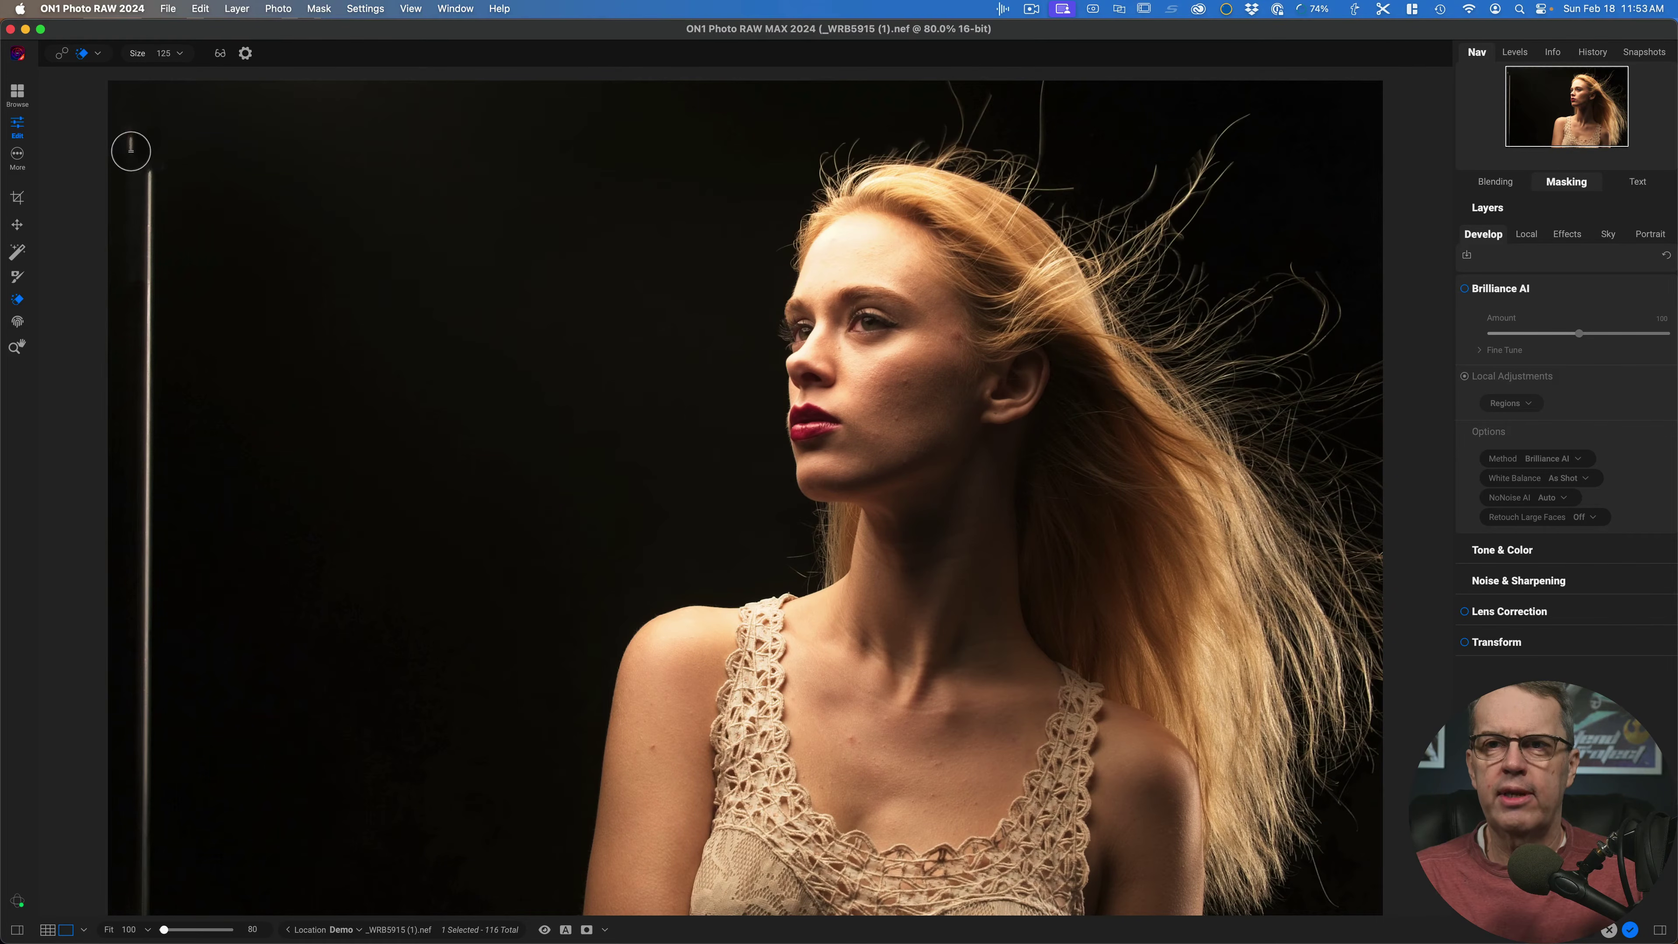
drag(131, 151, 133, 137)
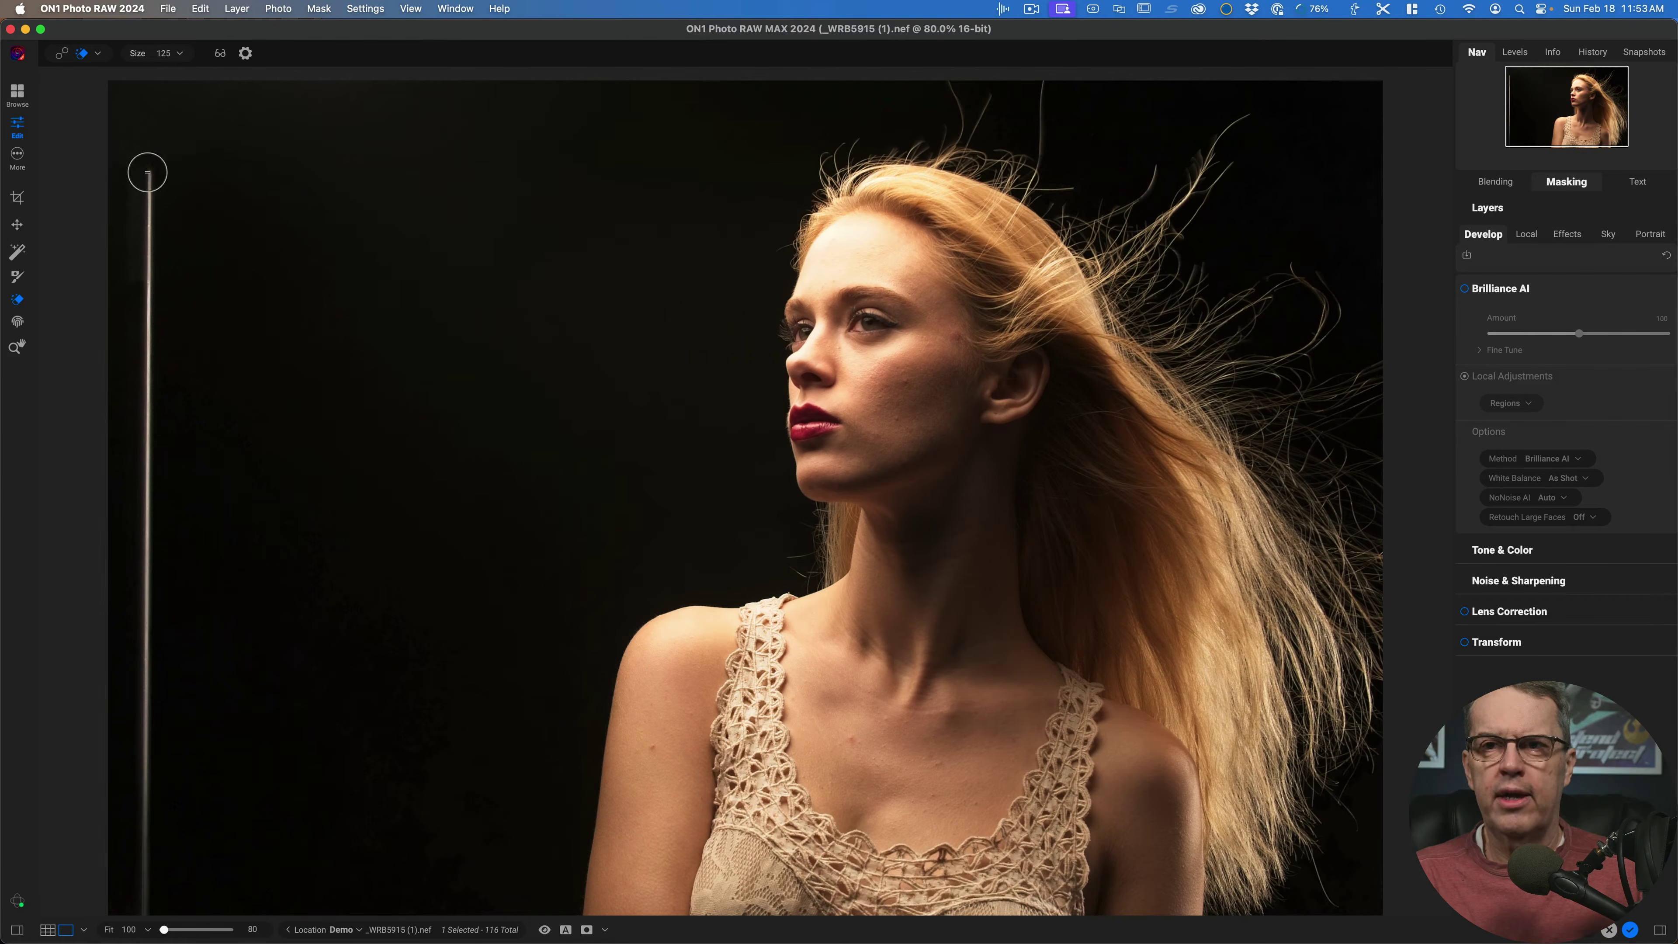
drag(146, 171, 142, 922)
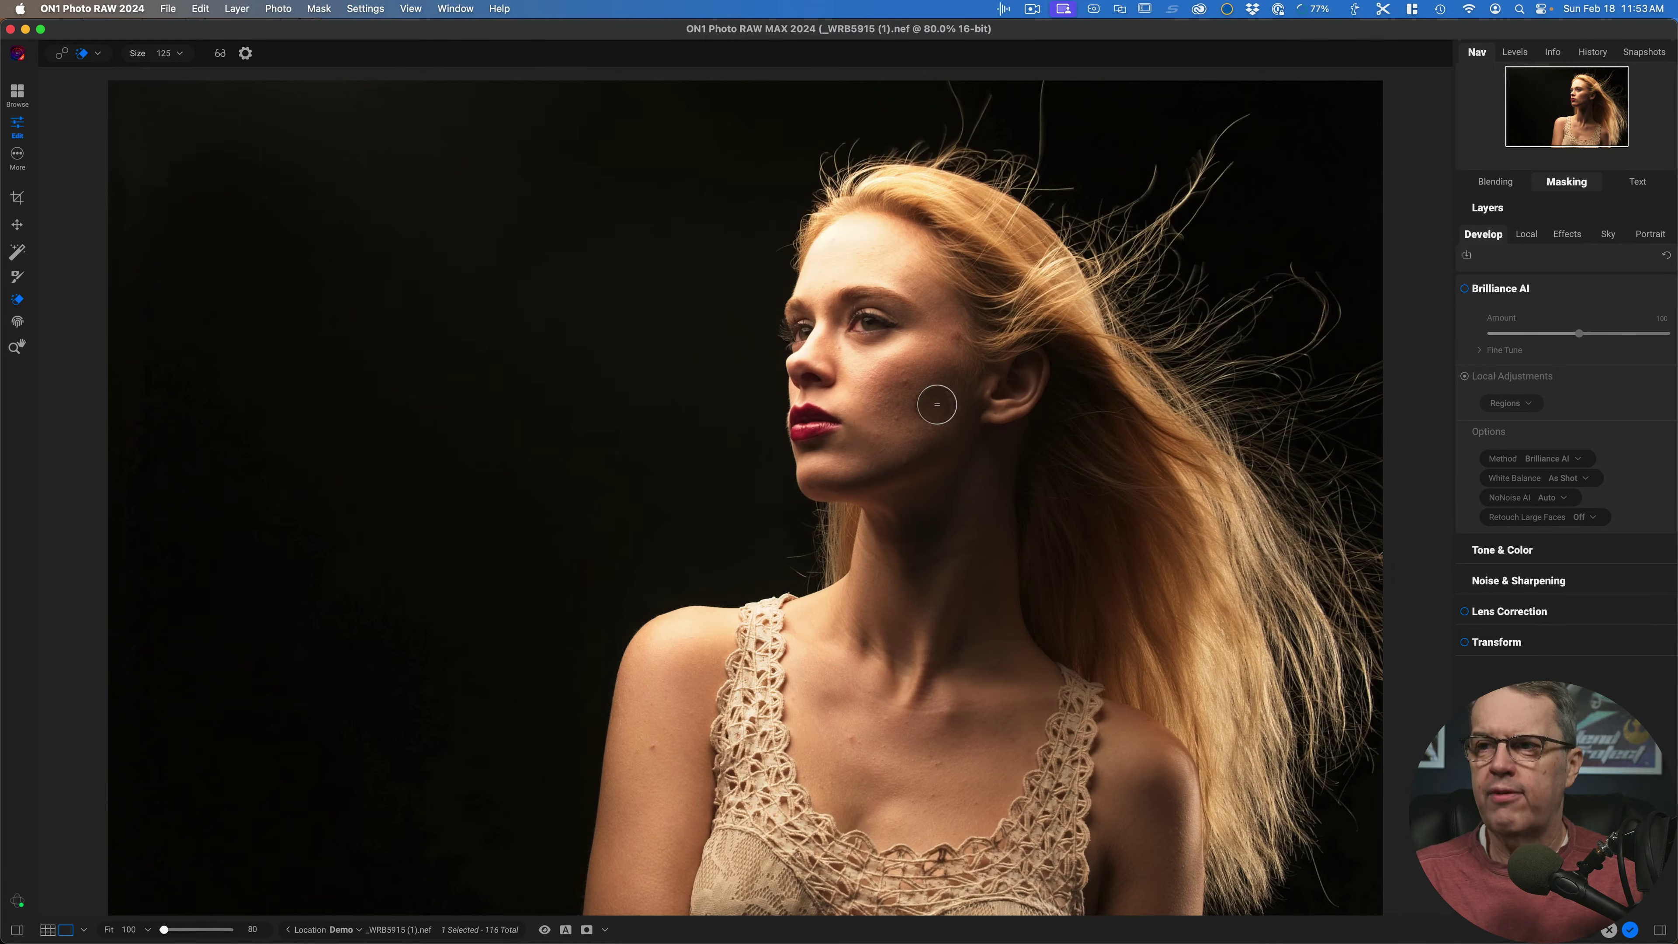
Add a Skin Retouching filter to the photo's effects.
click(1567, 237)
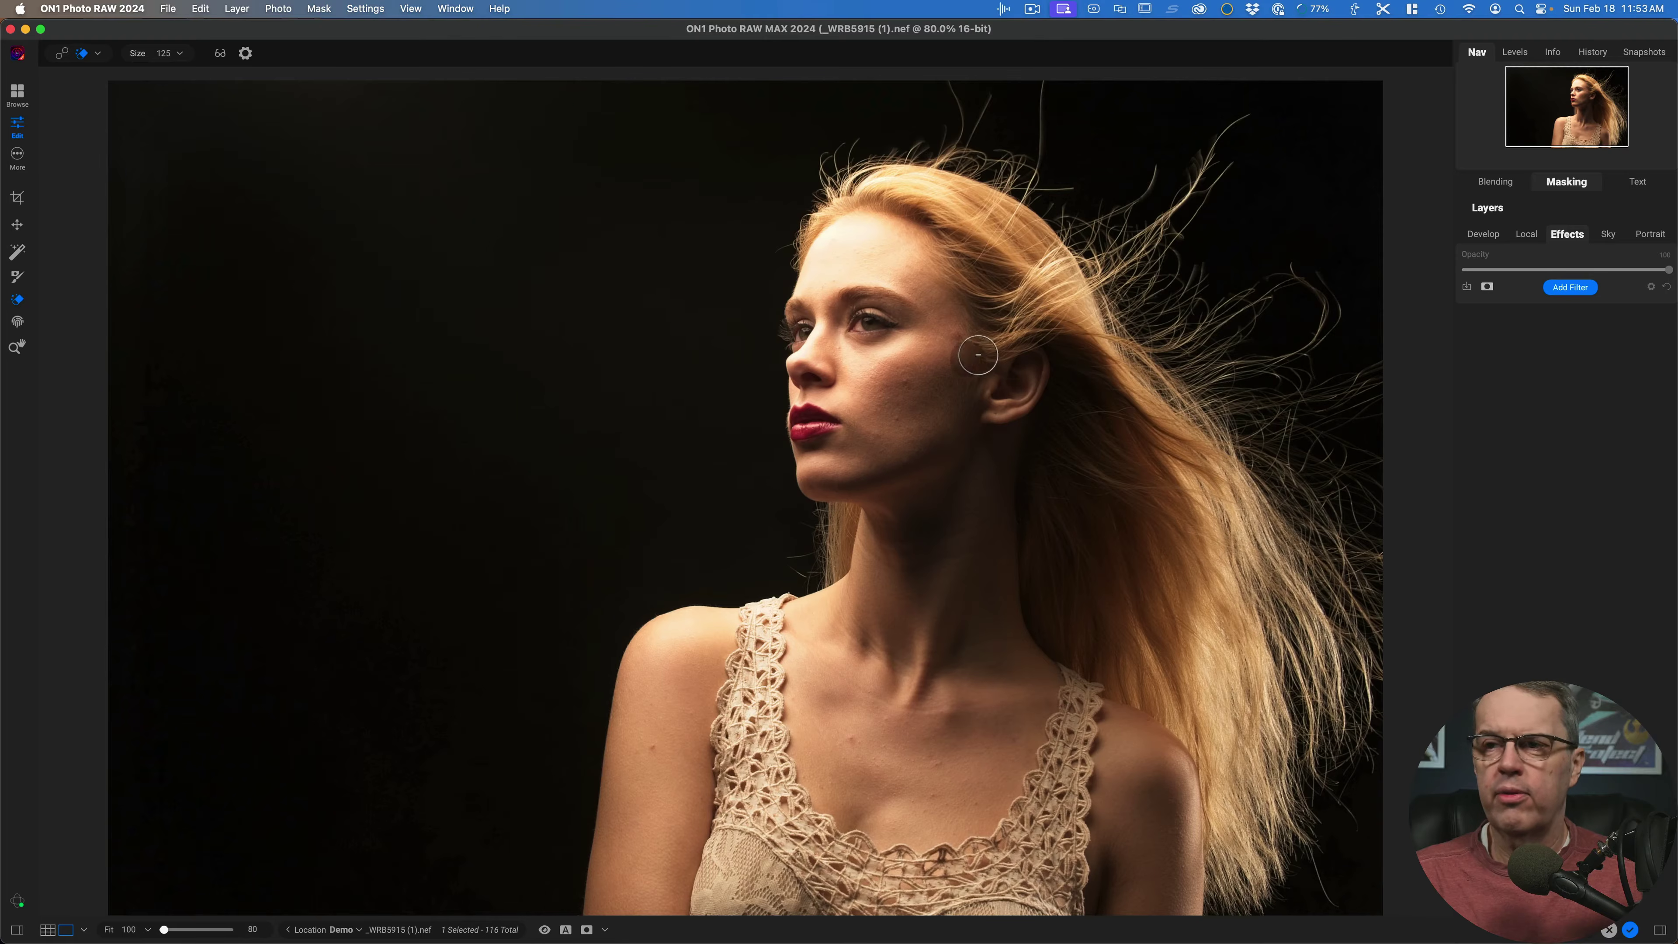
drag(893, 381, 879, 380)
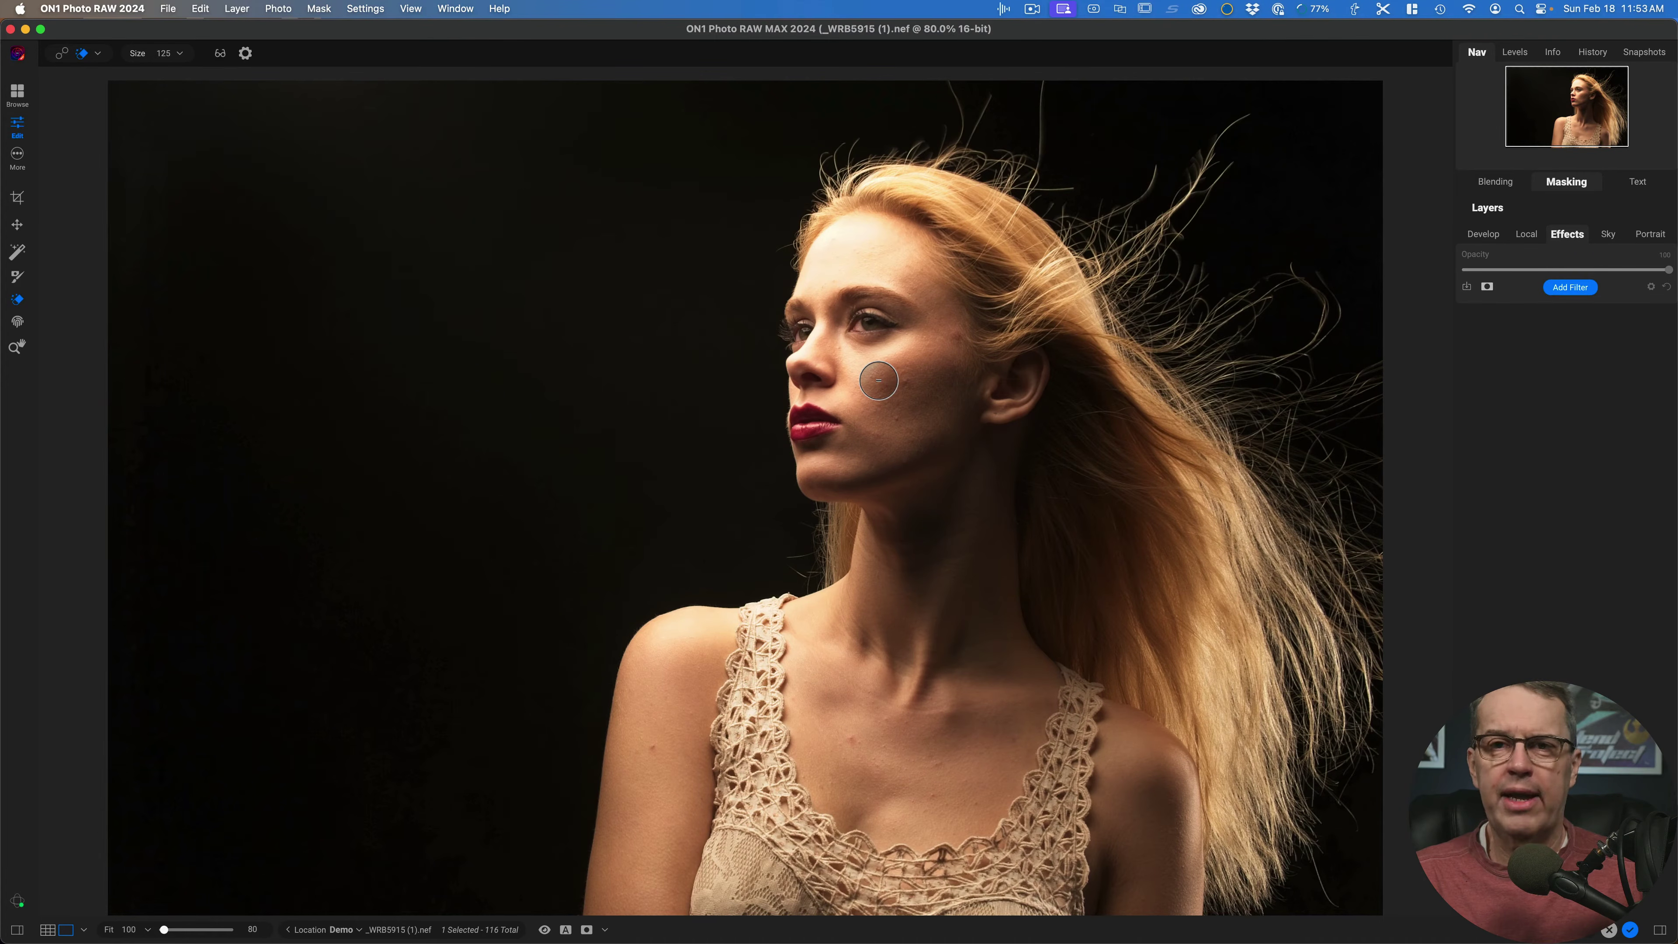
click(1570, 288)
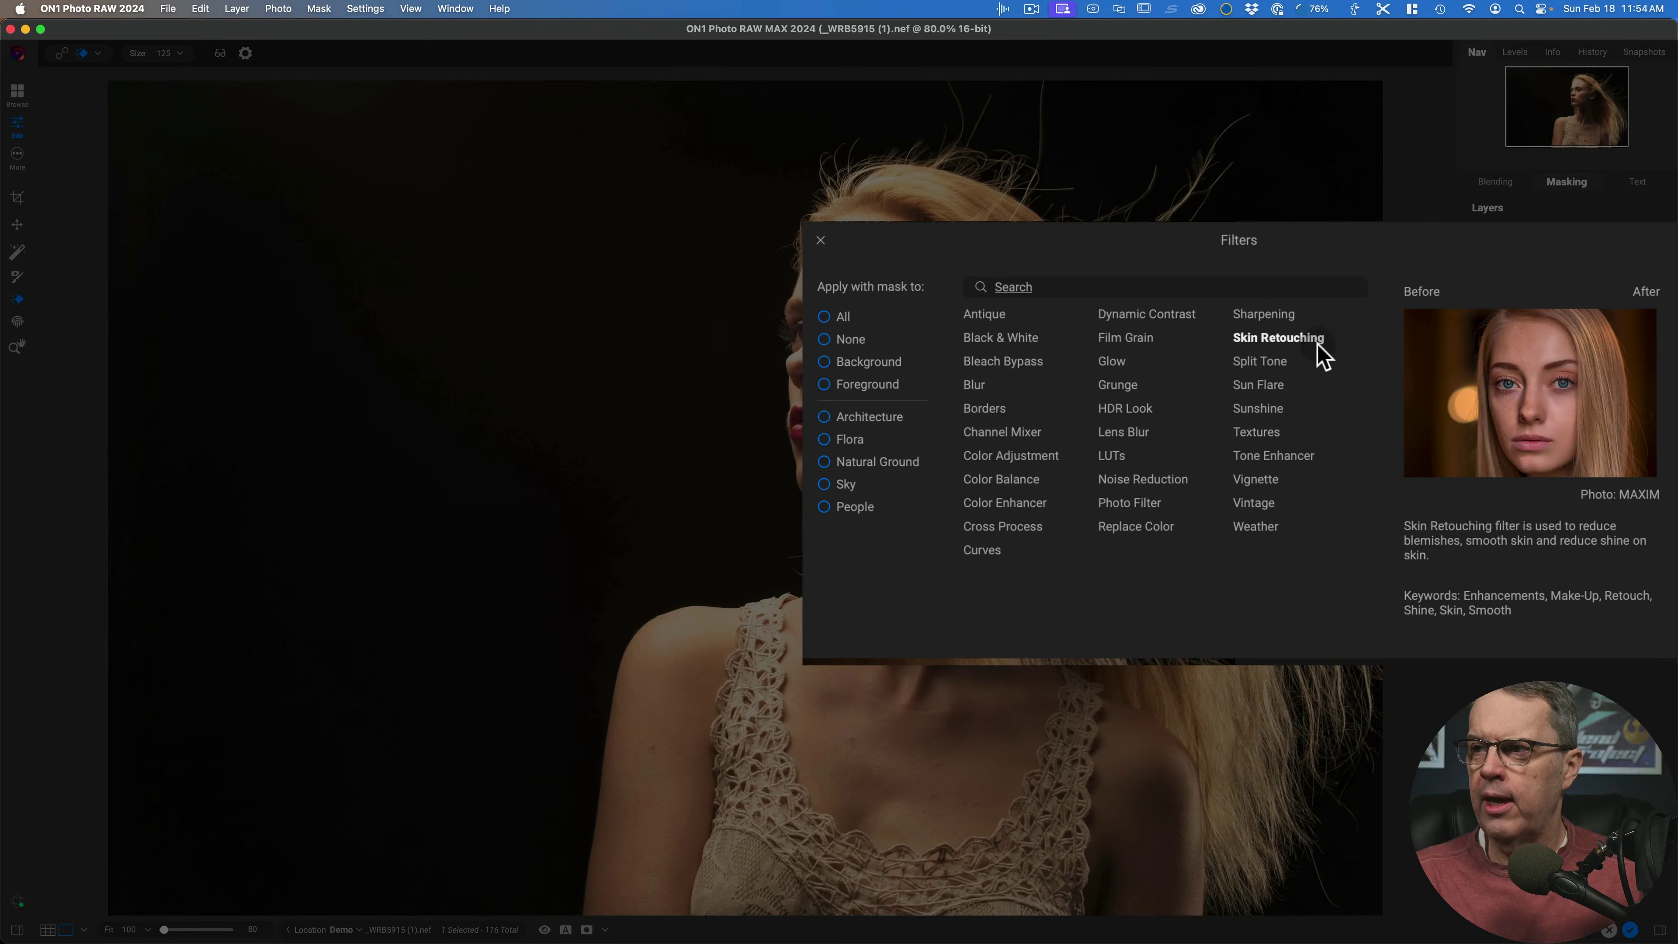
click(1278, 338)
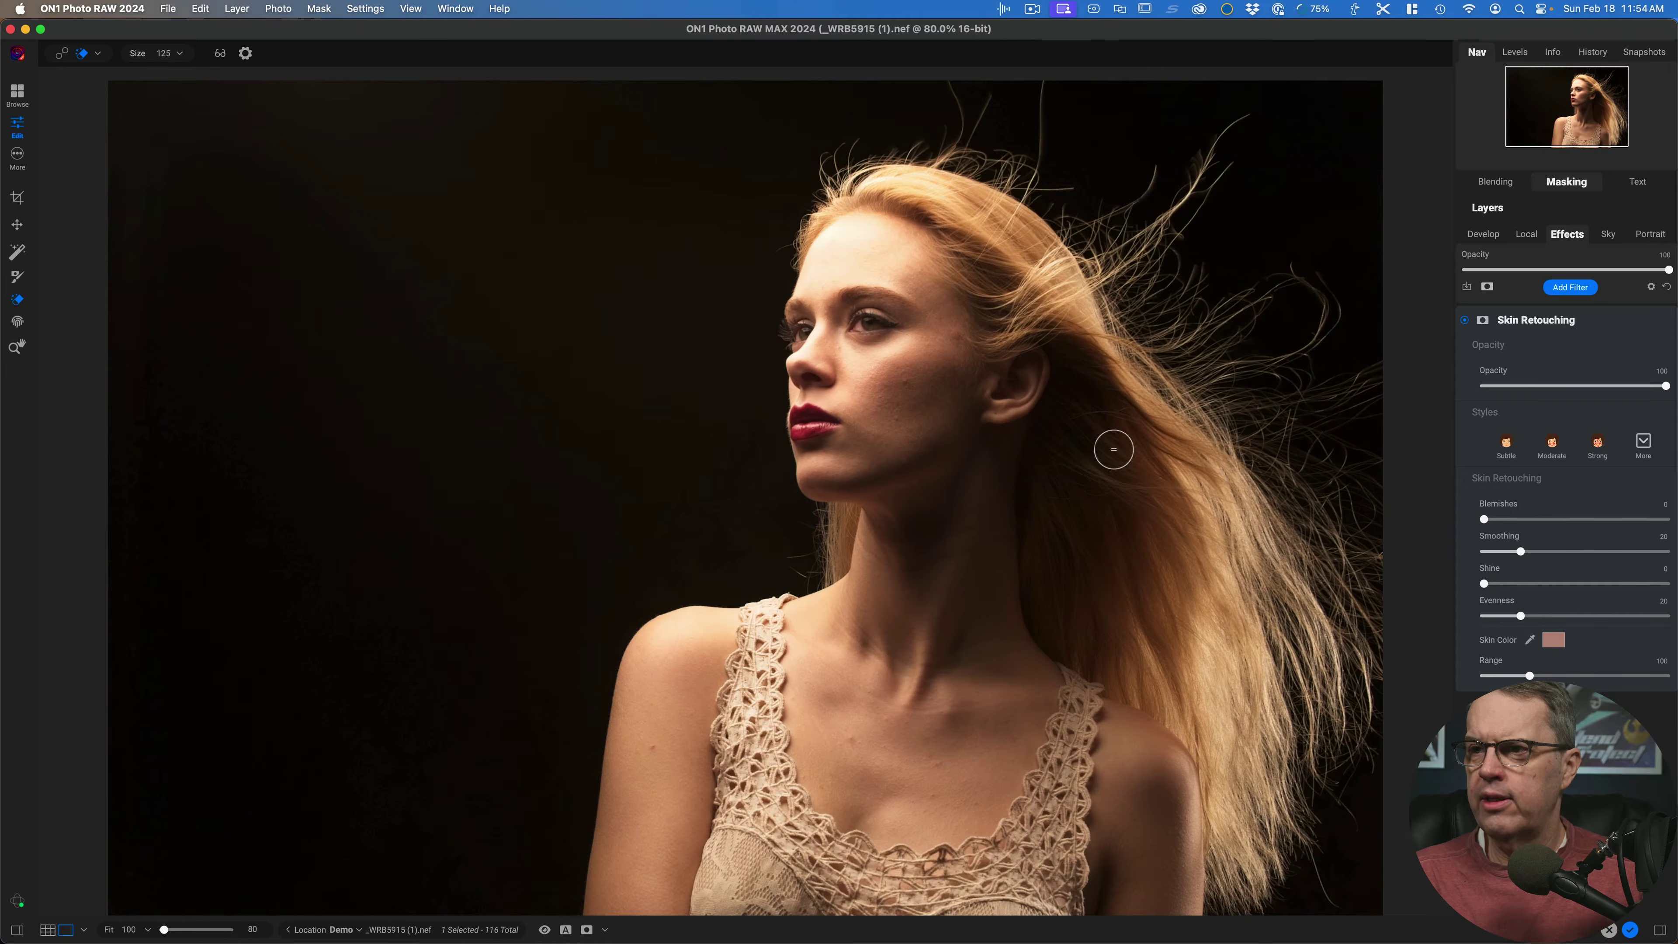
Set the Skin Retouching filter's Blemishes to 70, Smoothing to 62 and Shine to 77.
drag(928, 419, 888, 391)
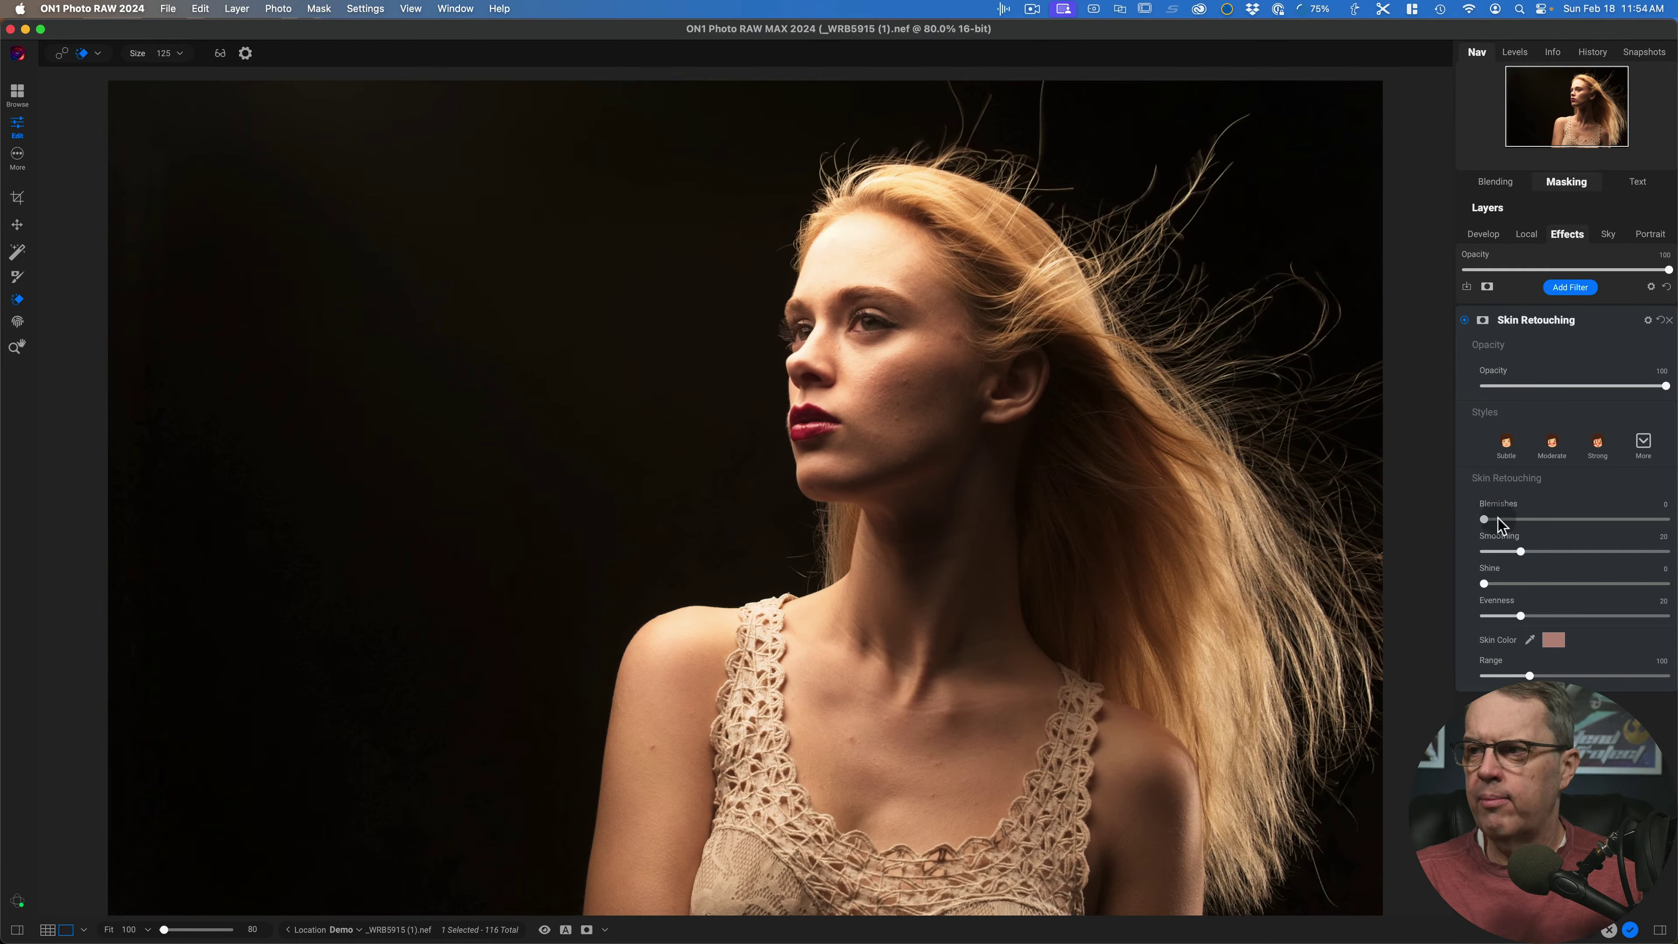
drag(1485, 520, 1579, 521)
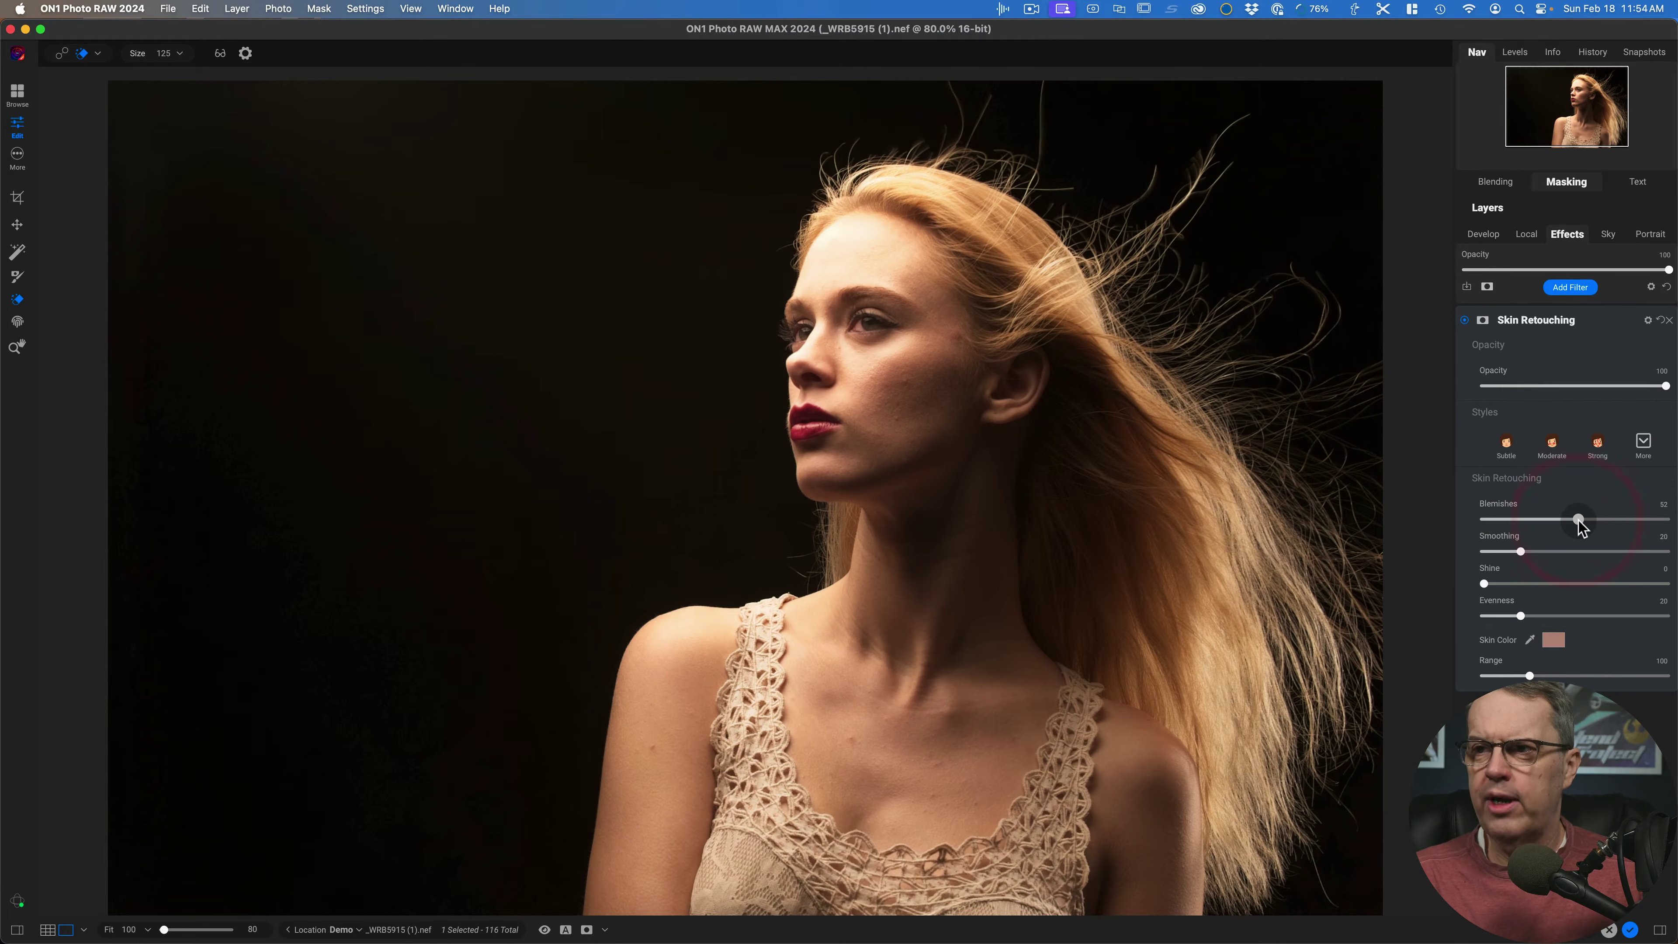
drag(1578, 521, 1612, 527)
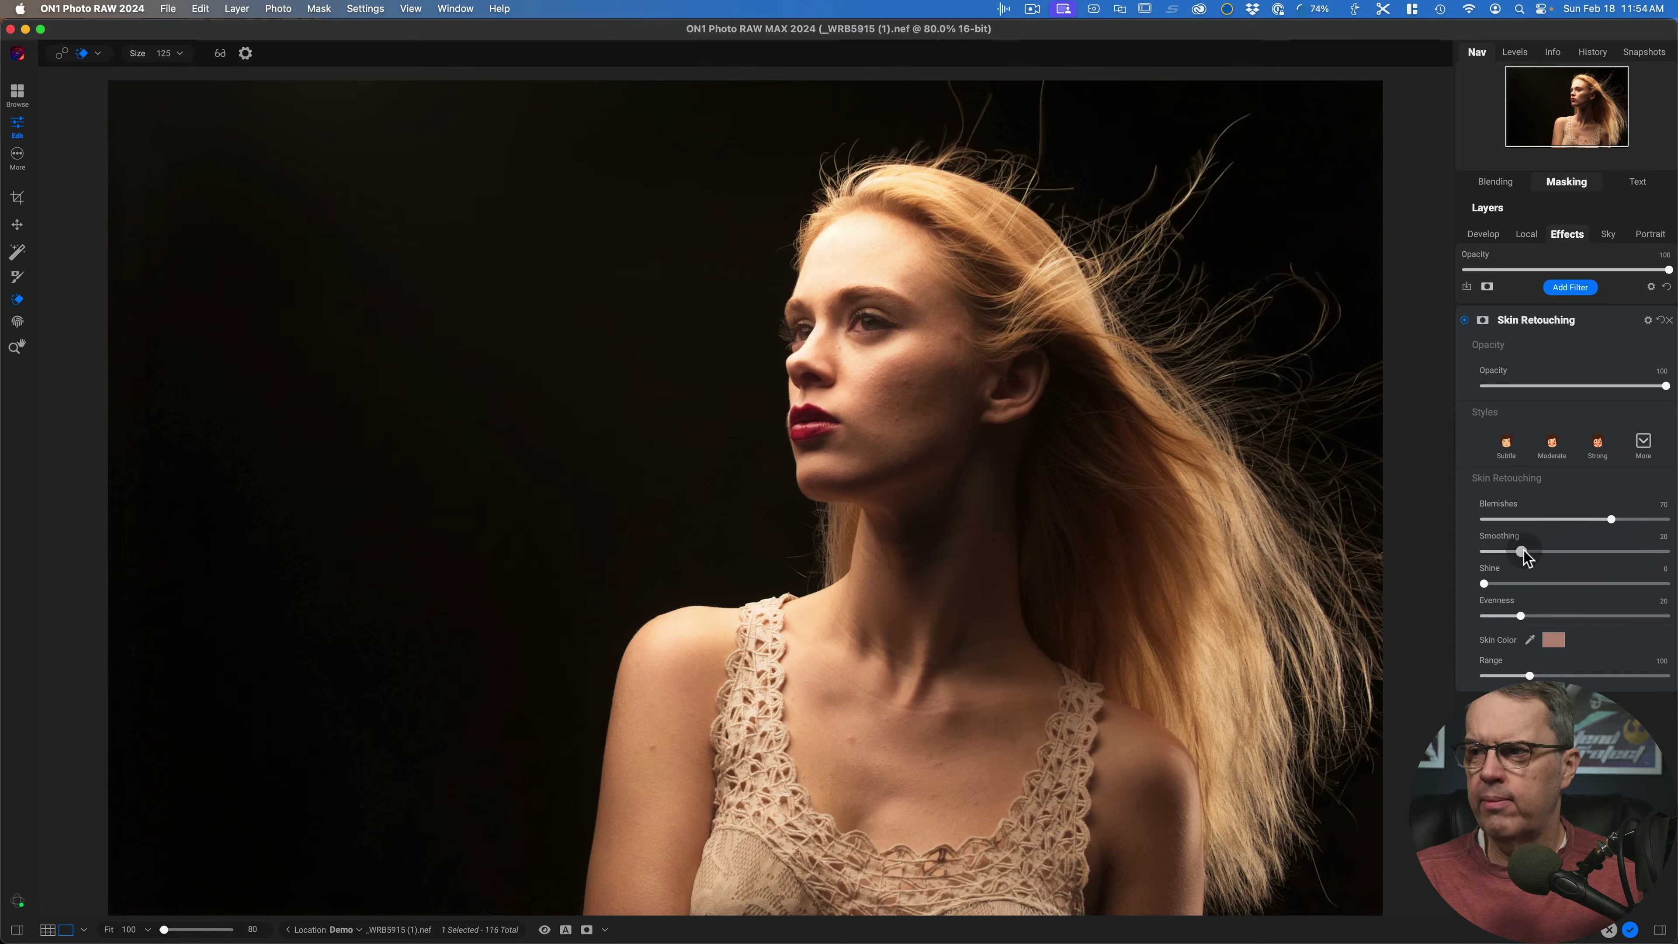
drag(1523, 552, 1587, 552)
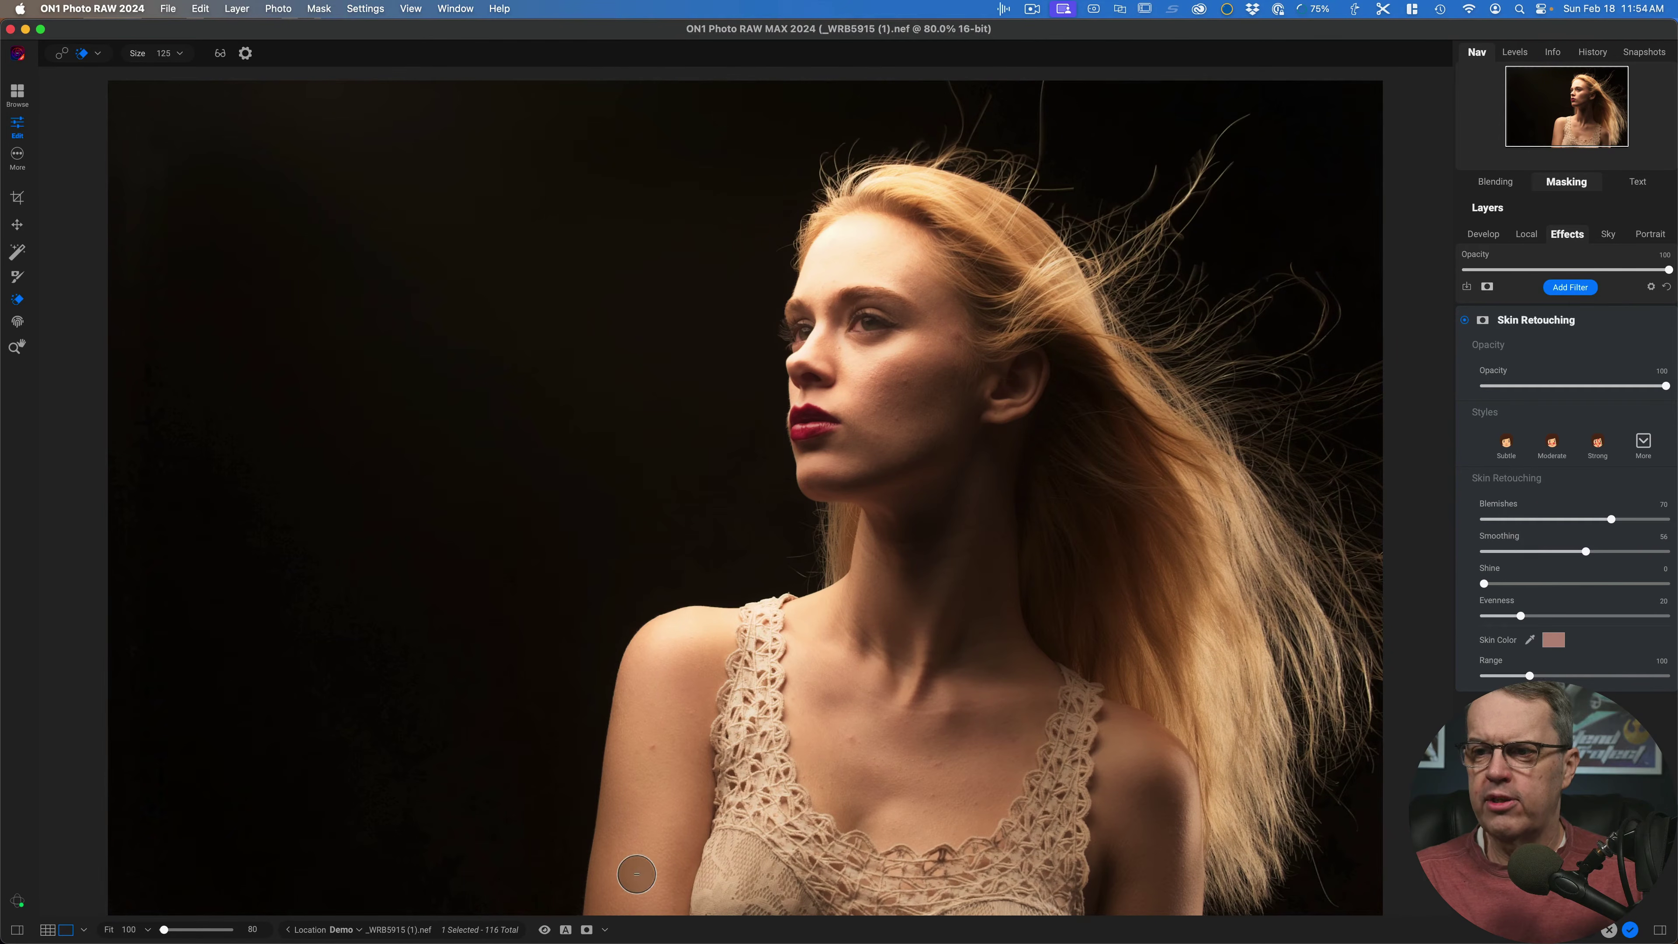
click(1514, 552)
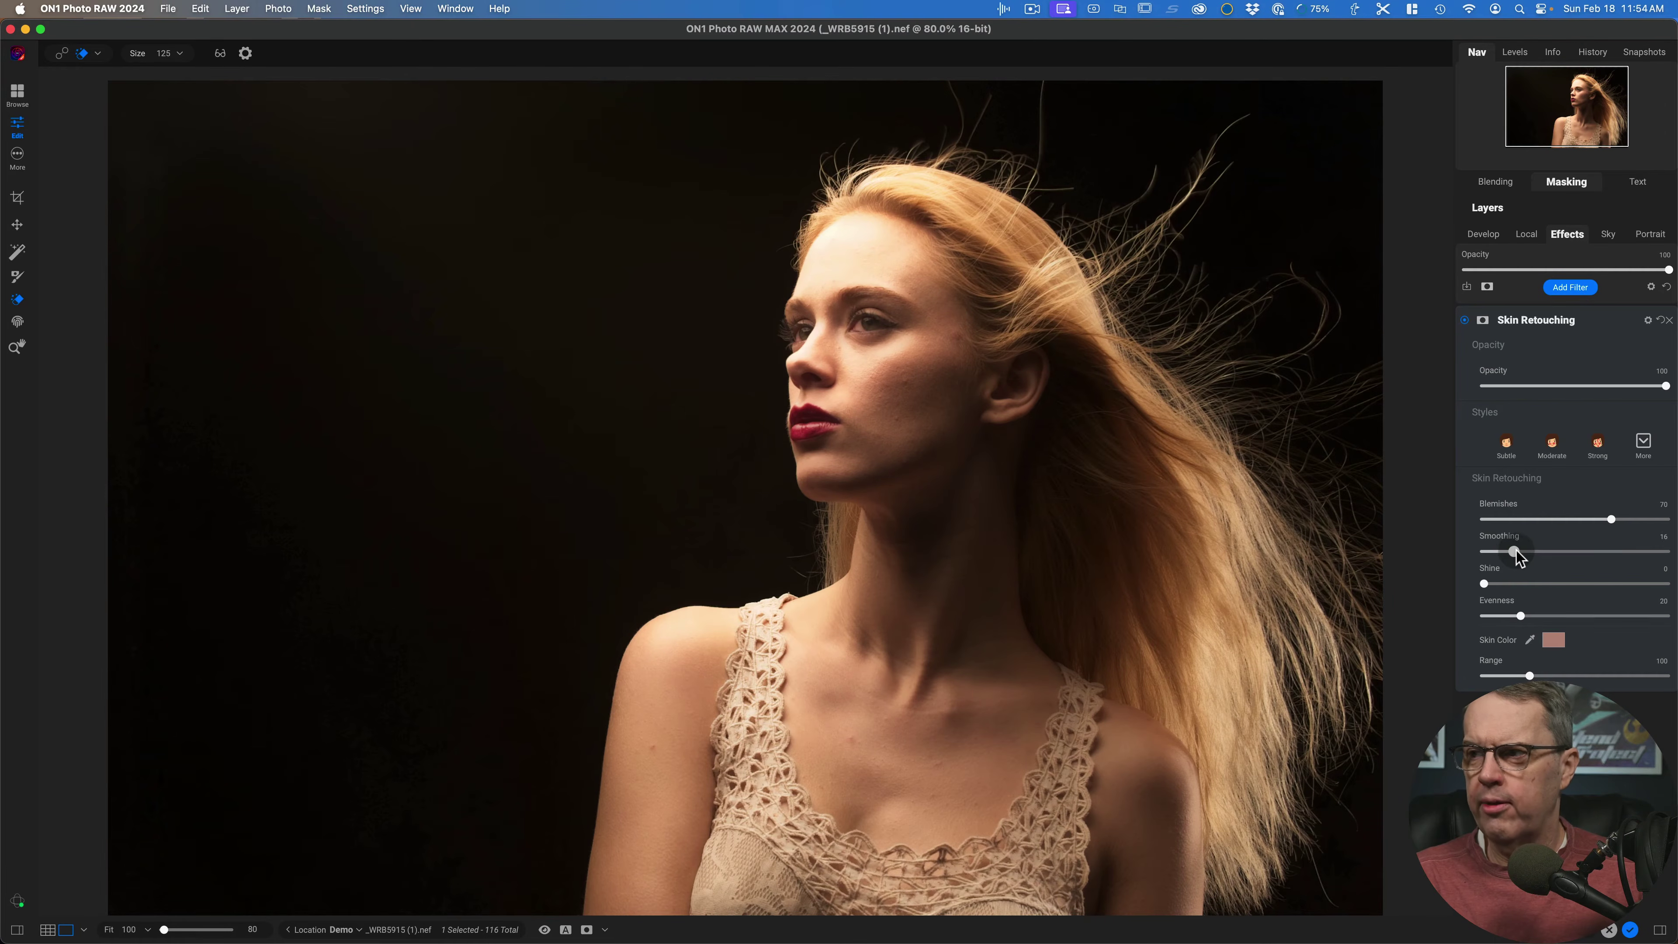
drag(1552, 549, 1596, 548)
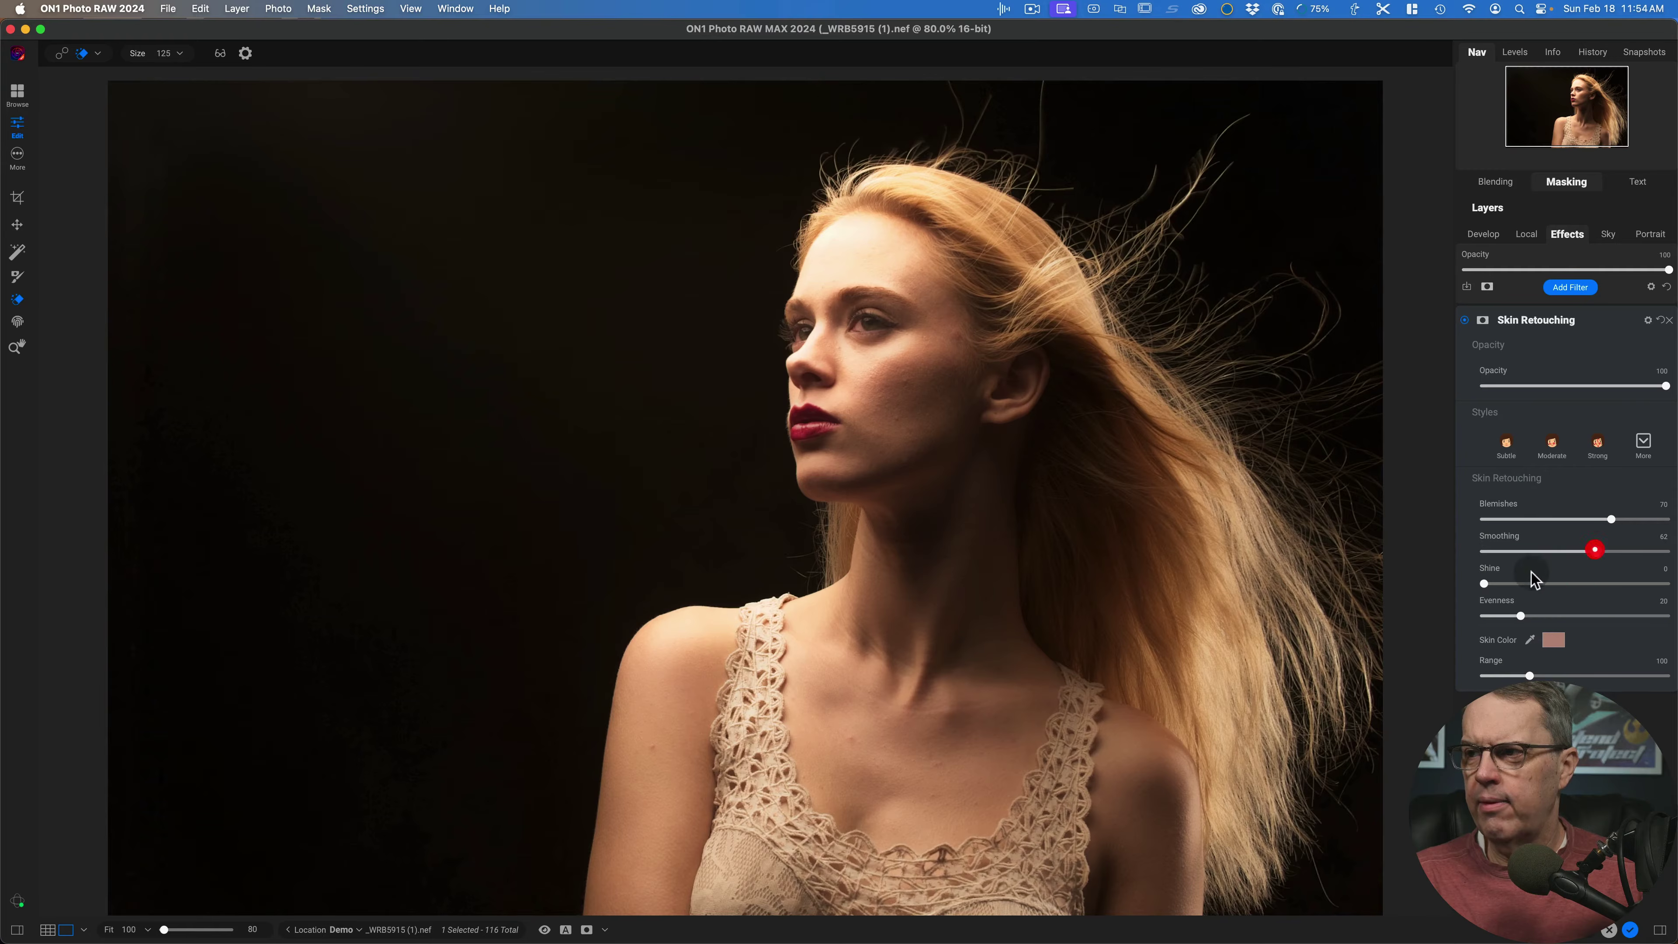
drag(1529, 584, 1624, 585)
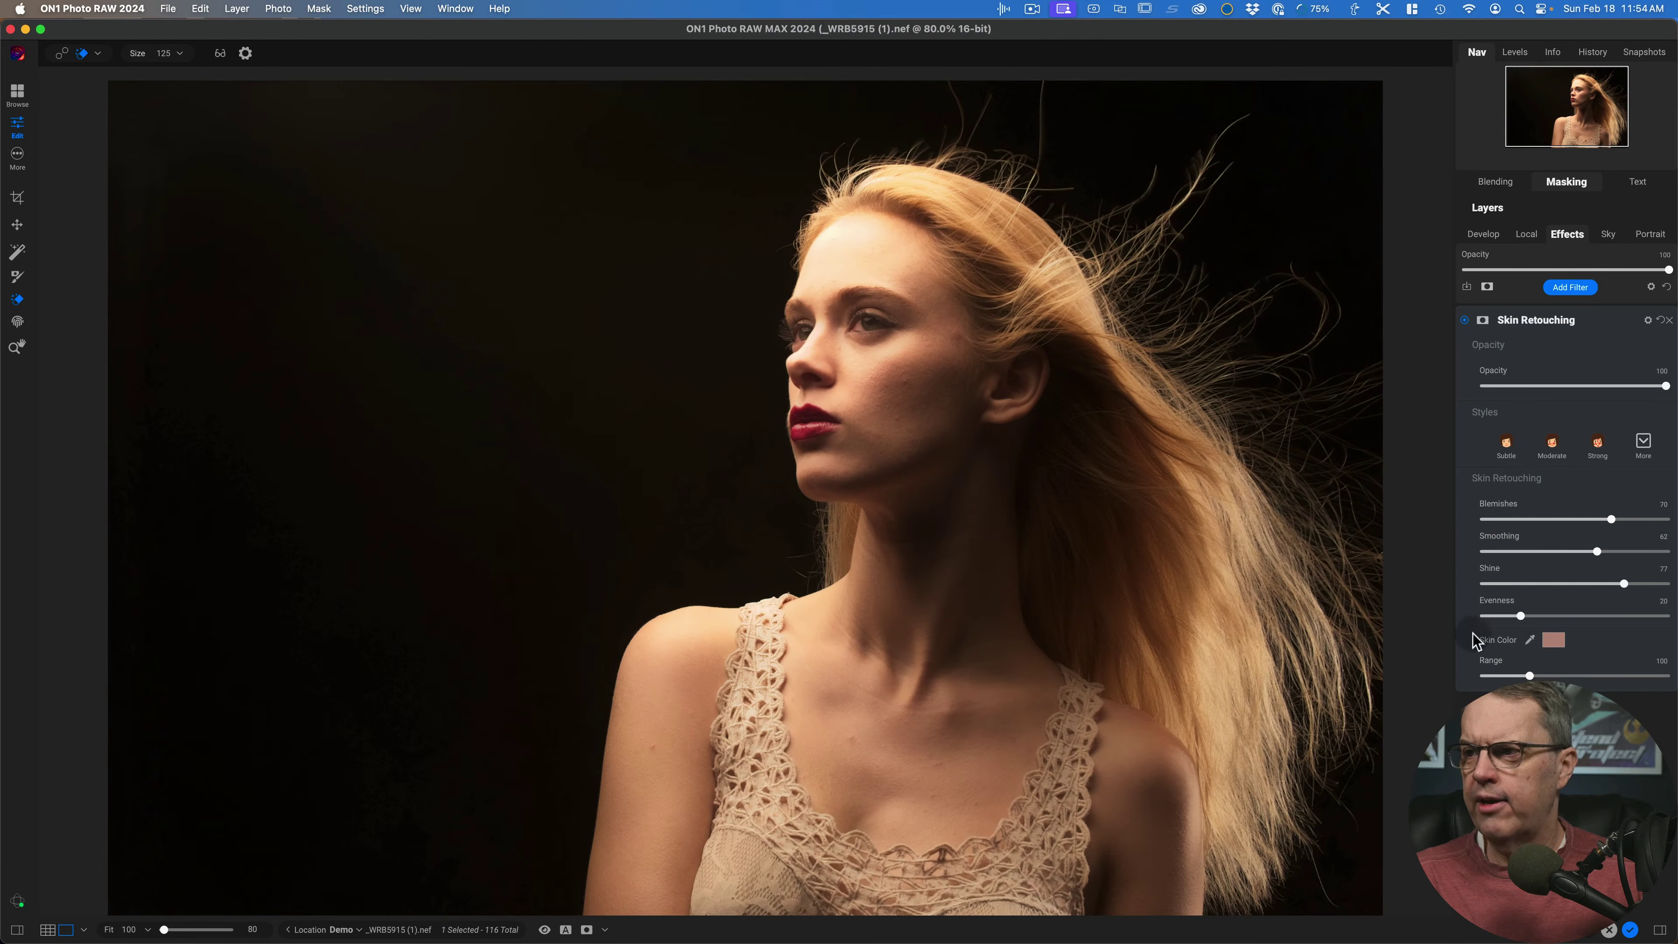
Sample the Skin Retouching filter's skin color from the model's upper chest.
click(1531, 640)
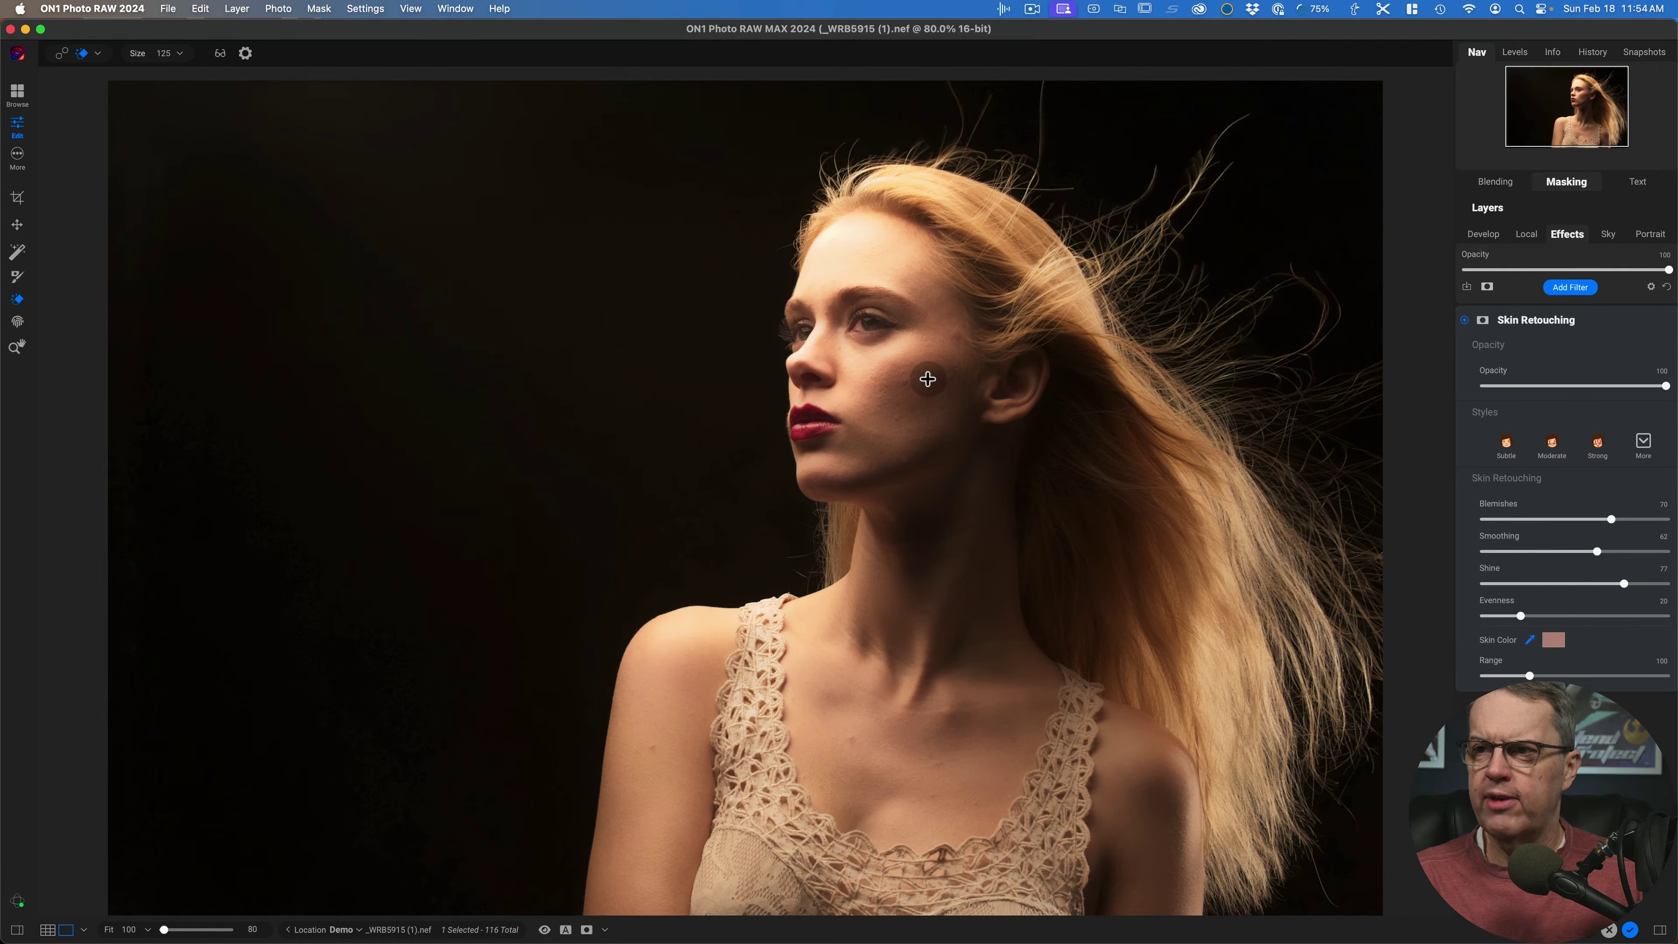
click(822, 654)
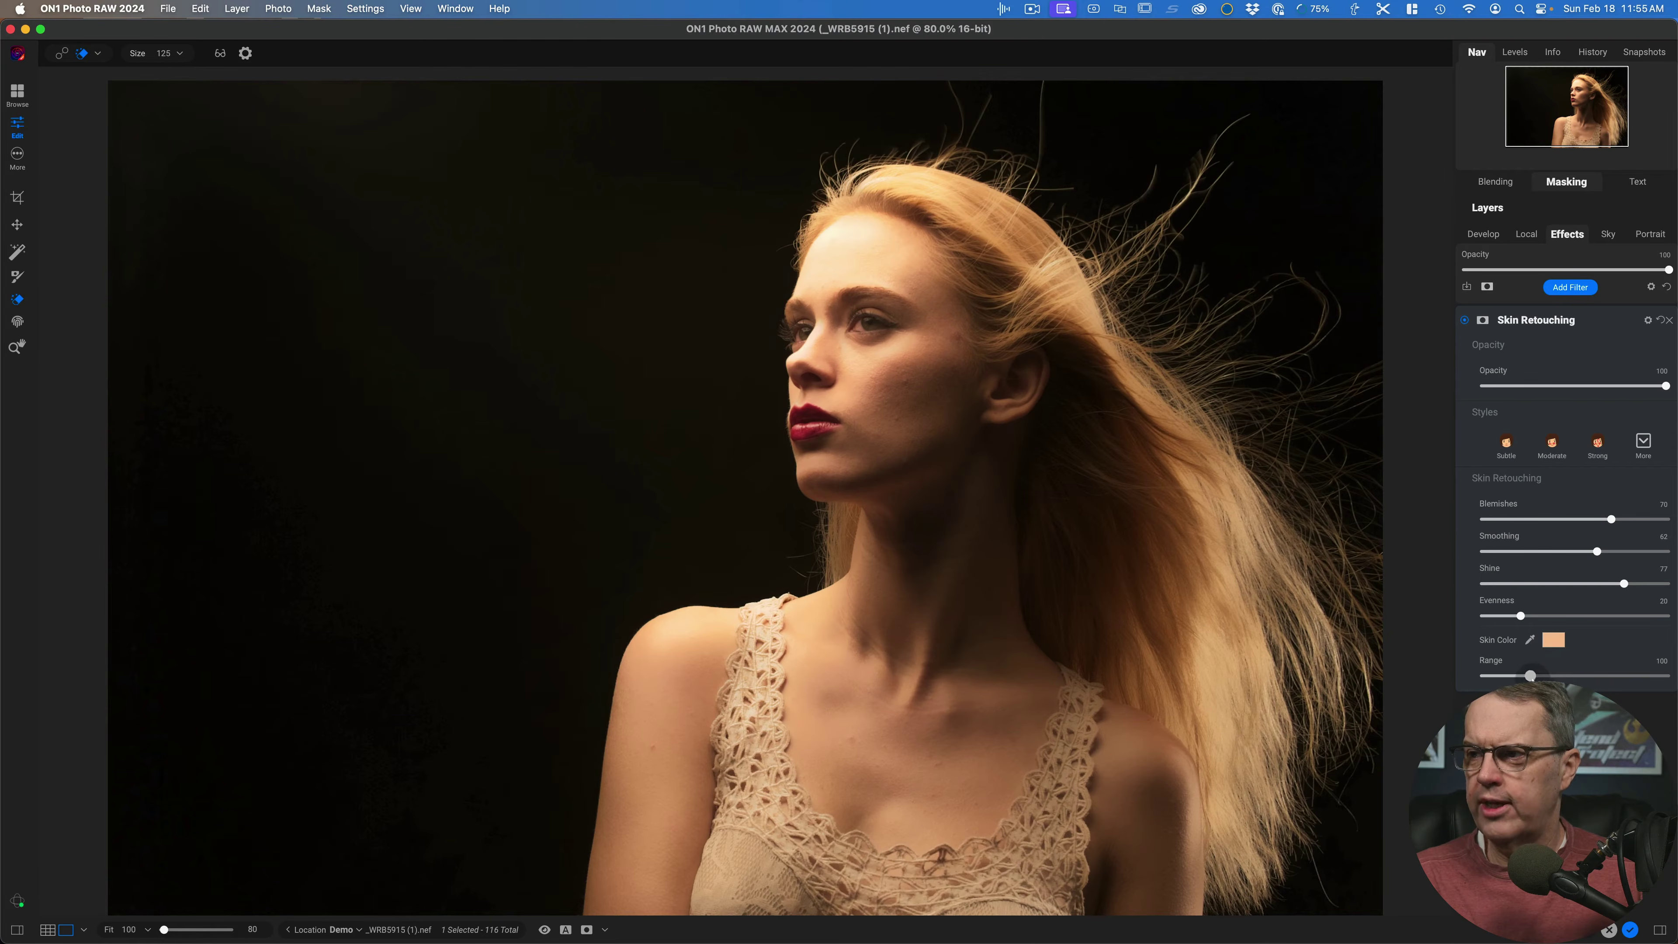
Try widening the skin color Range to about 390, and reset it to its default.
drag(1530, 676, 1654, 676)
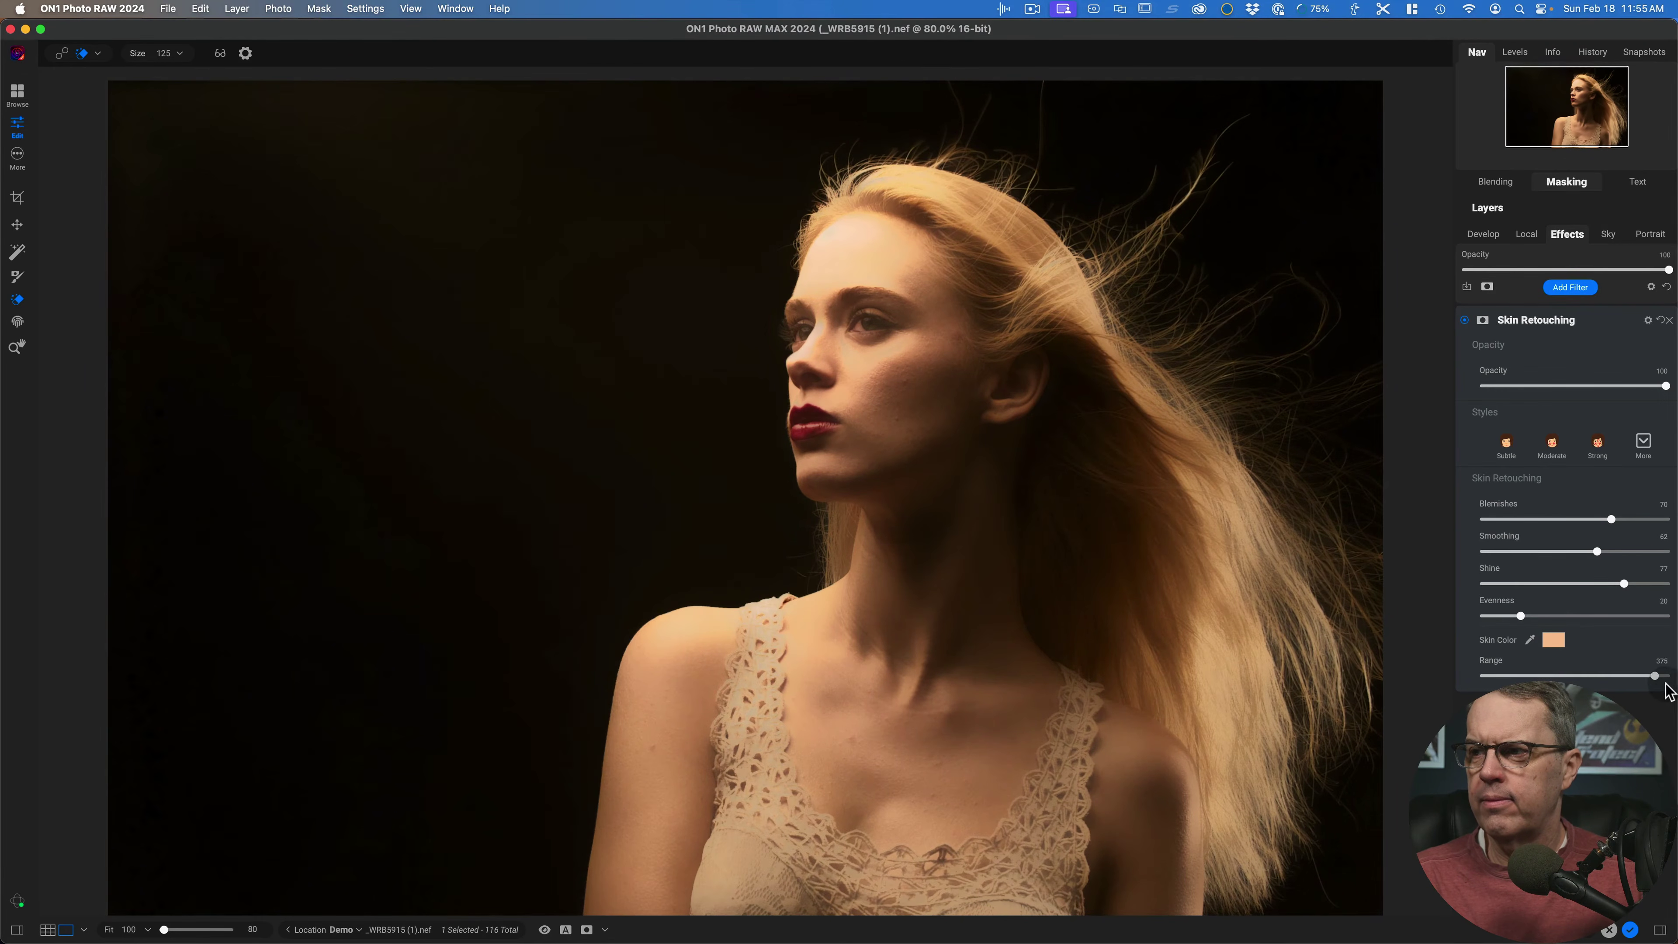
drag(1641, 684, 1646, 685)
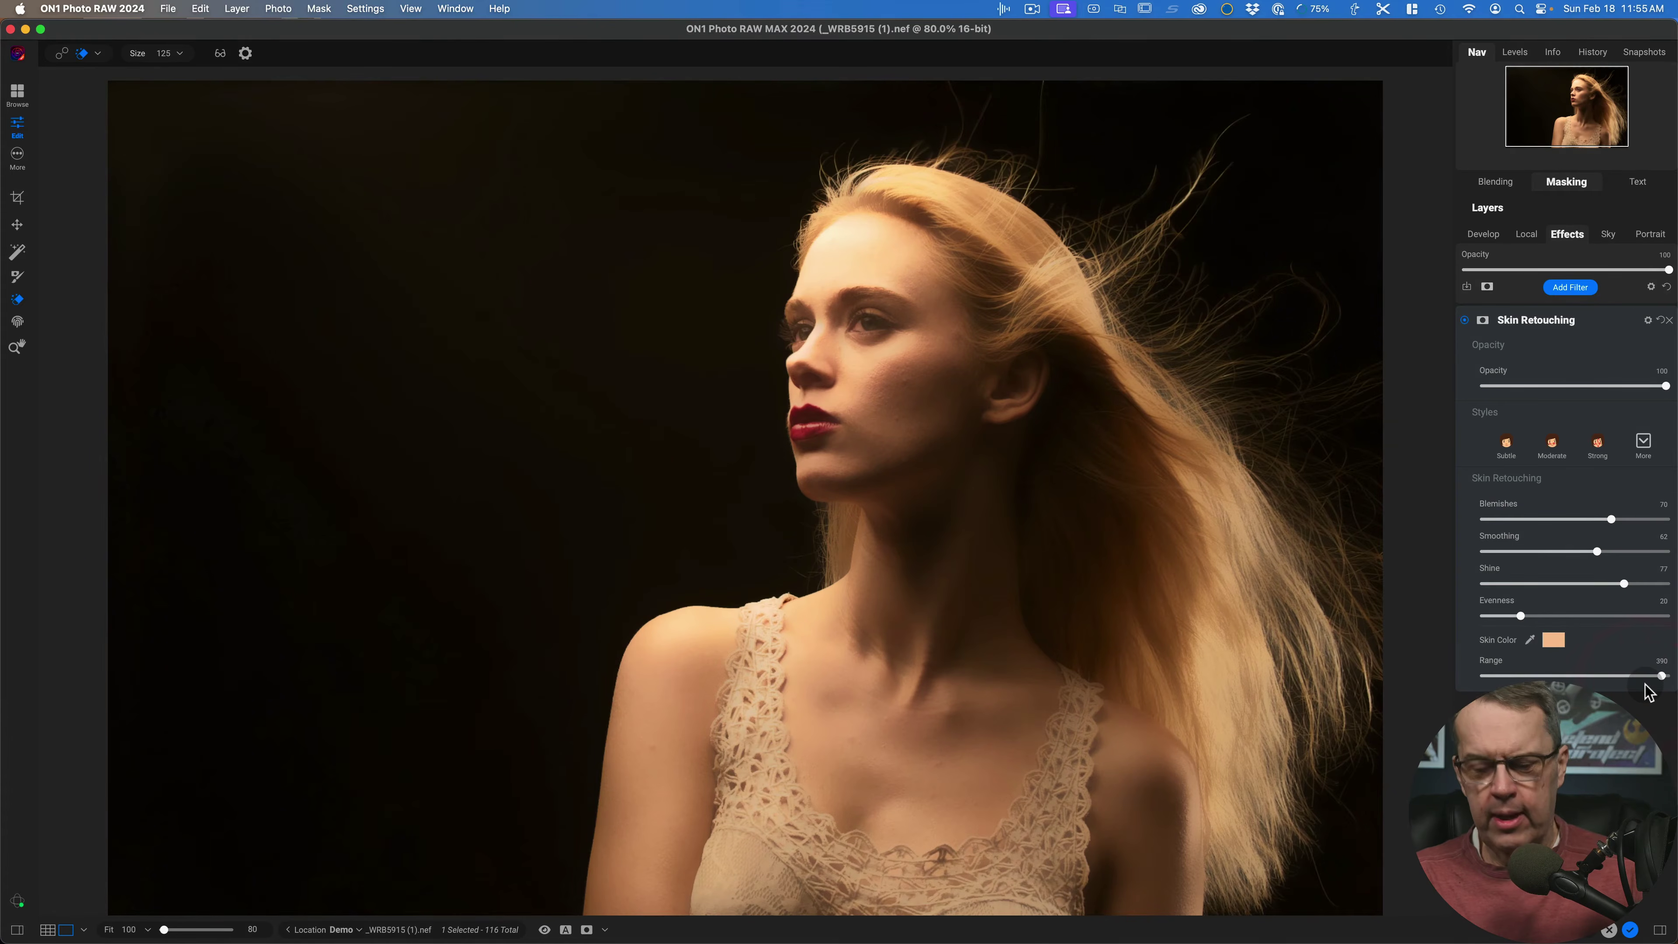
double_click(1645, 684)
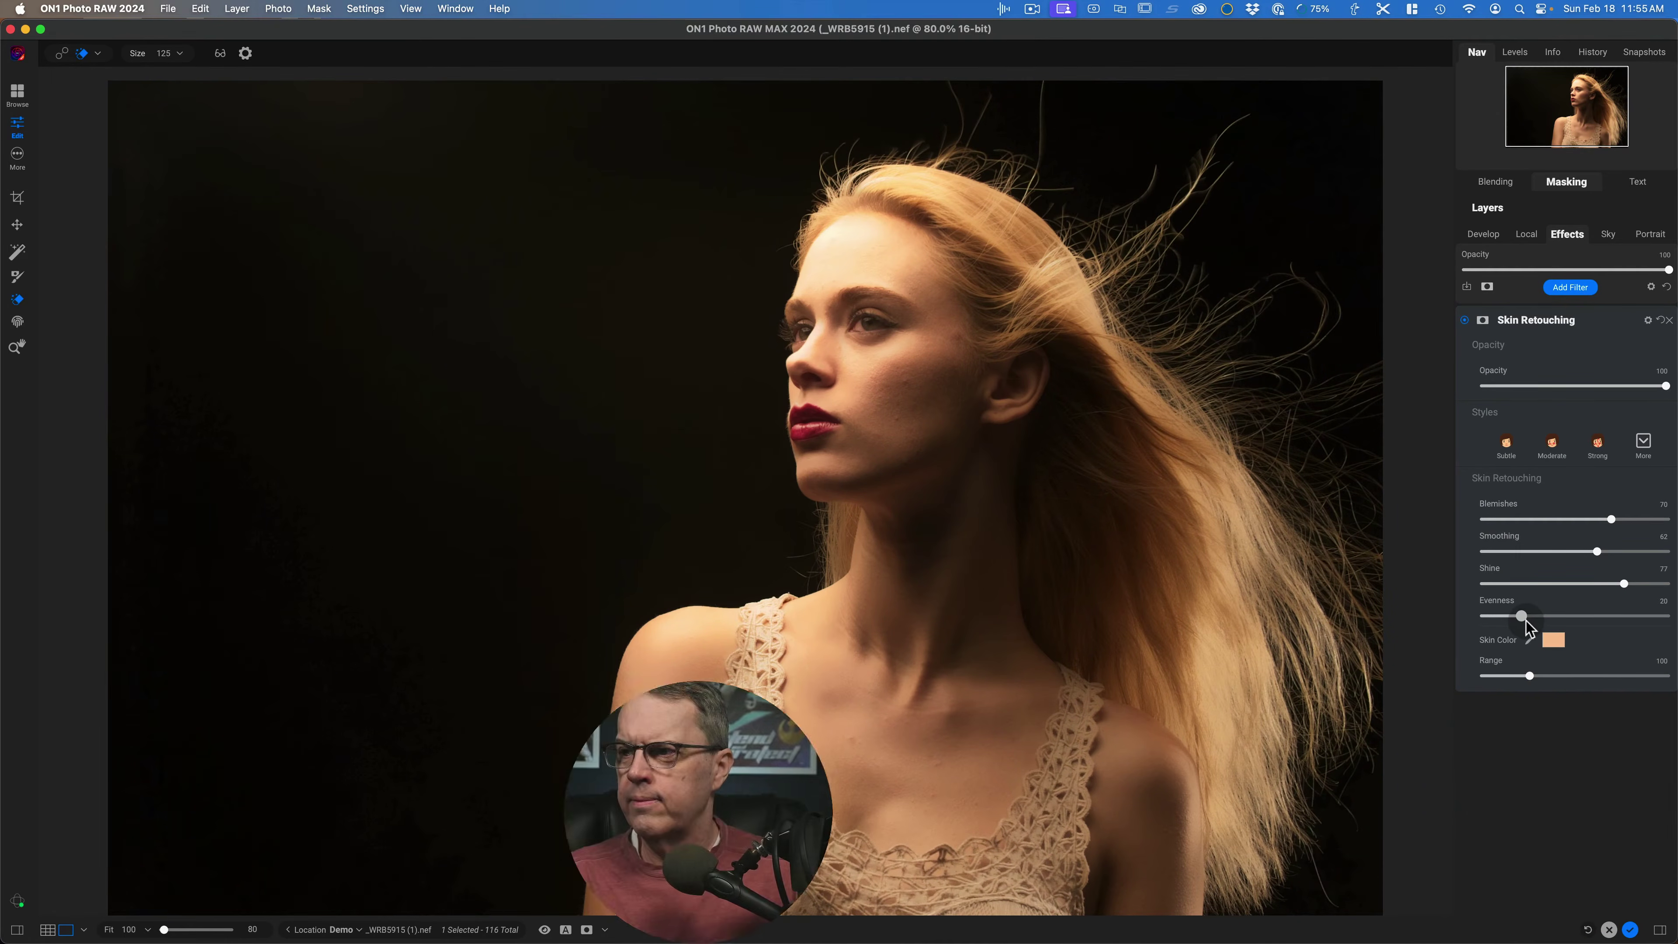
Raise the Skin Retouching filter's Evenness slightly and add a Black & White filter.
mouse_move(1524, 620)
mouse_down()
mouse_move(1587, 619)
mouse_move(1509, 619)
mouse_move(1526, 619)
mouse_up()
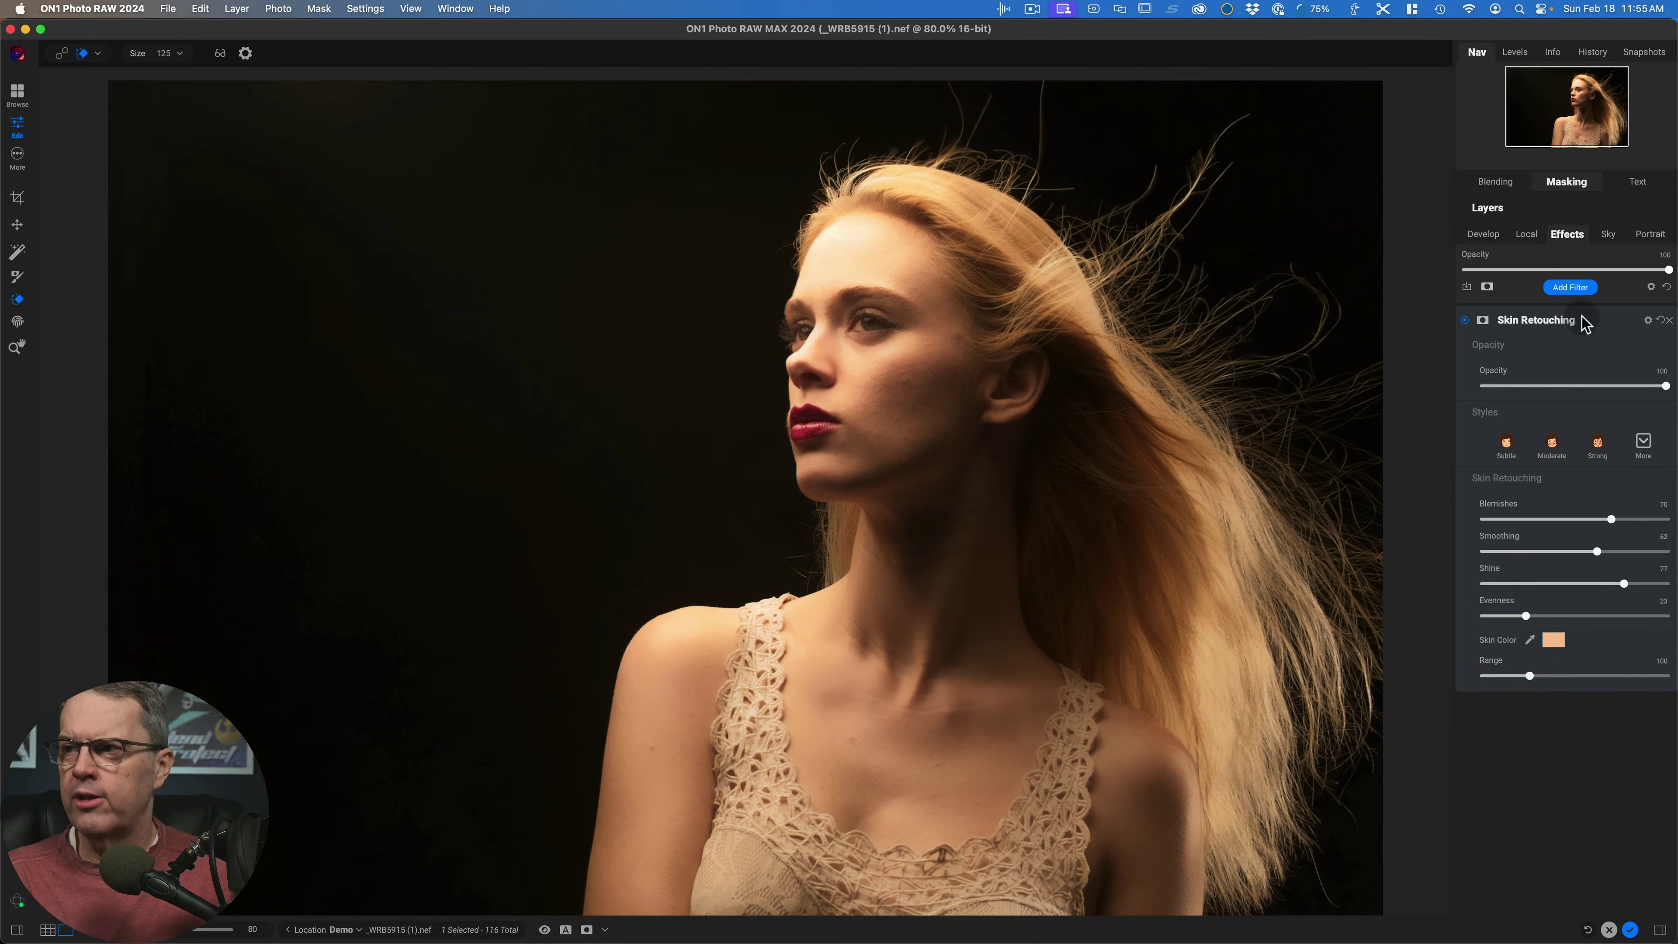
click(1576, 288)
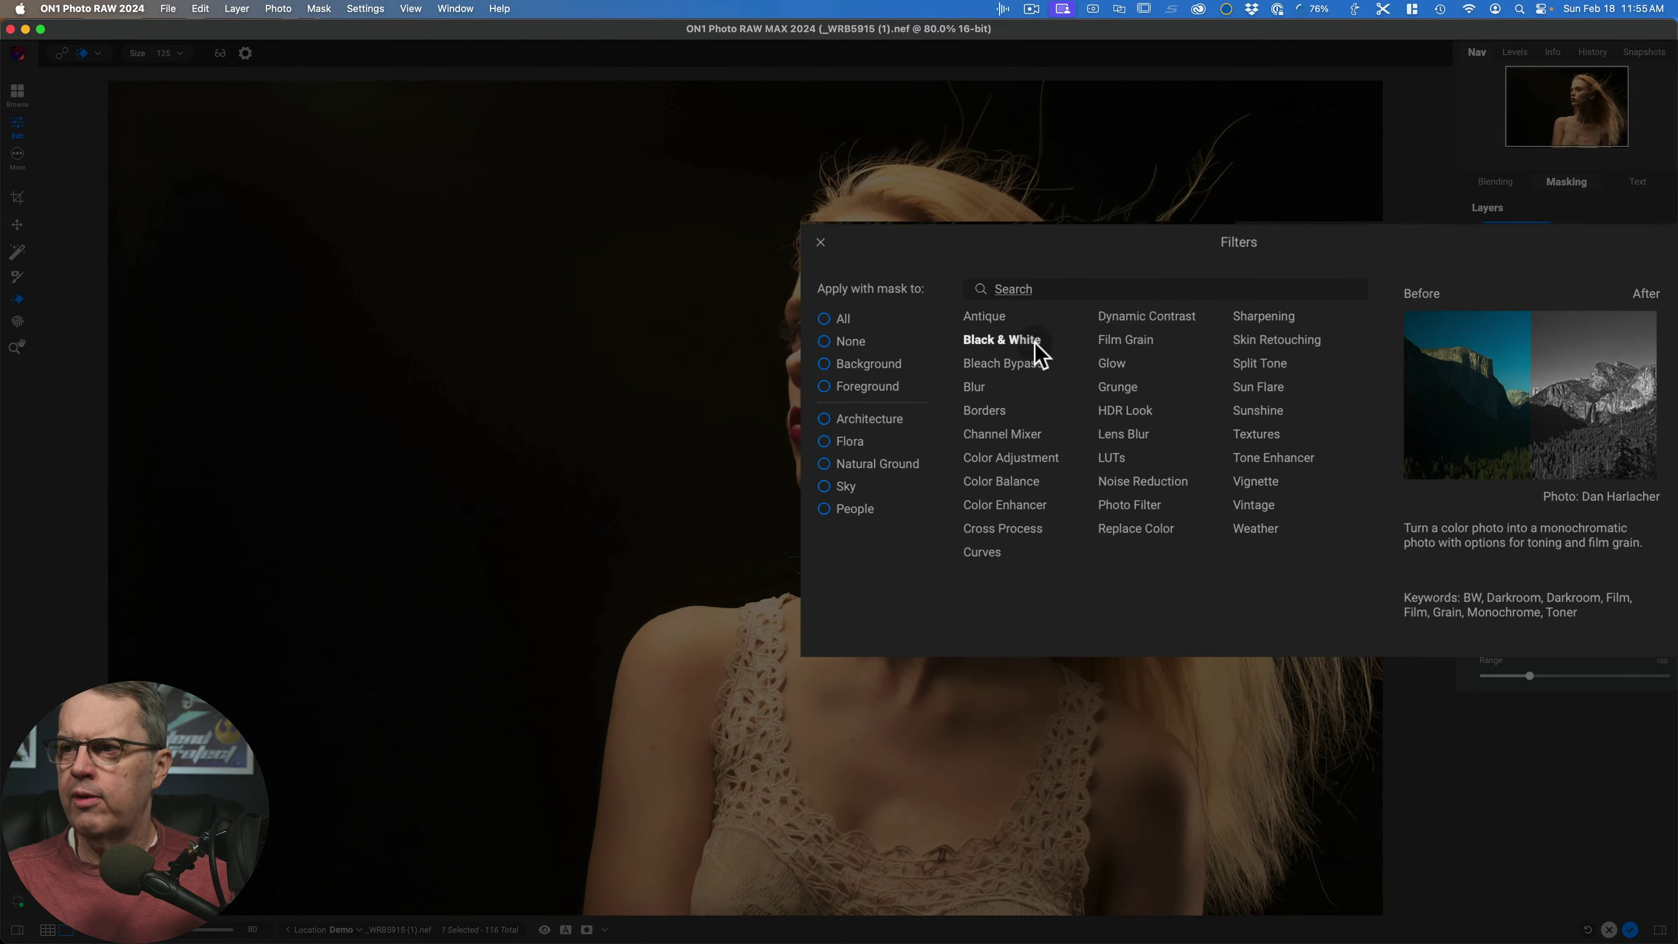
click(1020, 344)
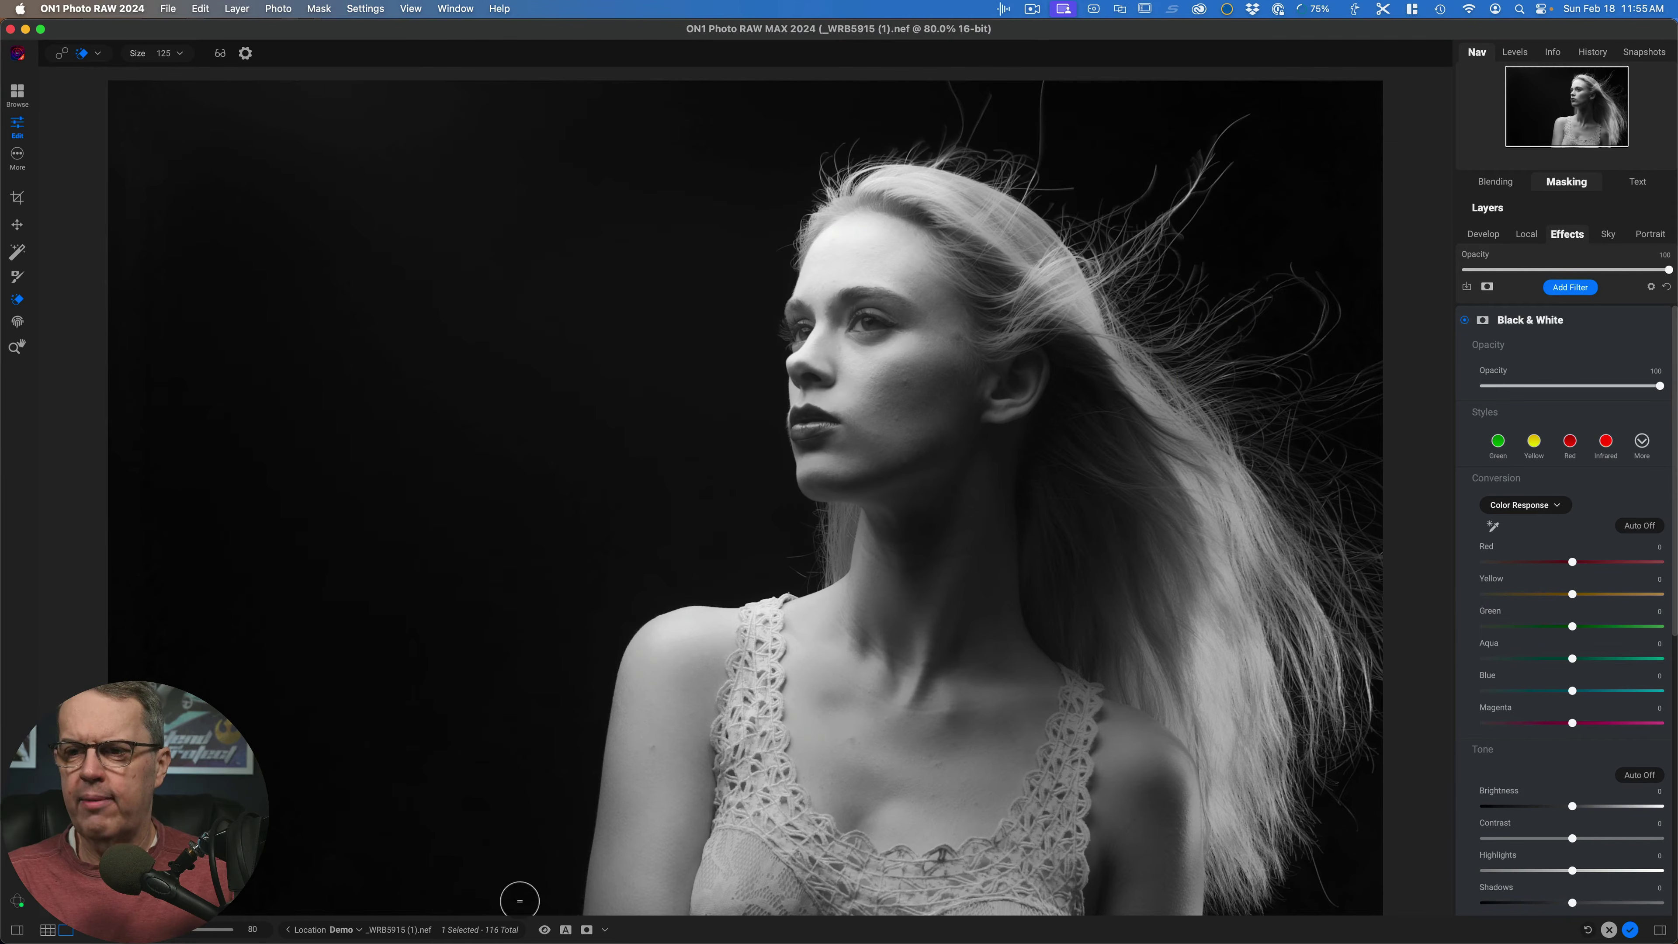
Compare the black-and-white conversion with the original photo and check the Black & White filter's opacity control.
click(544, 930)
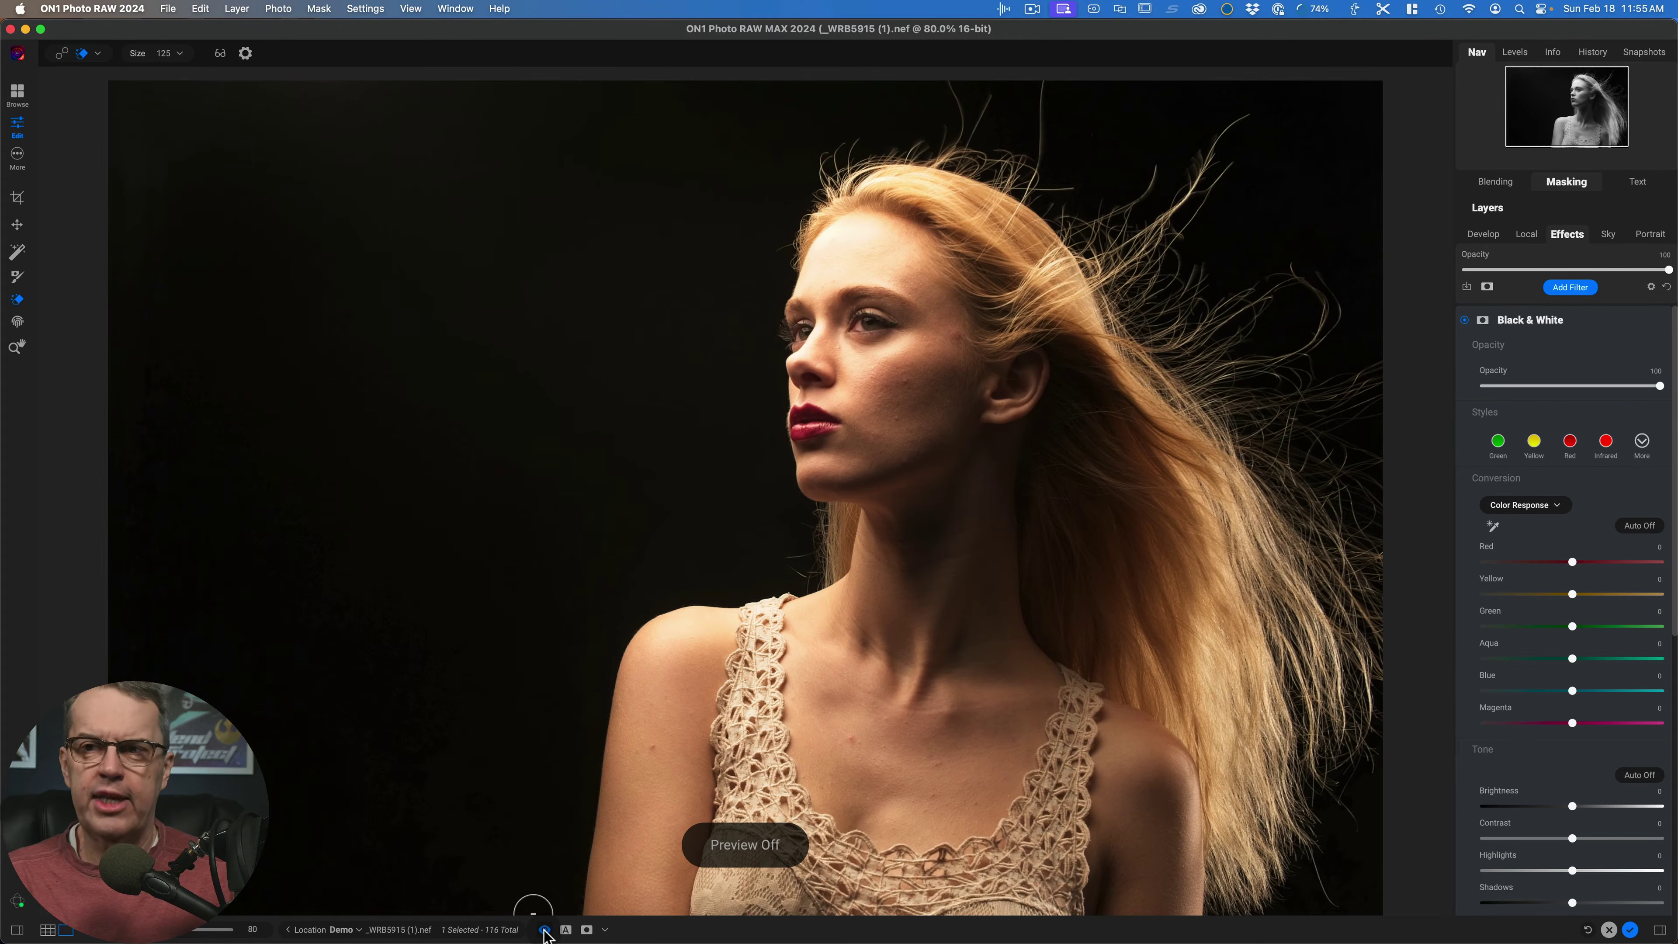
click(545, 930)
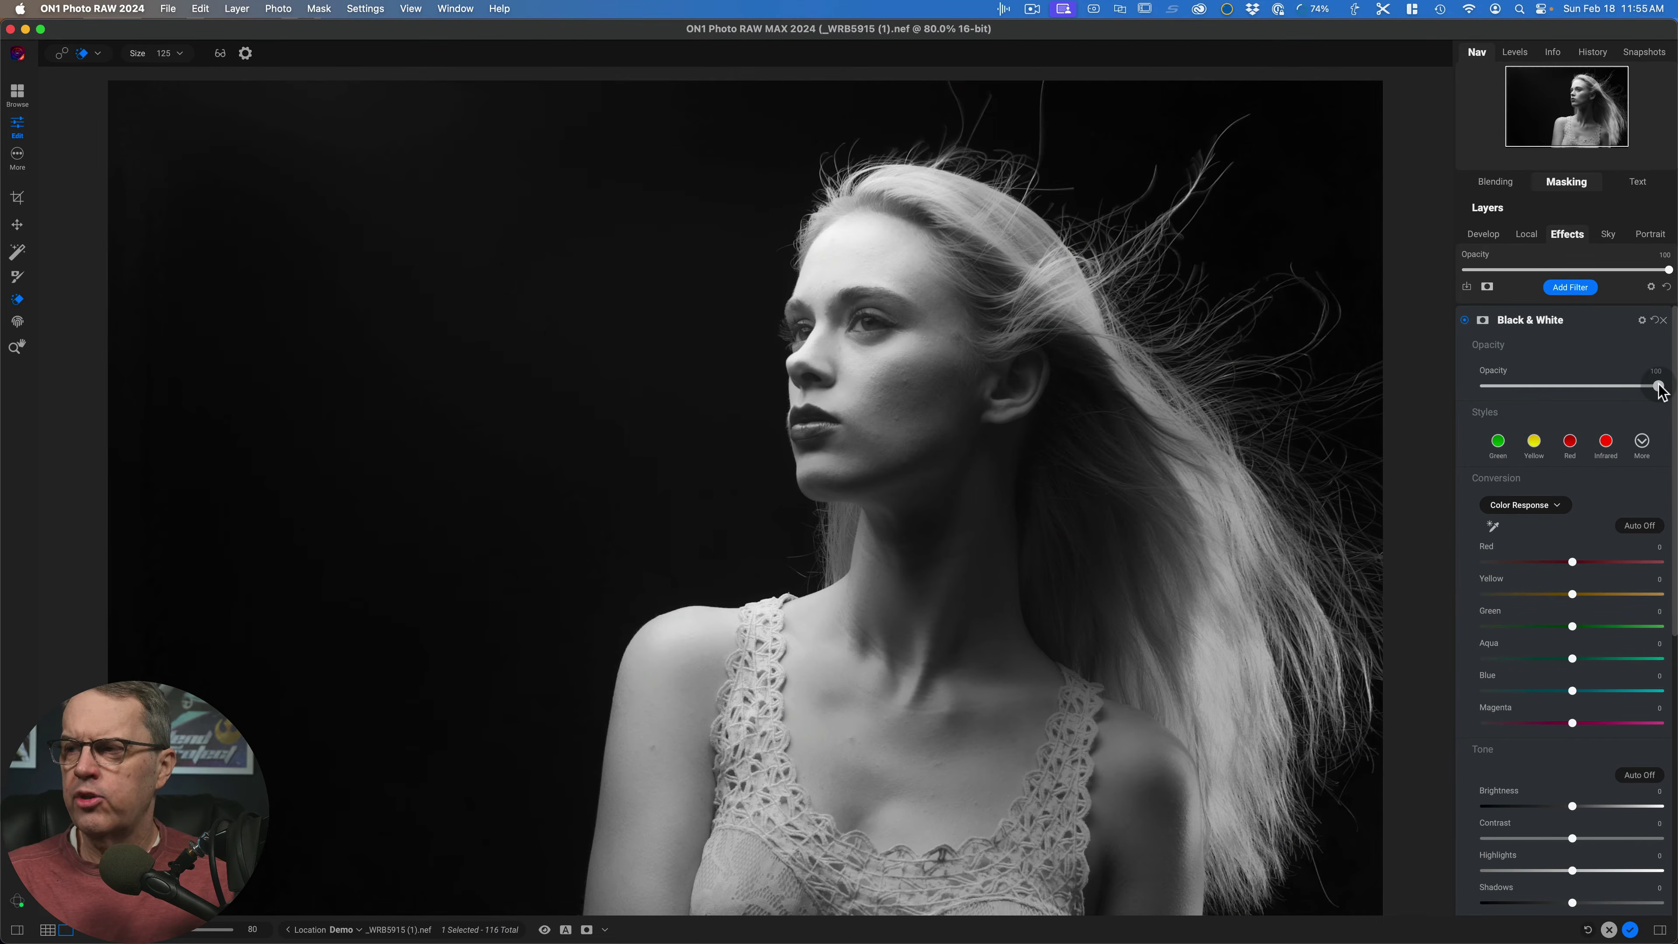
drag(1615, 380, 1663, 393)
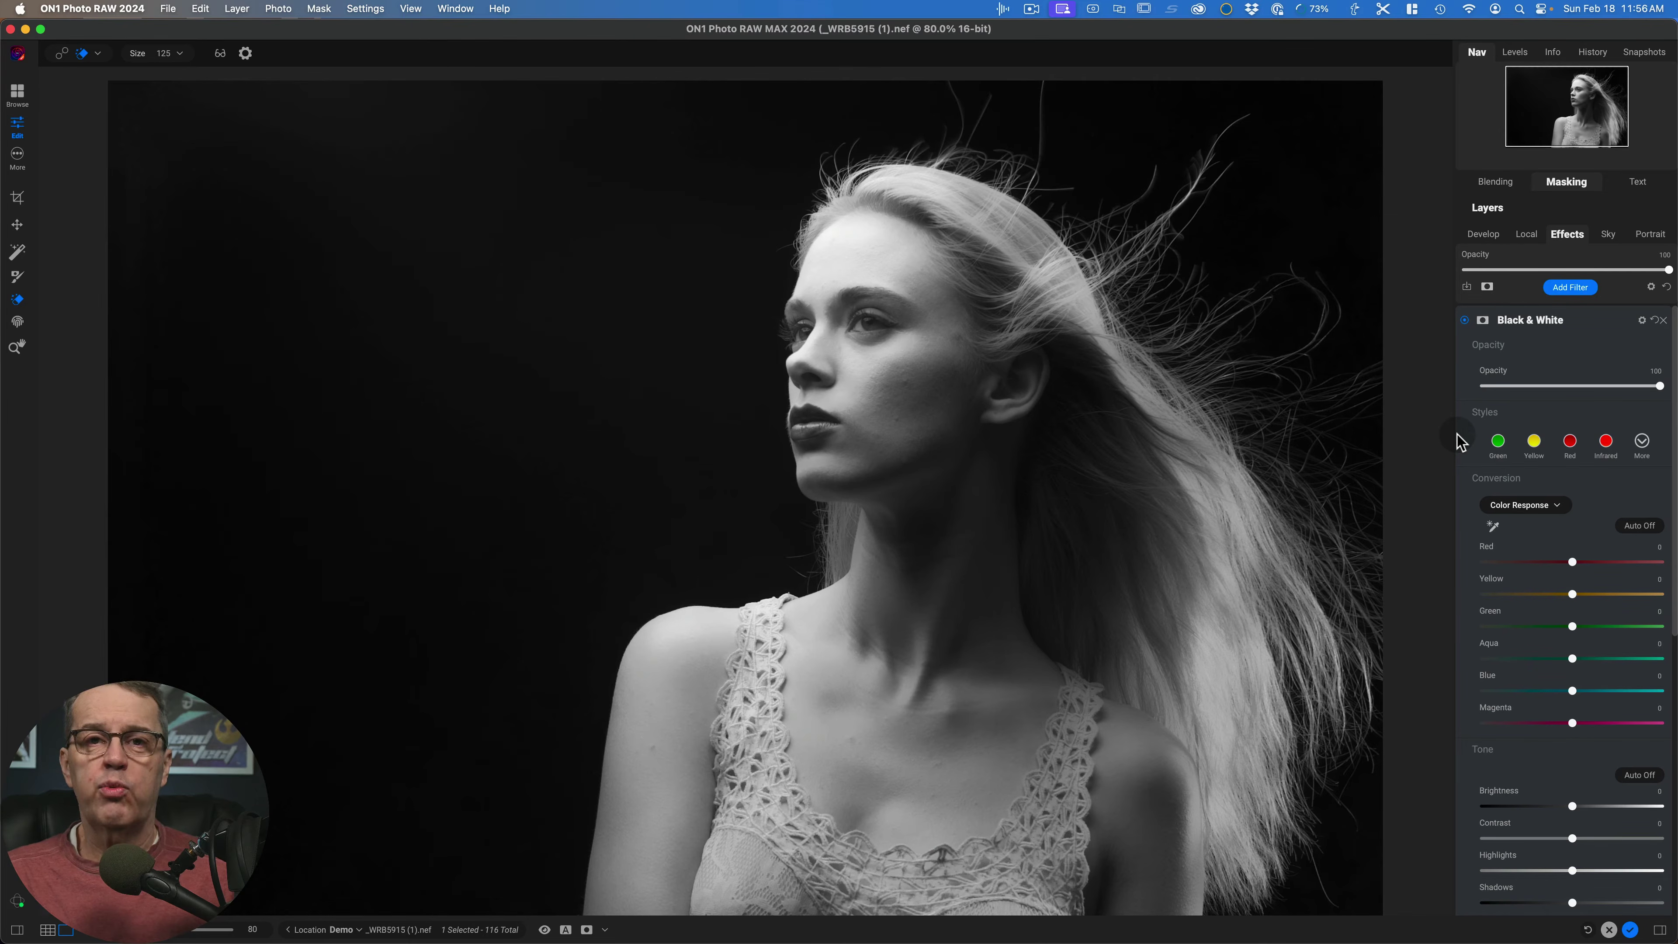
Try the Green, Yellow and Red styles of the Black & White filter, and apply the Infrared style.
click(1499, 443)
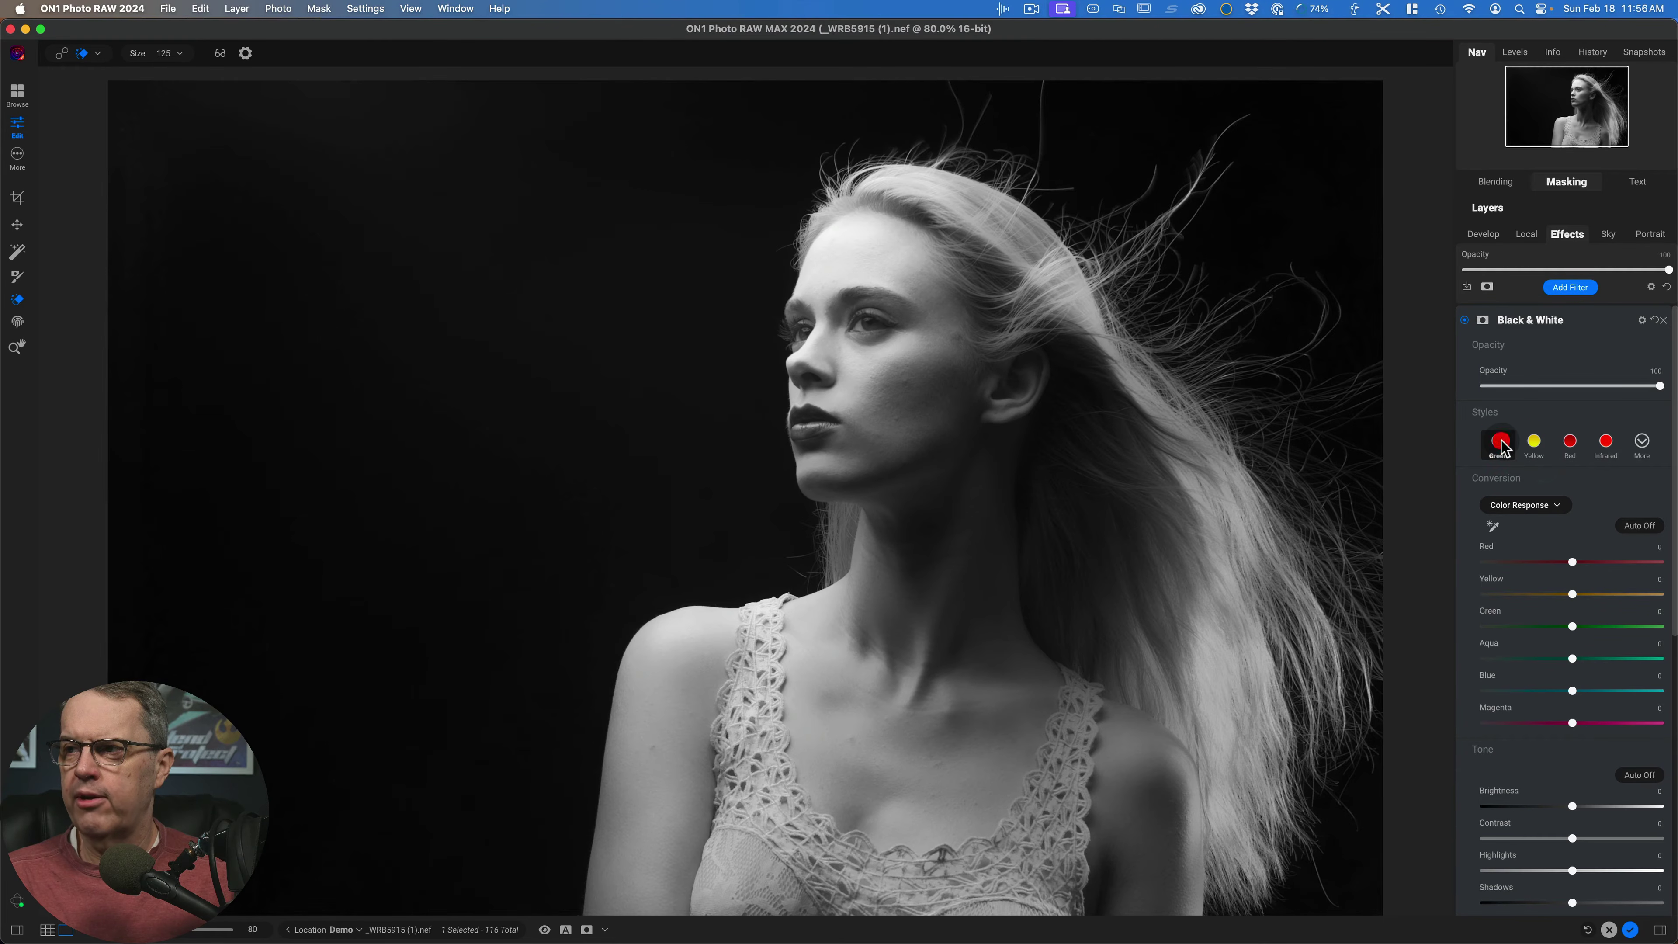
click(1533, 441)
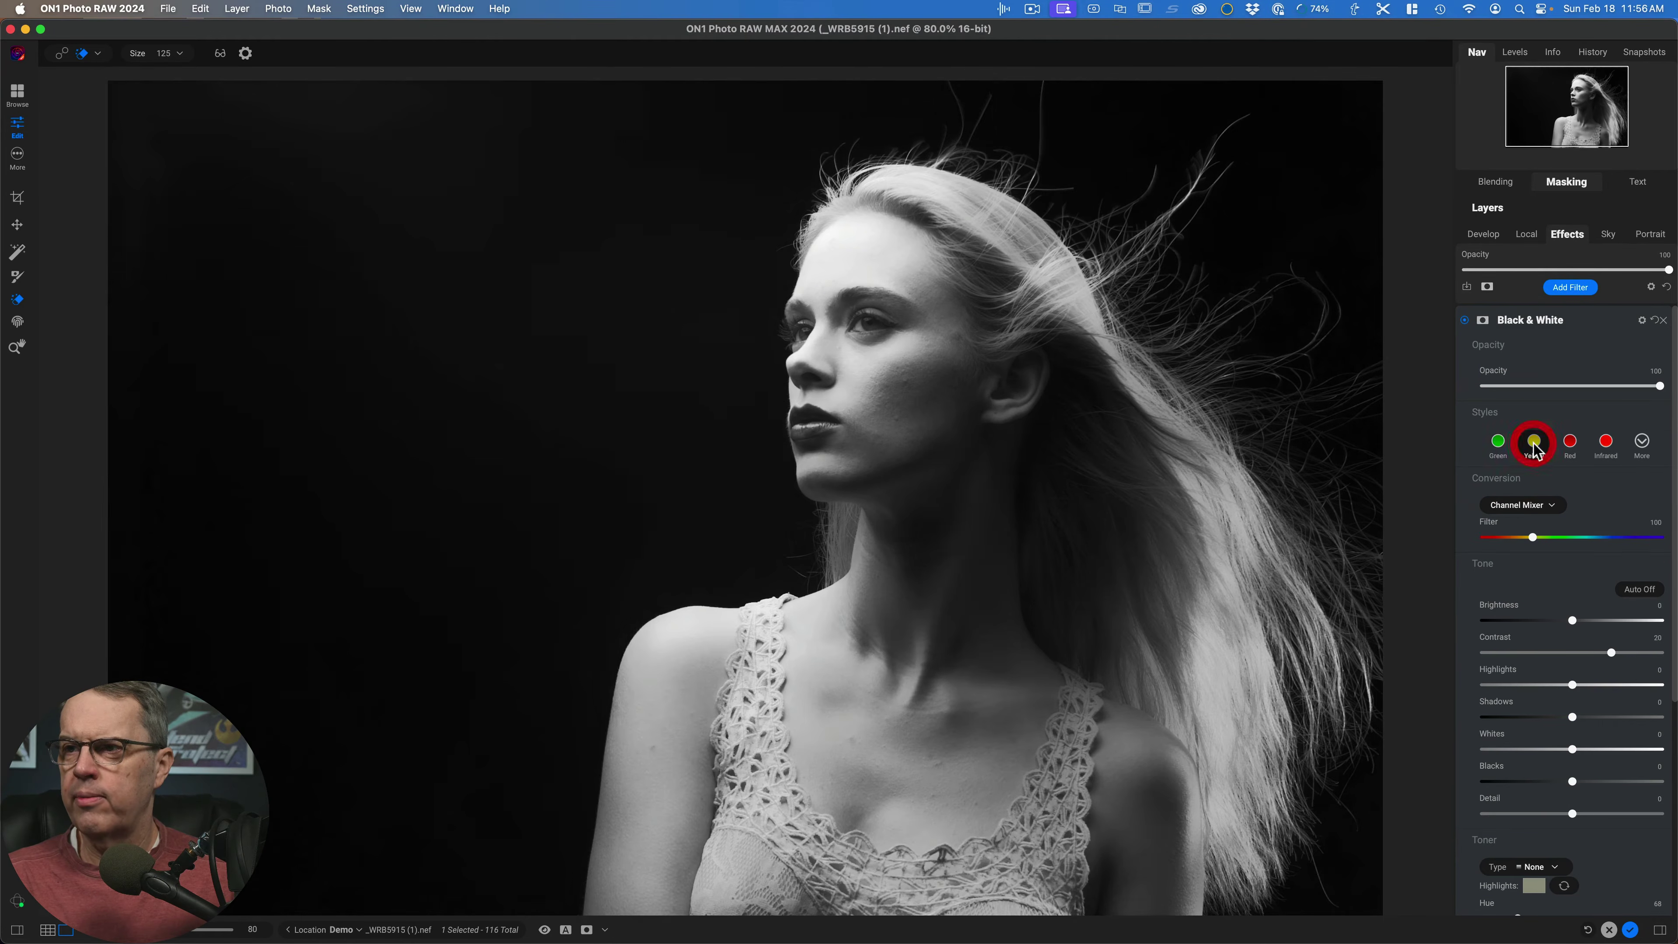
click(1571, 443)
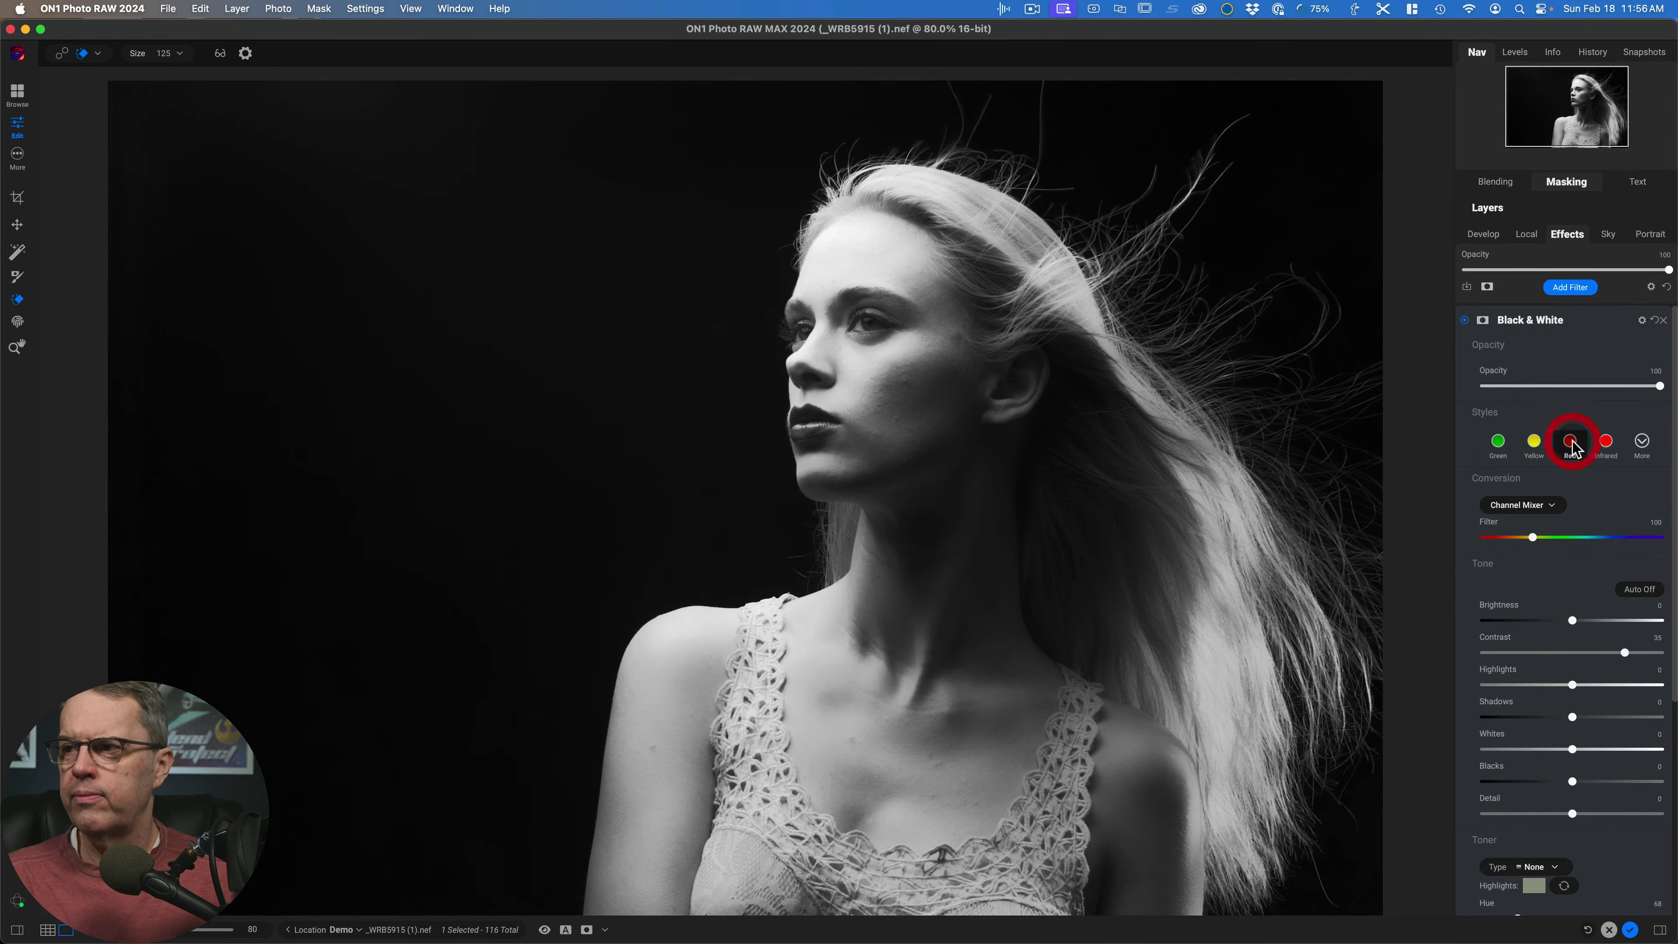
click(1605, 443)
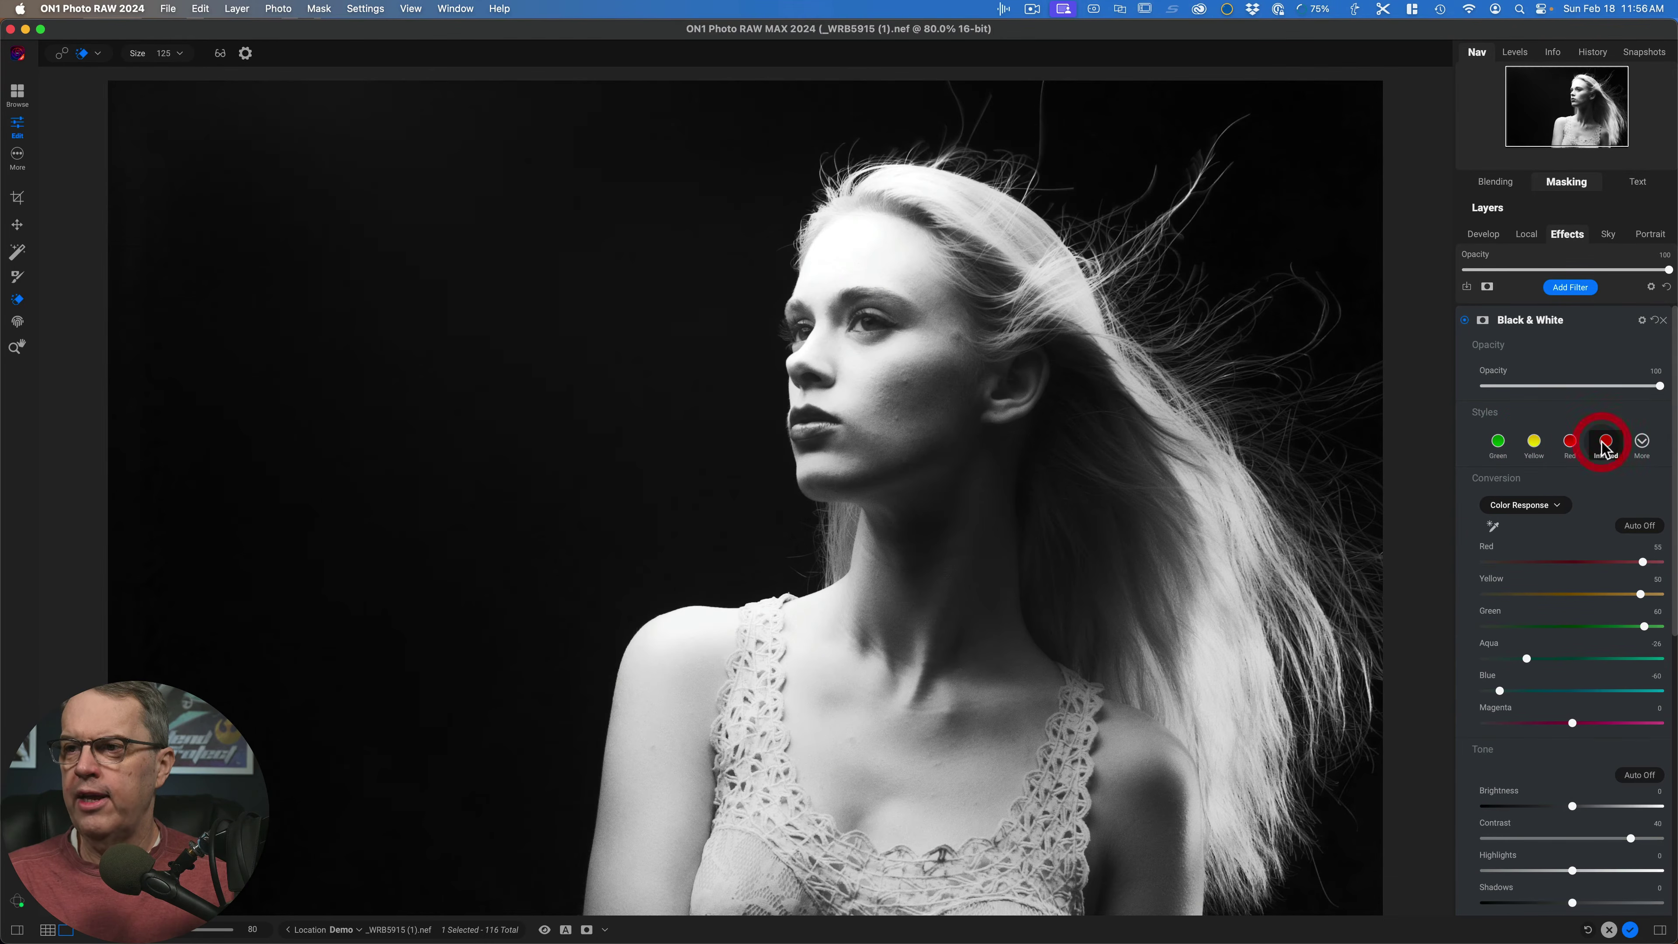
Review the additional Black & White styles and the filter's masking settings, including the Mask AI regions.
click(1643, 443)
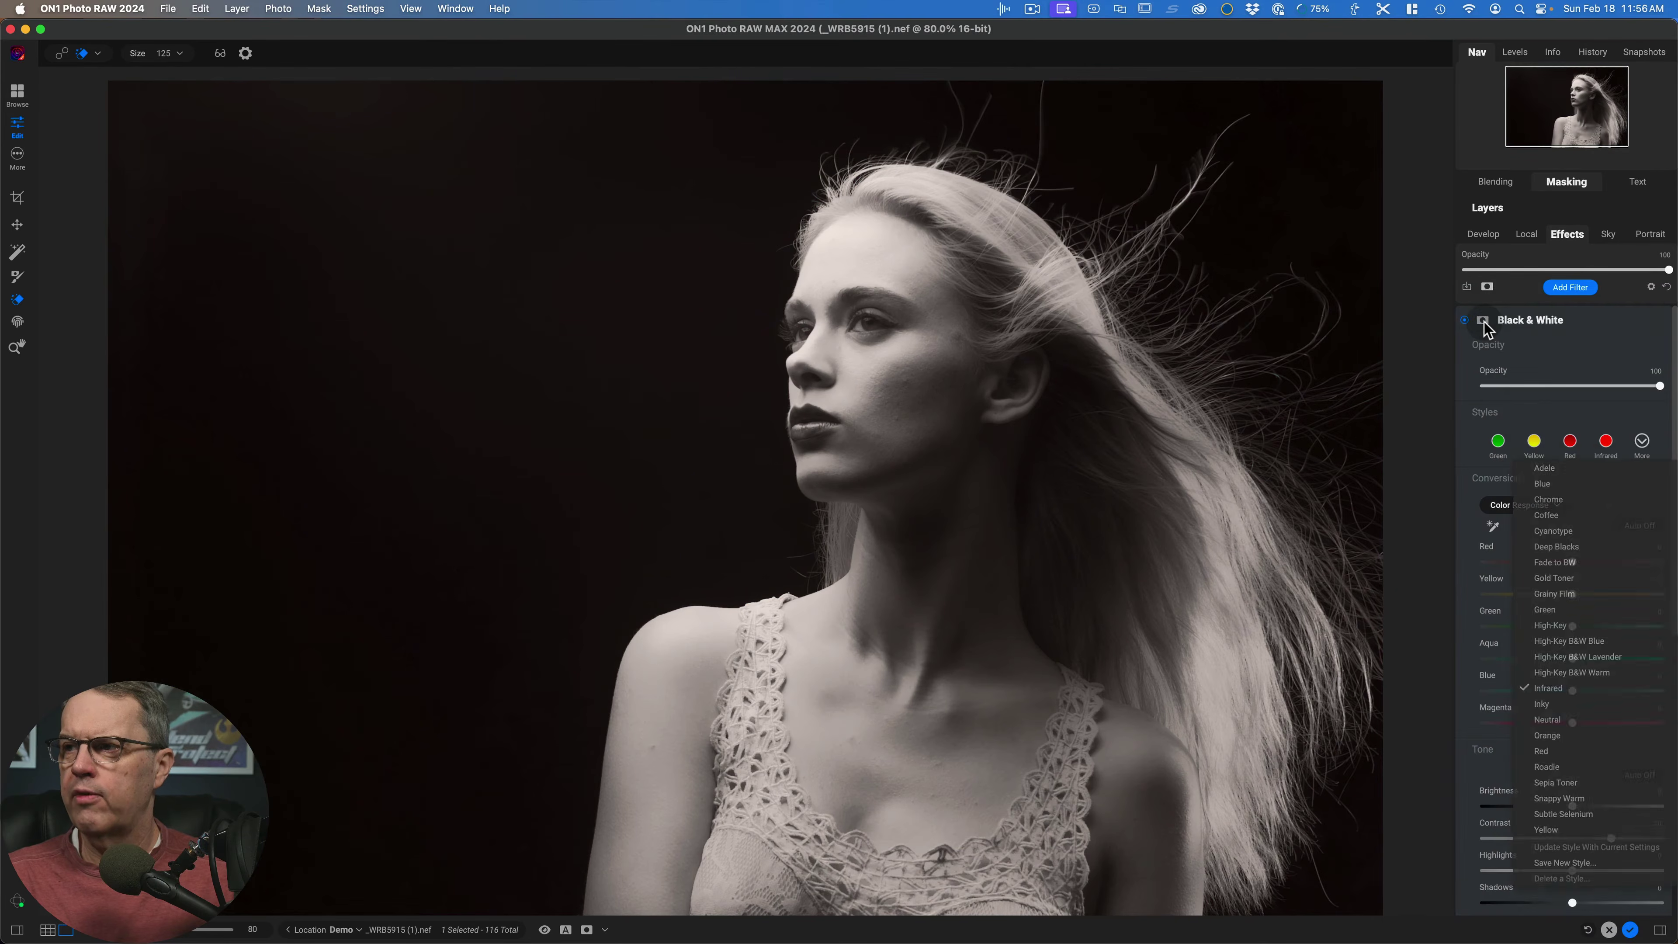
click(1485, 328)
click(1566, 185)
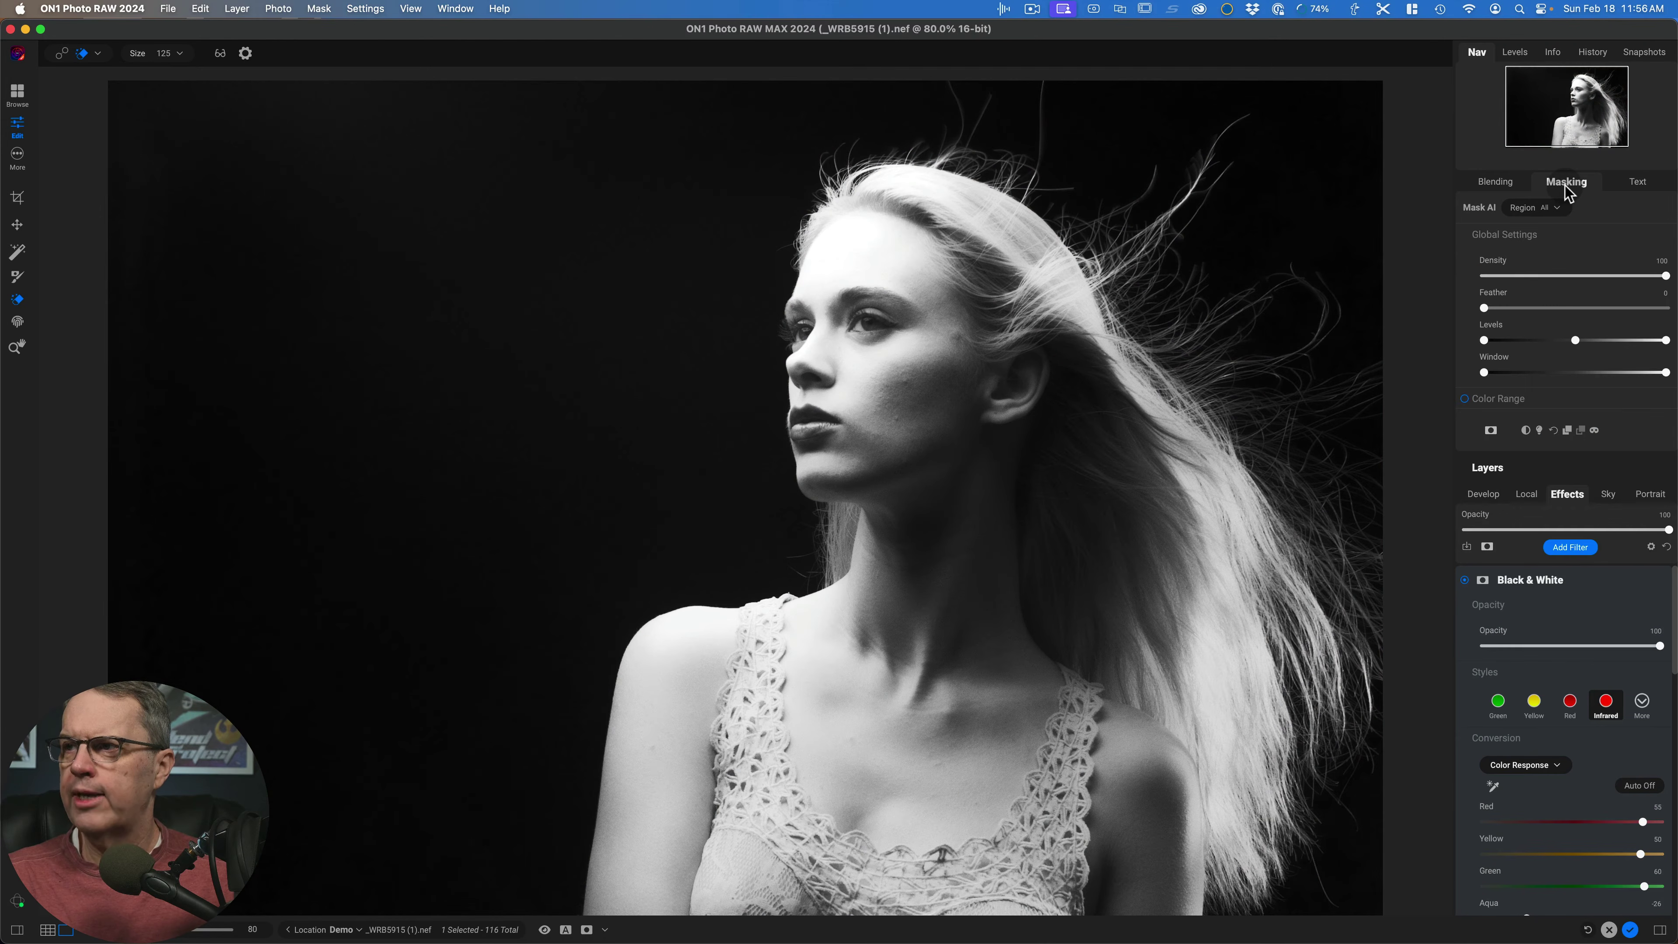
click(1555, 209)
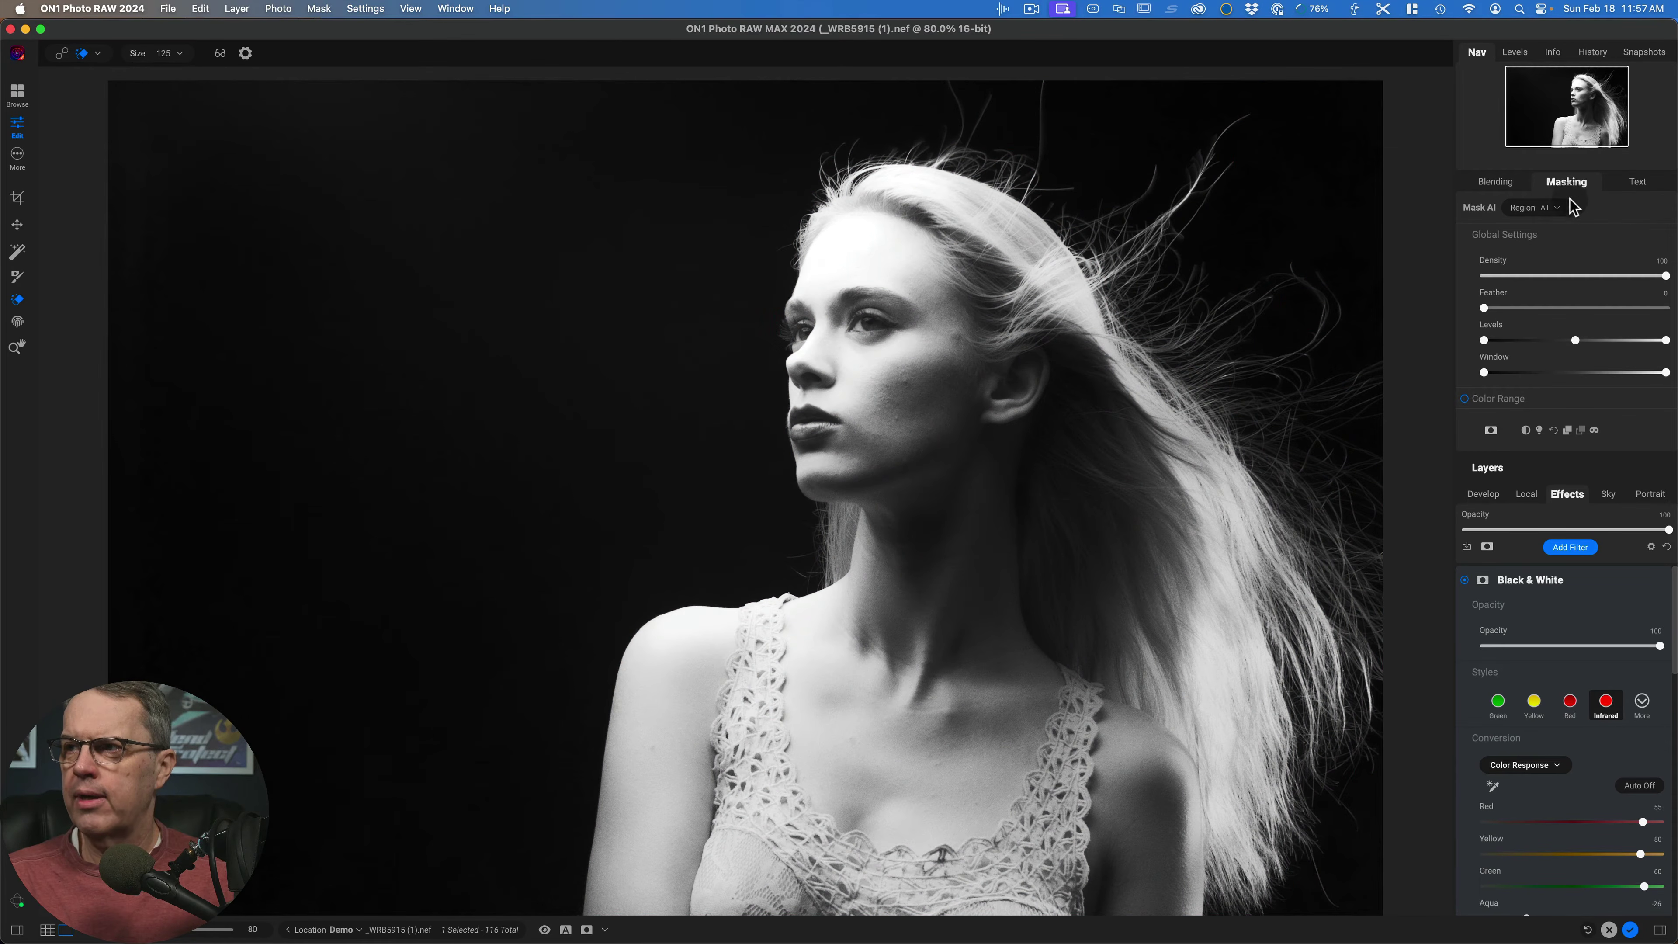
click(1574, 183)
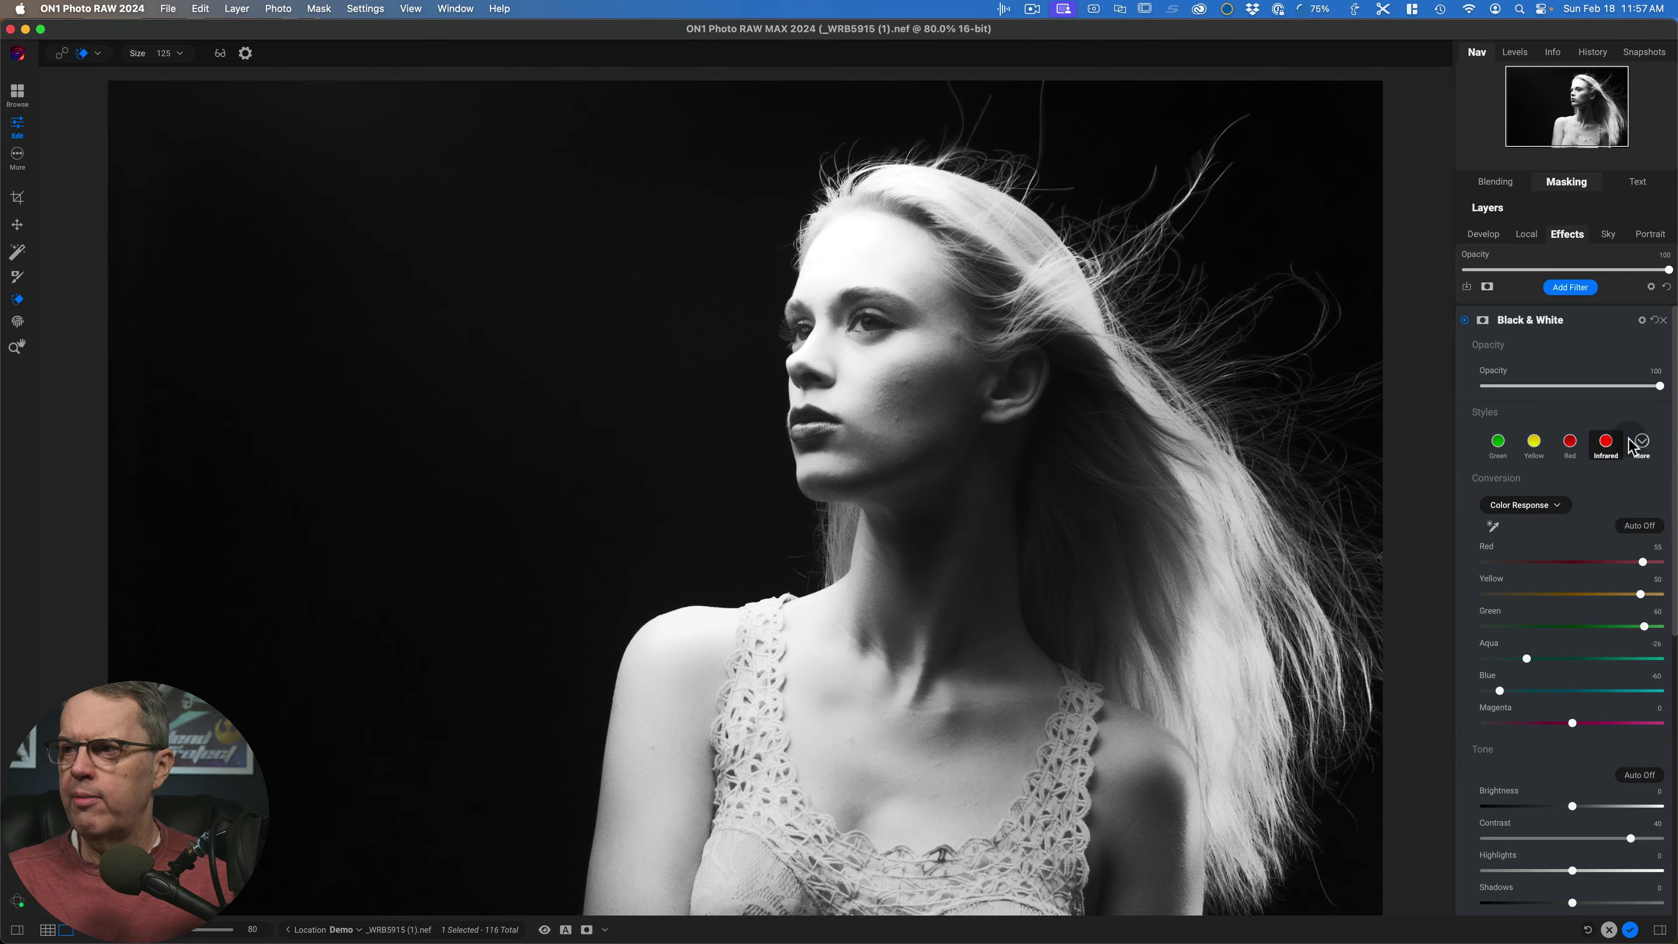
Reset the Black & White filter and try the Channel Mixer conversion before returning it to Color Response.
click(1655, 321)
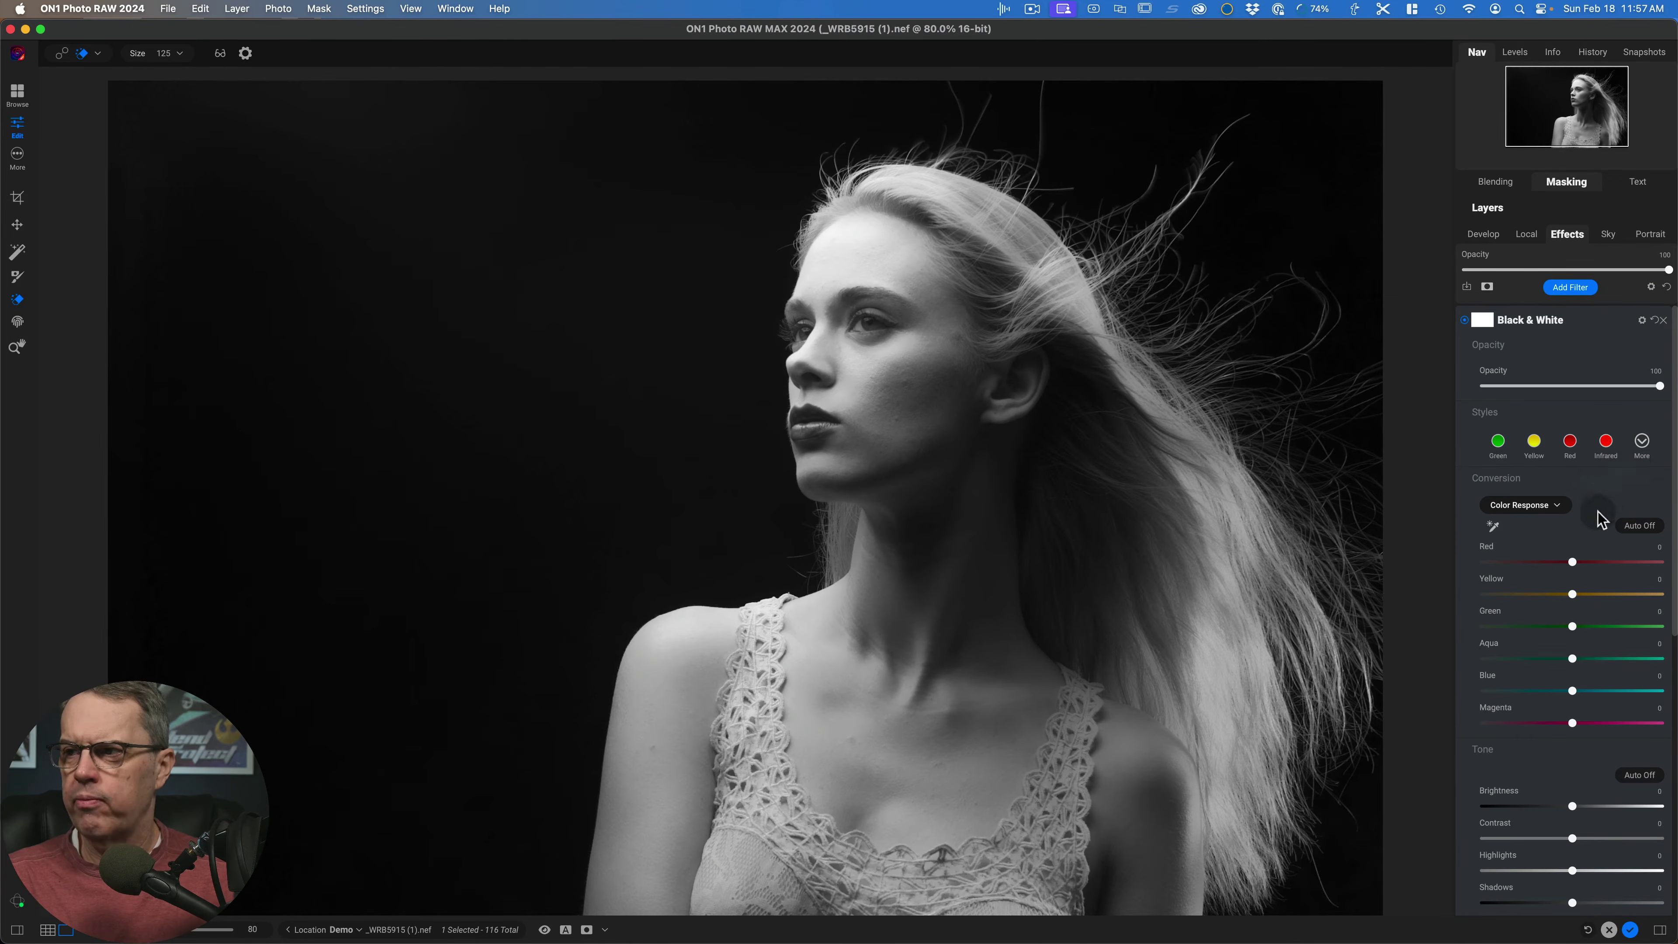
scroll(1592, 517, down, 3)
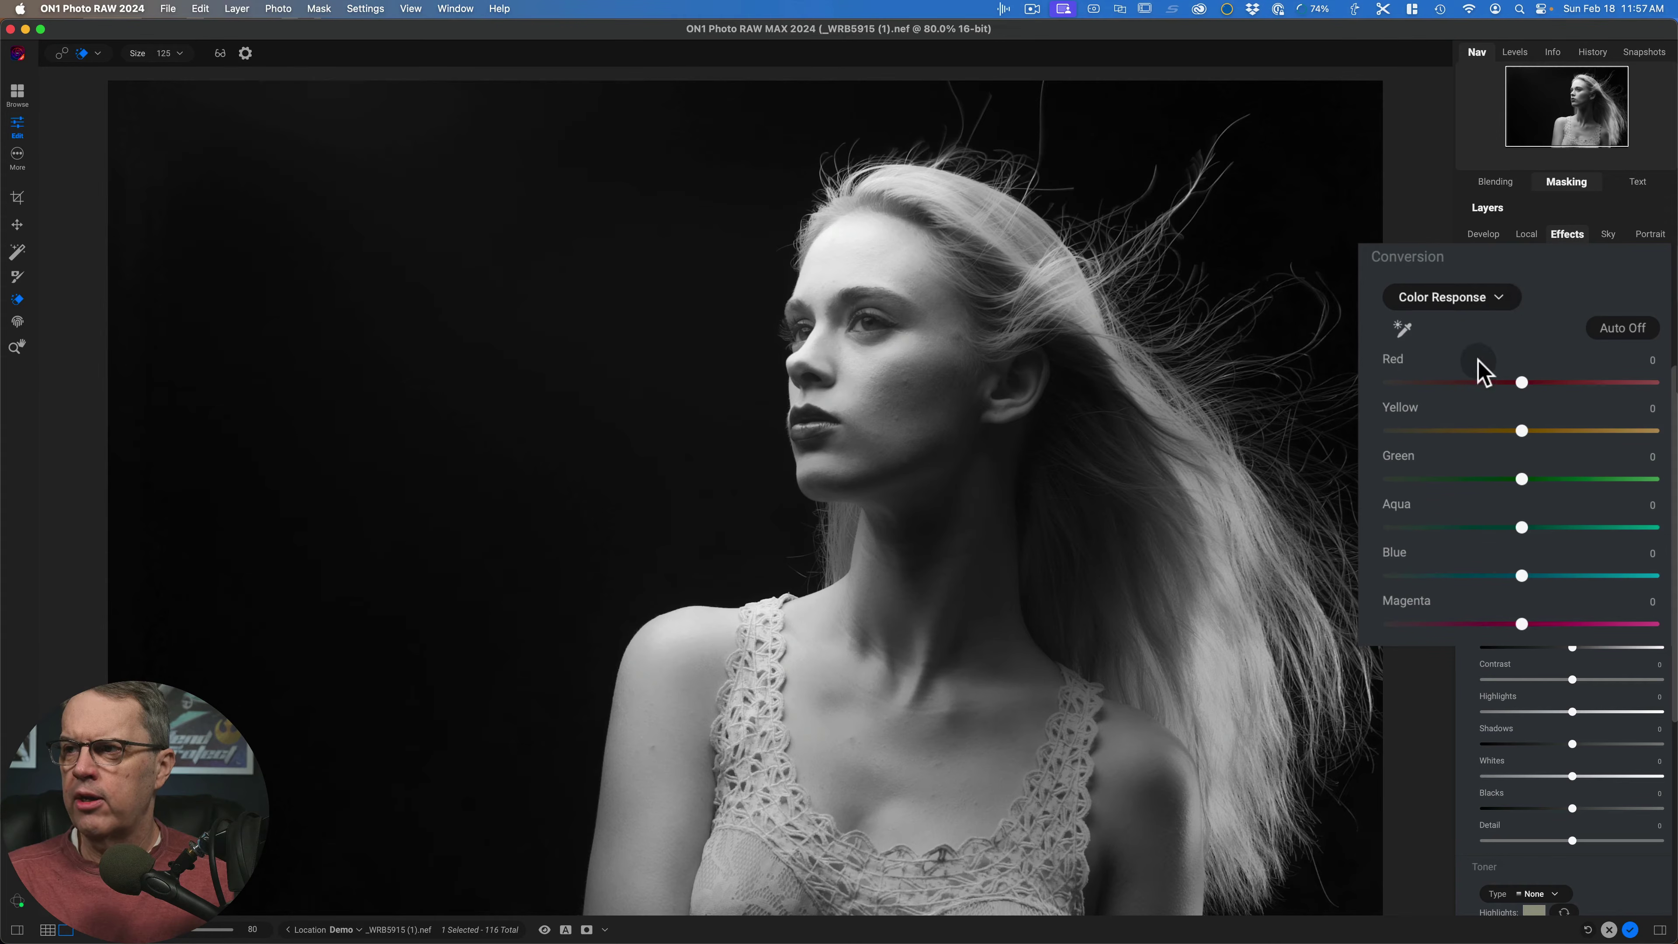
click(1501, 293)
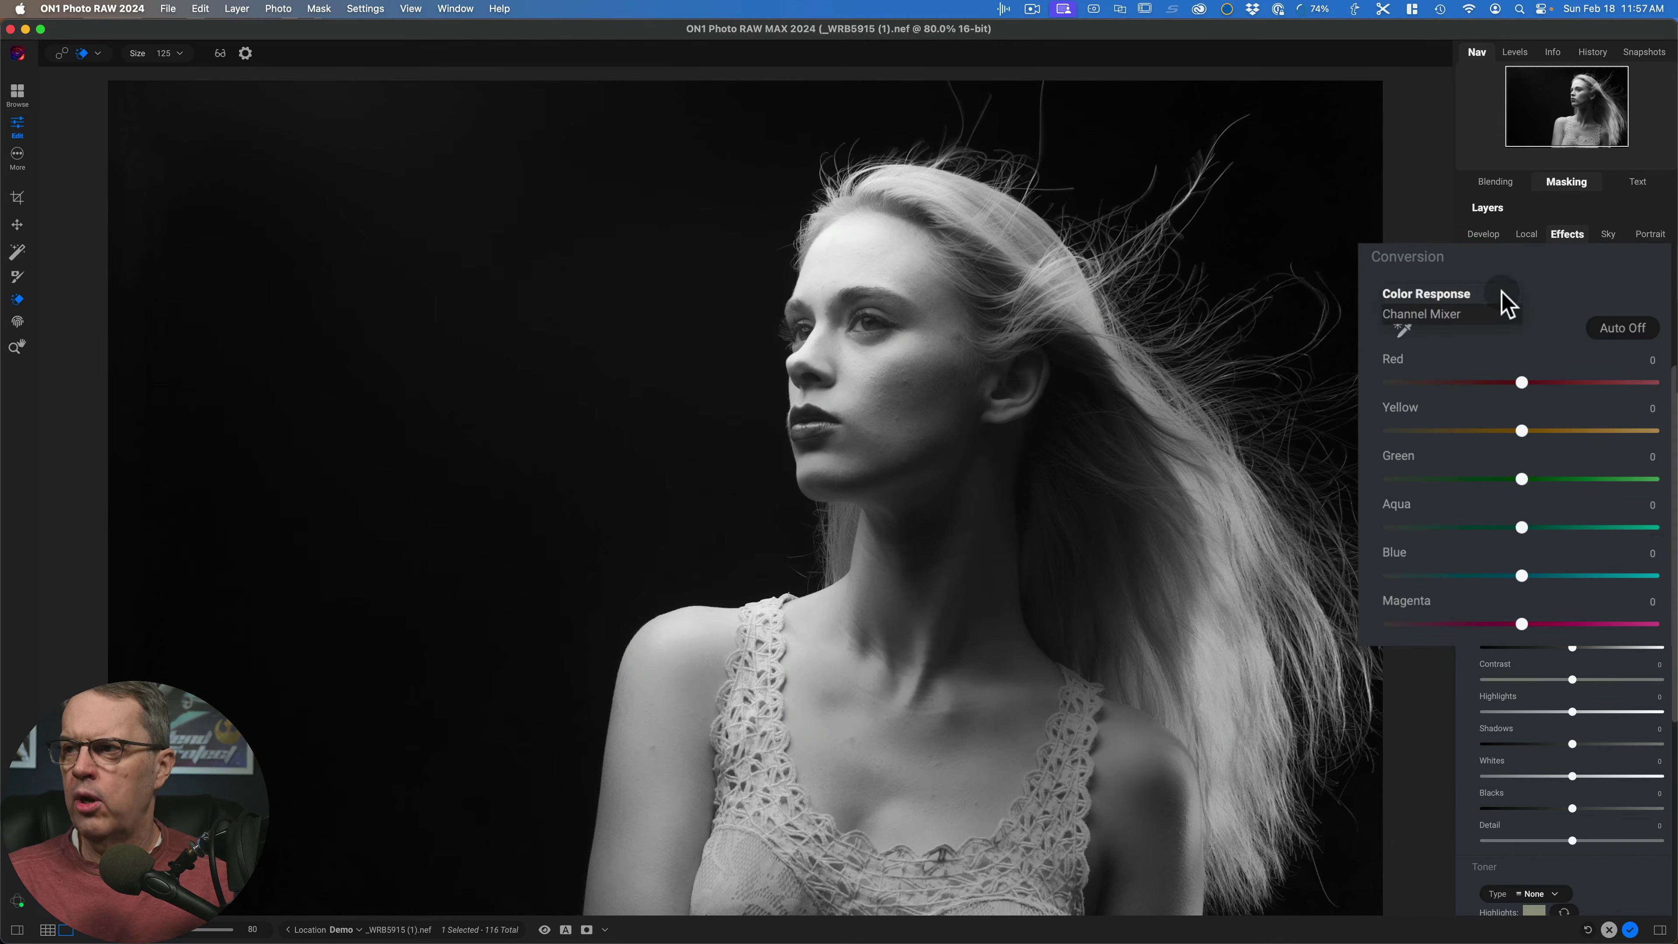
click(1505, 316)
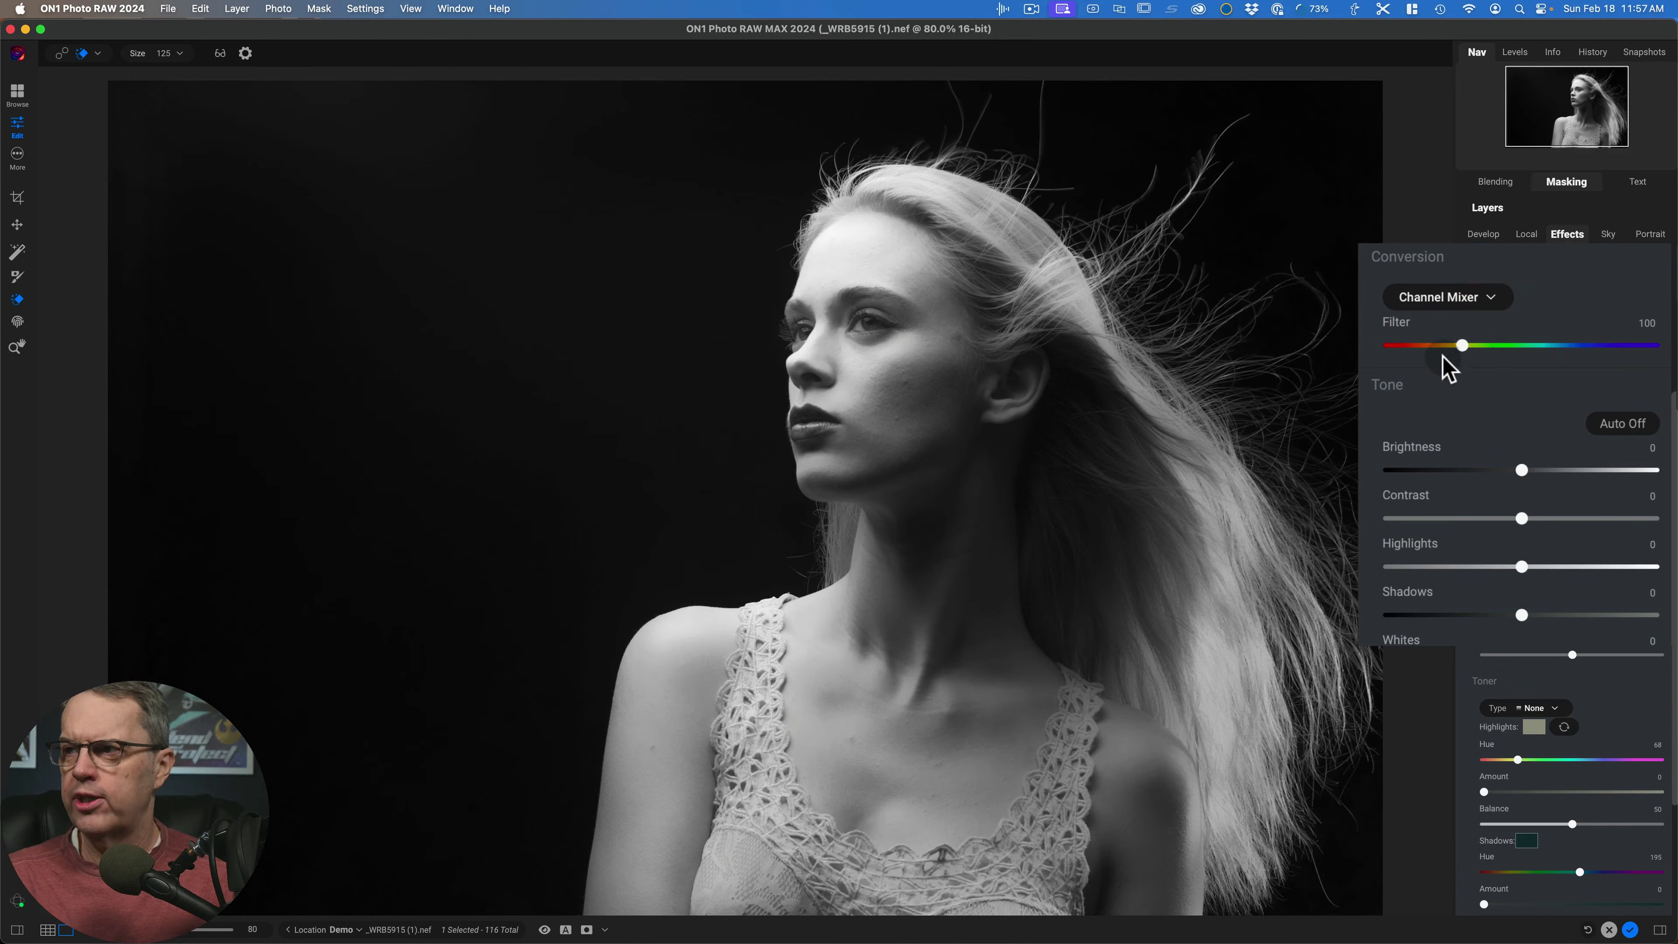
click(1492, 299)
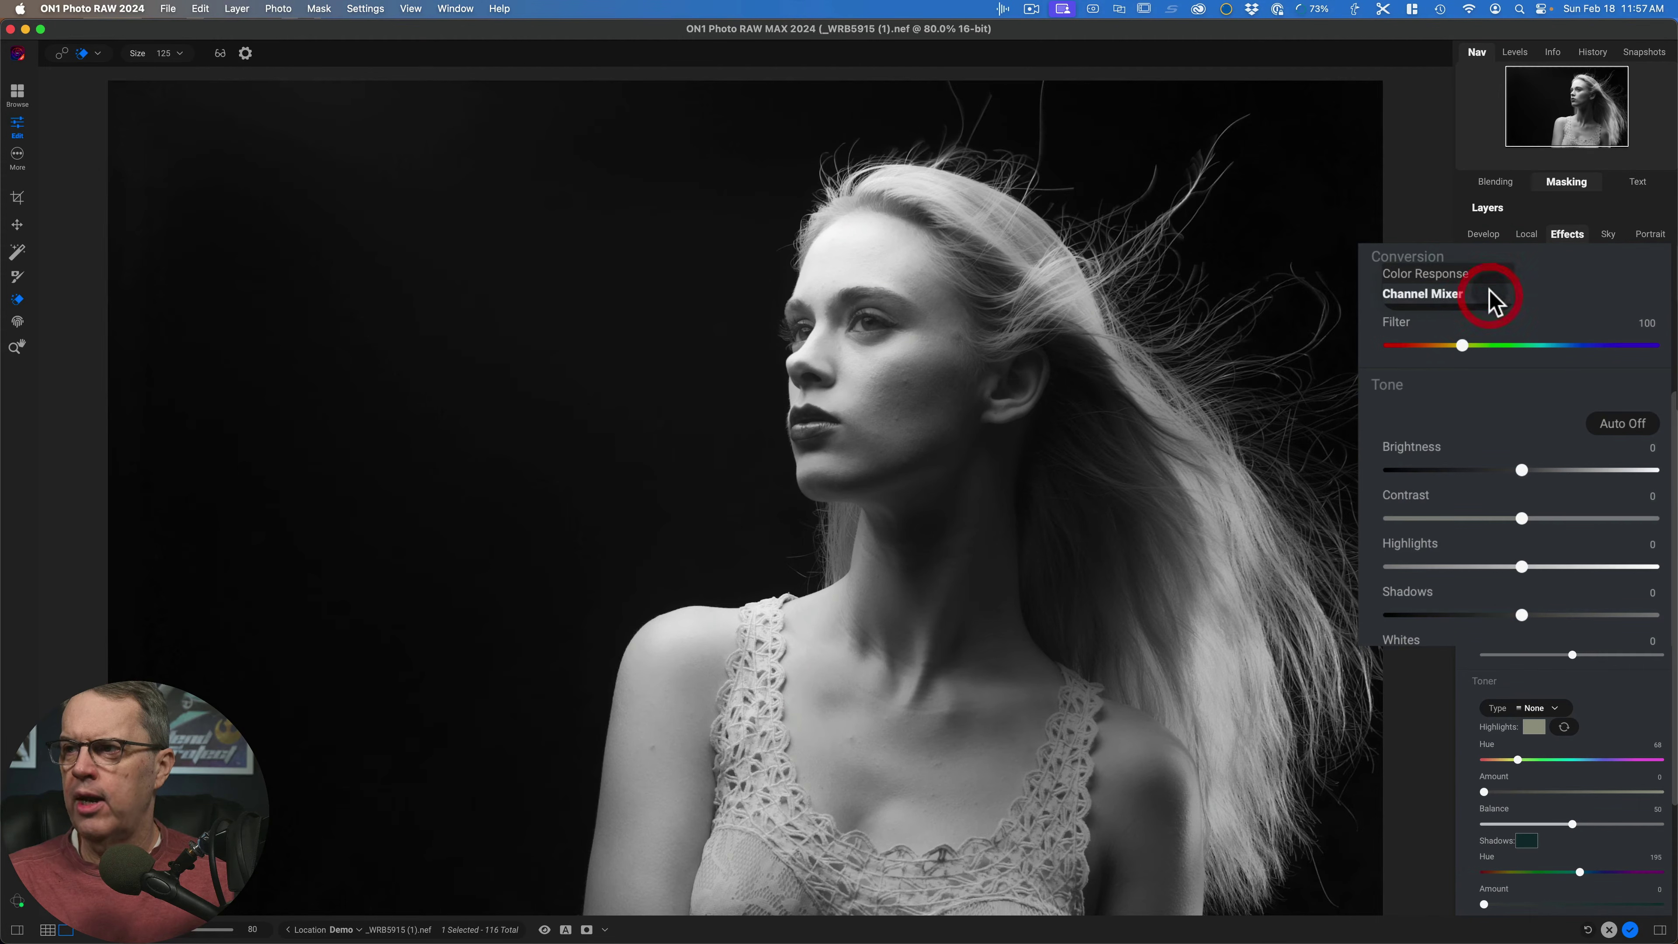
click(1483, 274)
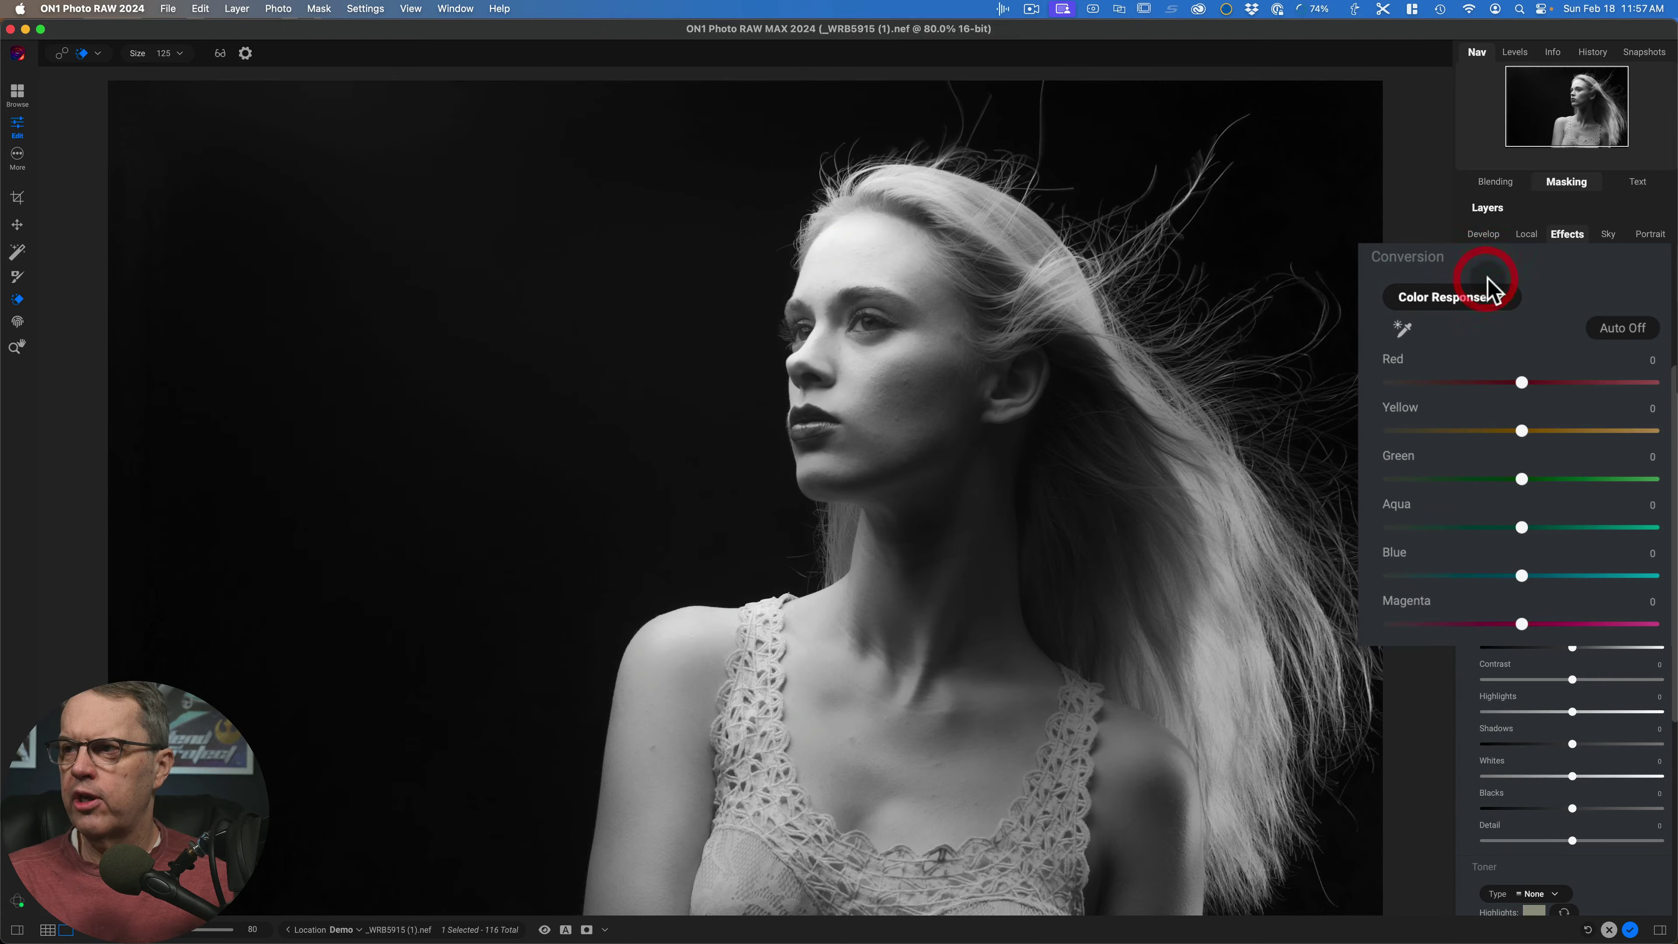
Try the automatic Color Response adjustment and the targeted adjustment tool on the cheek, and turn Auto off.
click(1622, 331)
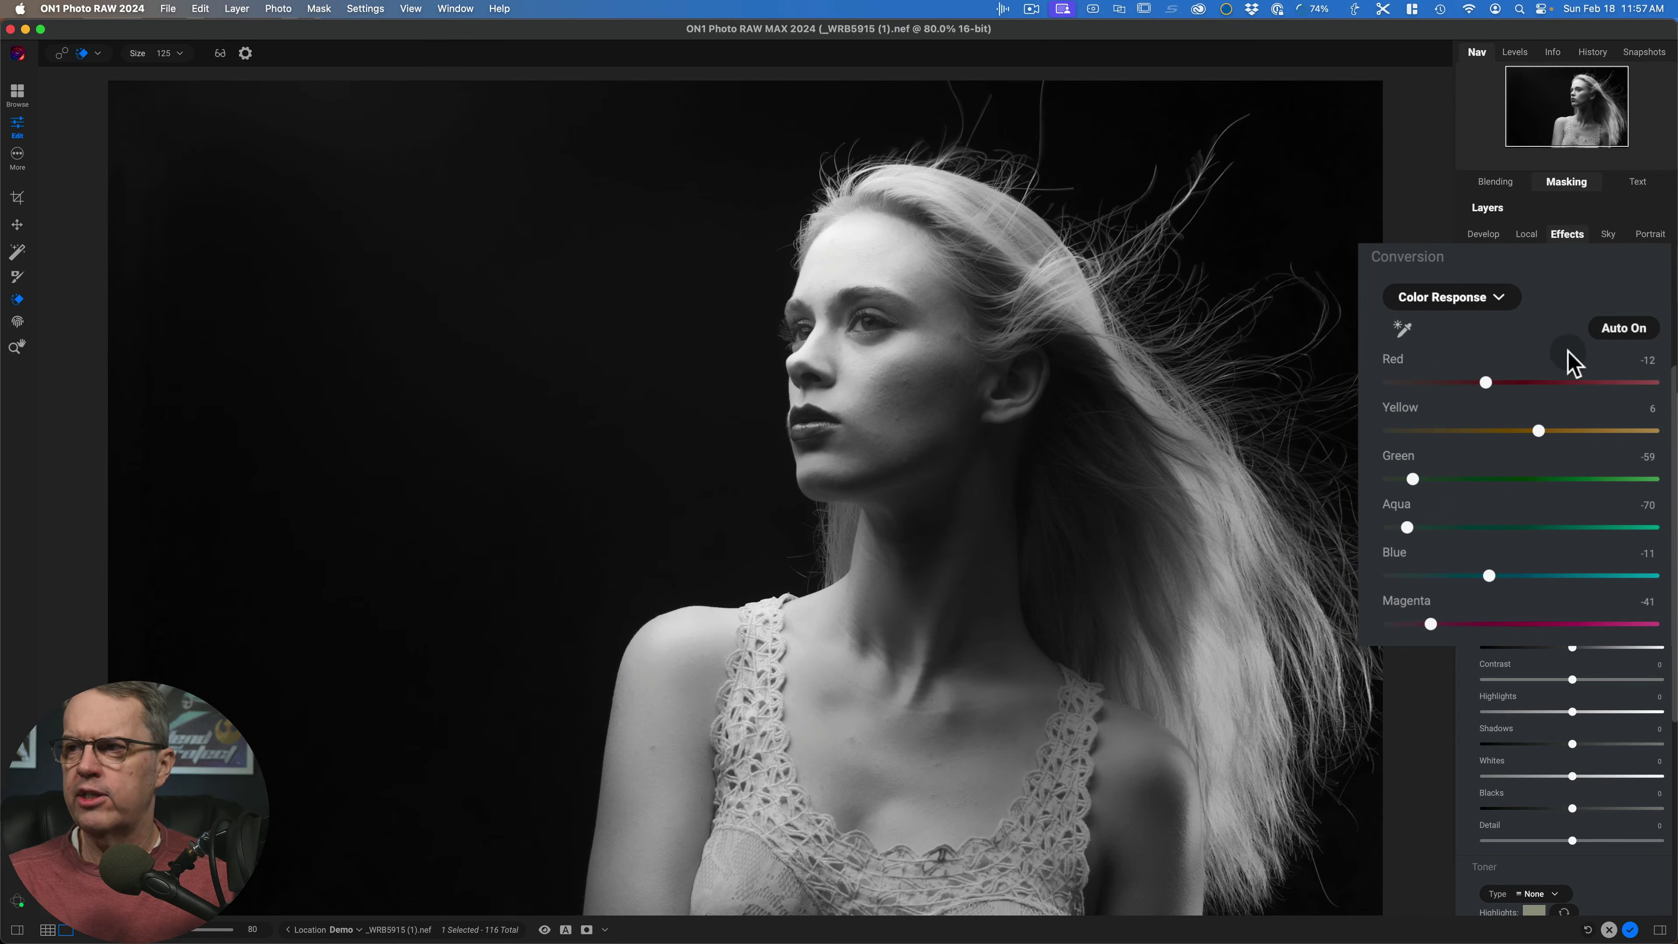
click(1402, 328)
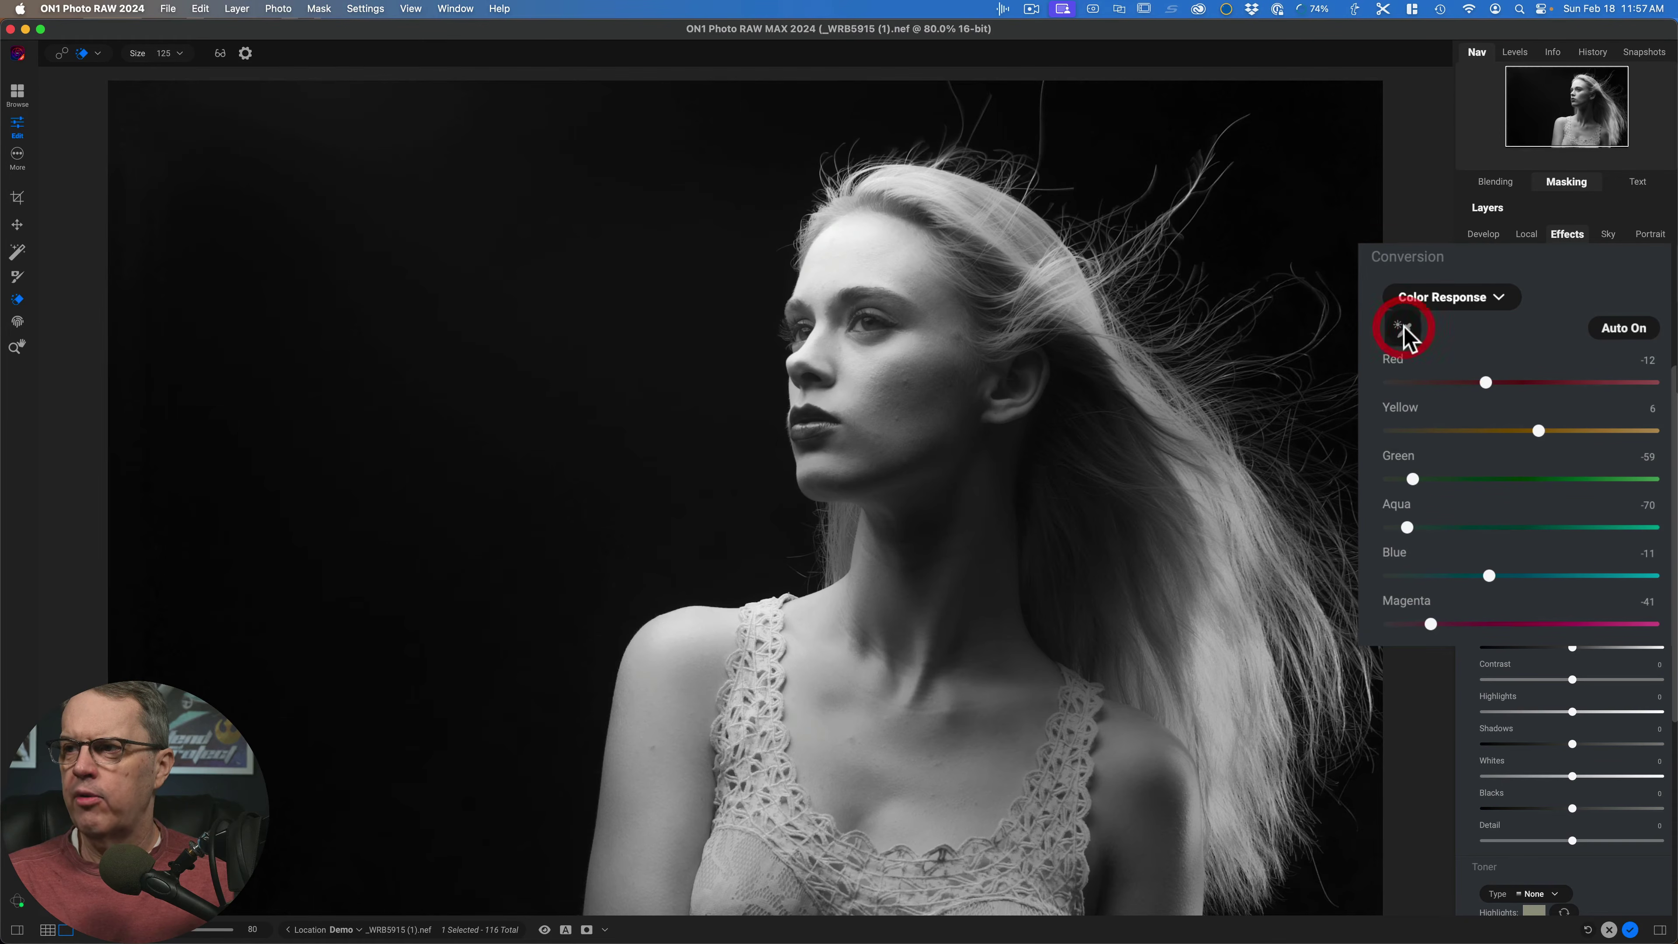
click(875, 385)
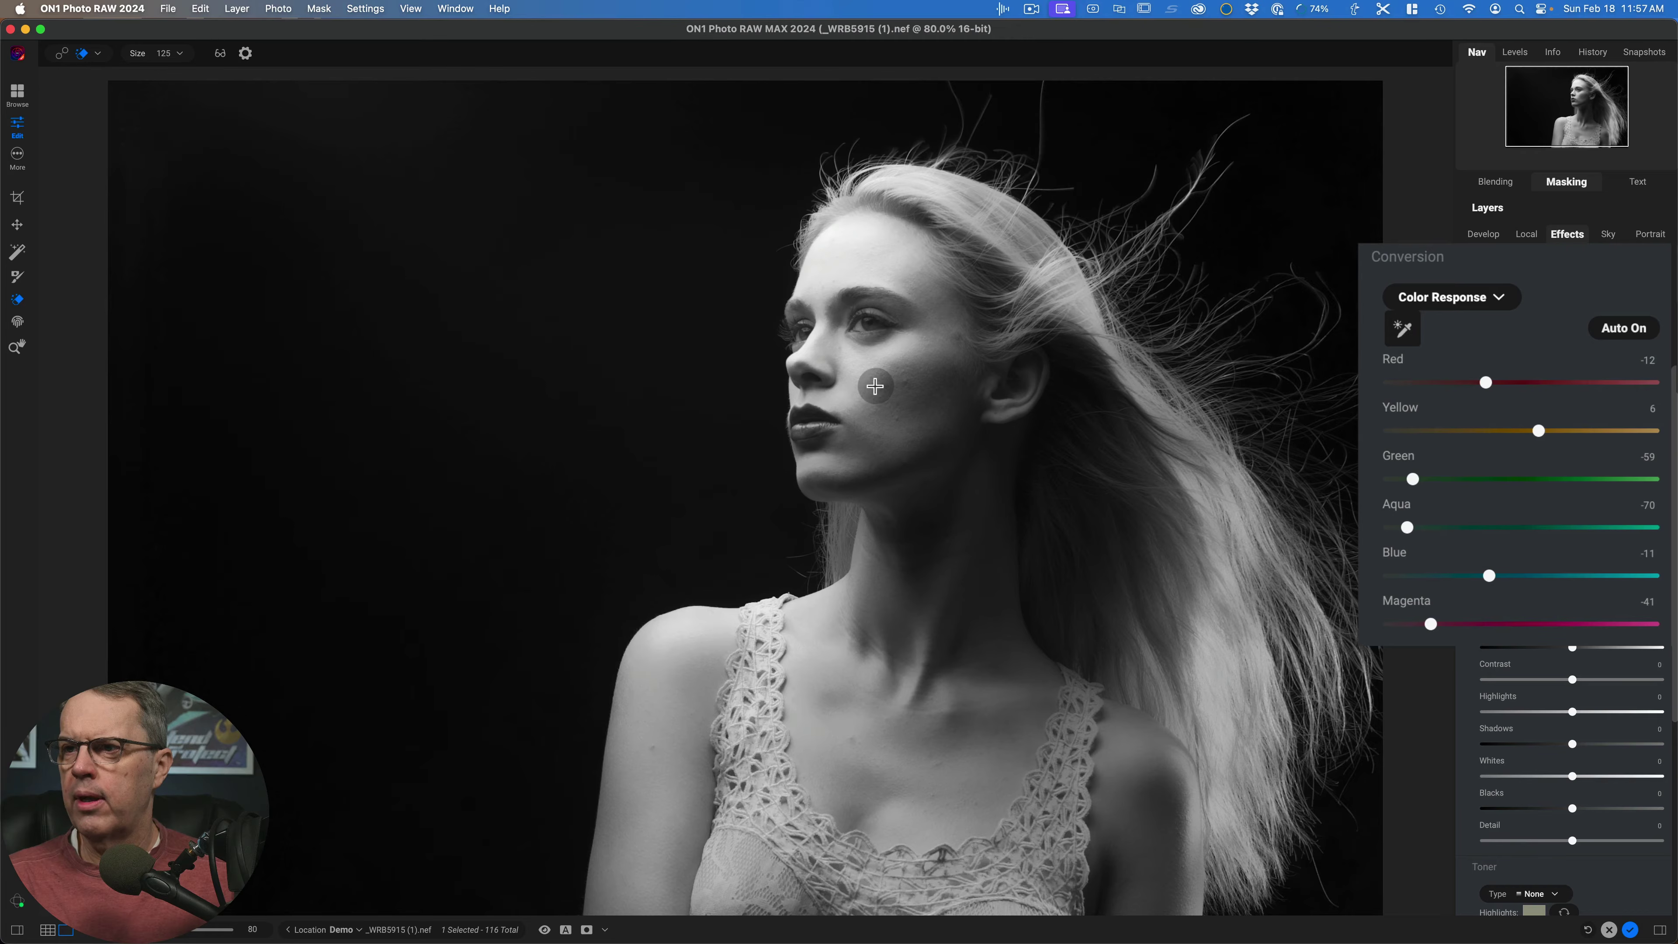
click(875, 385)
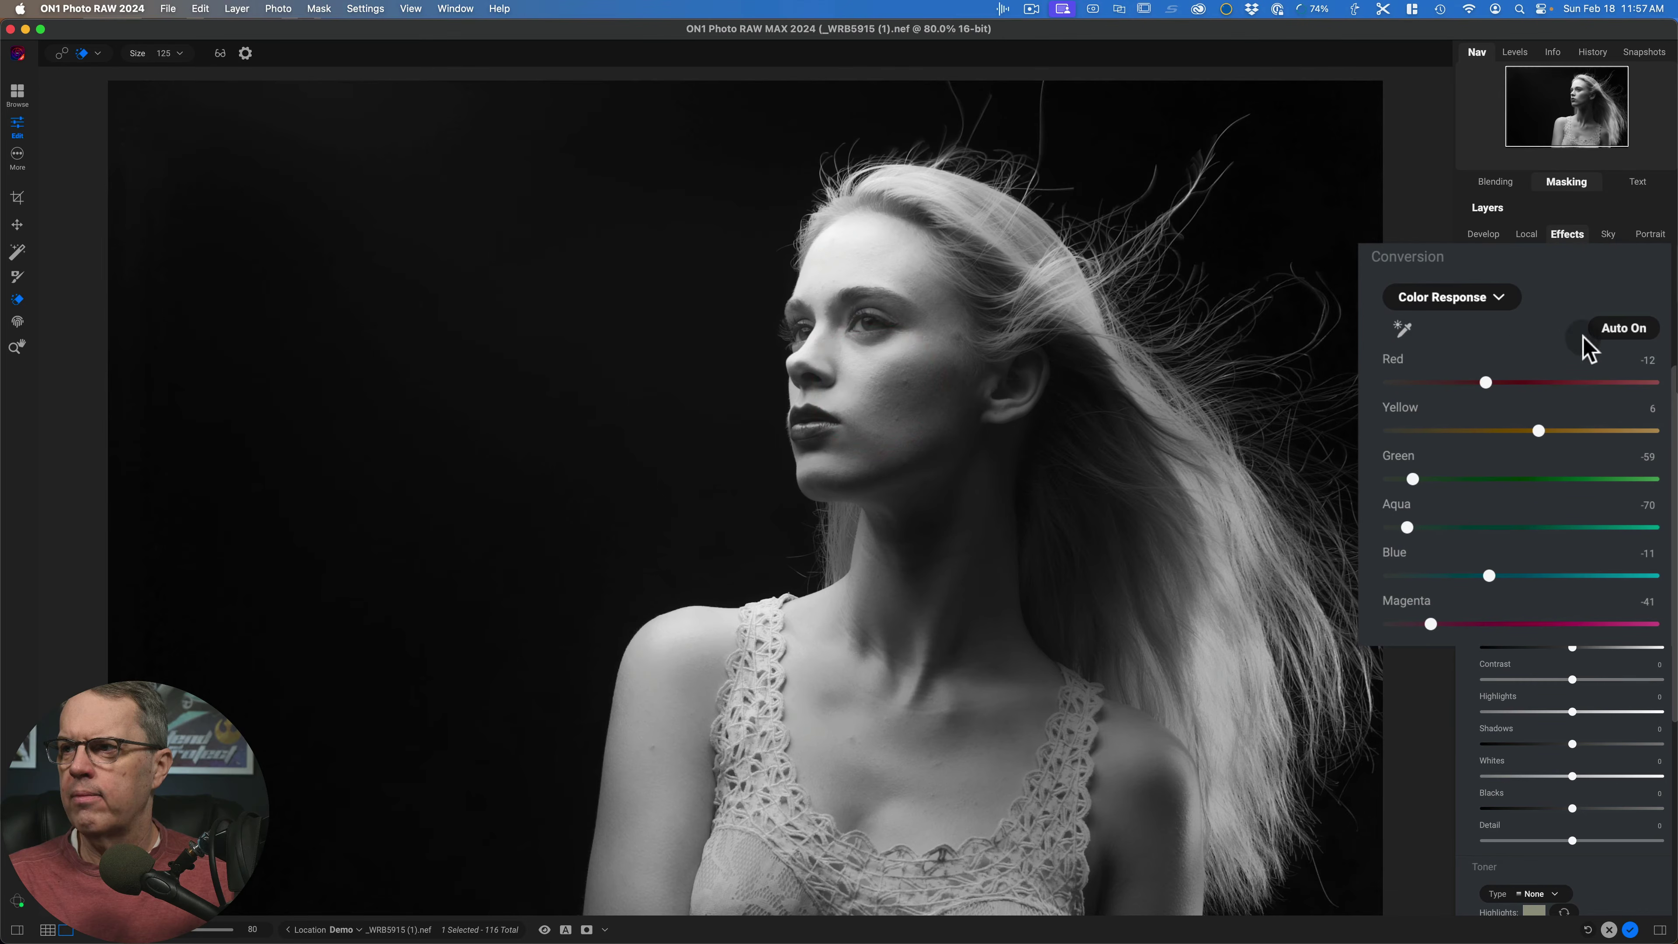
click(1618, 330)
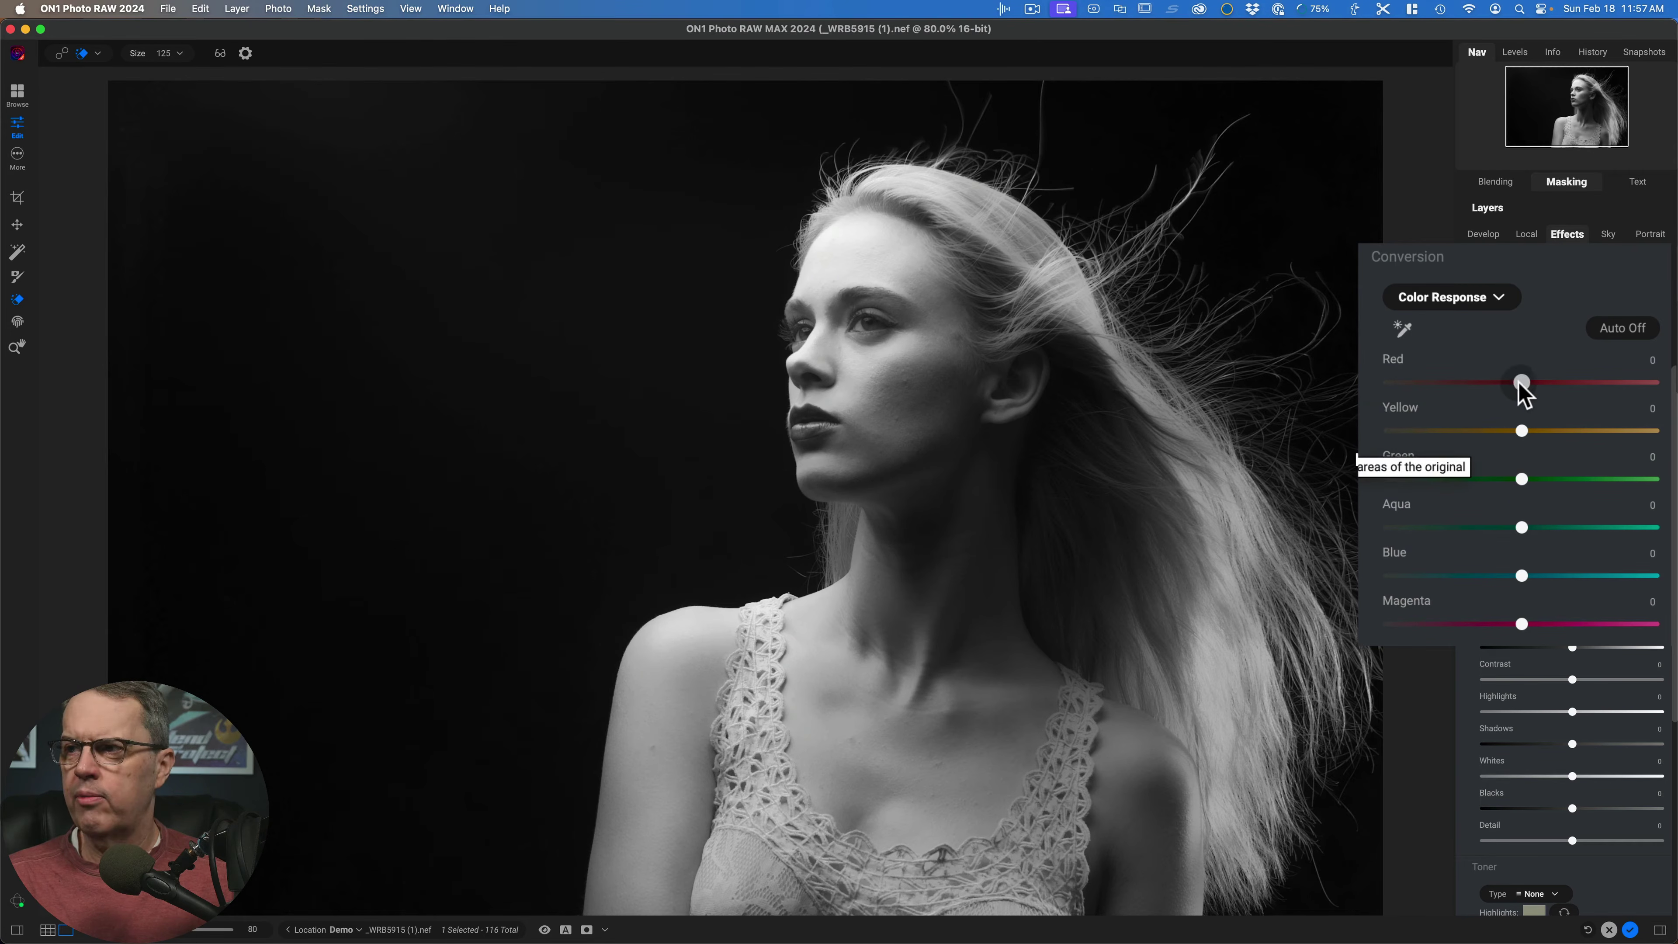
Raise the Color Response values to 18 for Red and 19 for Yellow.
drag(1521, 383, 1577, 430)
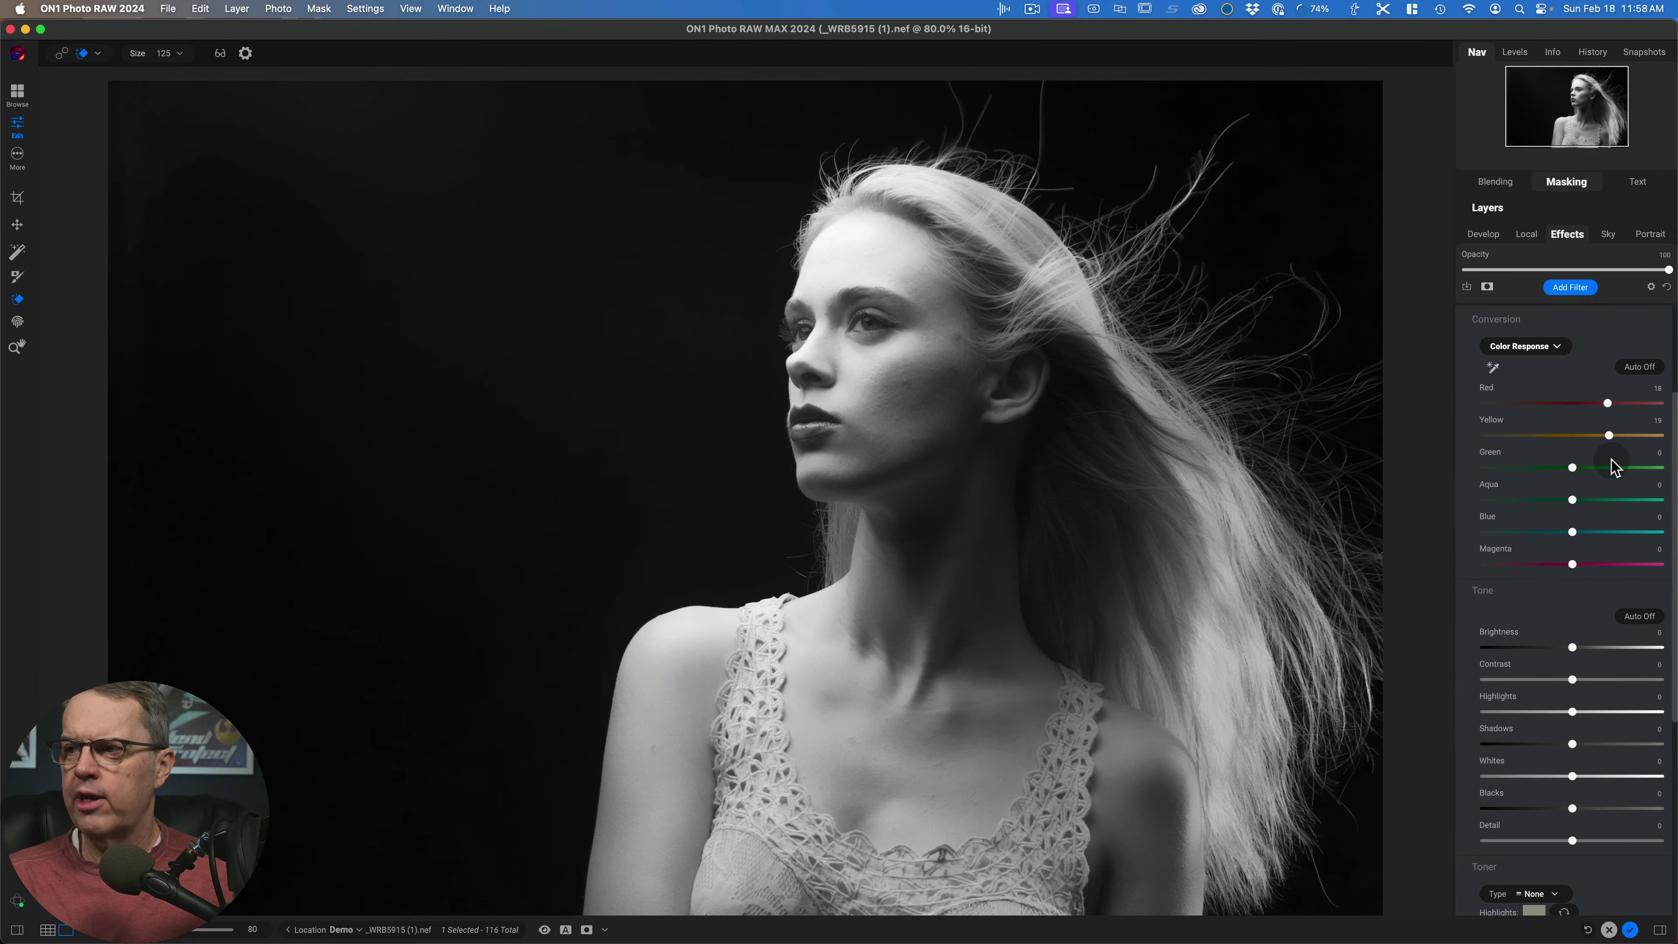
Try the automatic Tone adjustment and a Brightness of -85, undoing each of them.
scroll(1612, 467, down, 3)
scroll(1612, 466, down, 2)
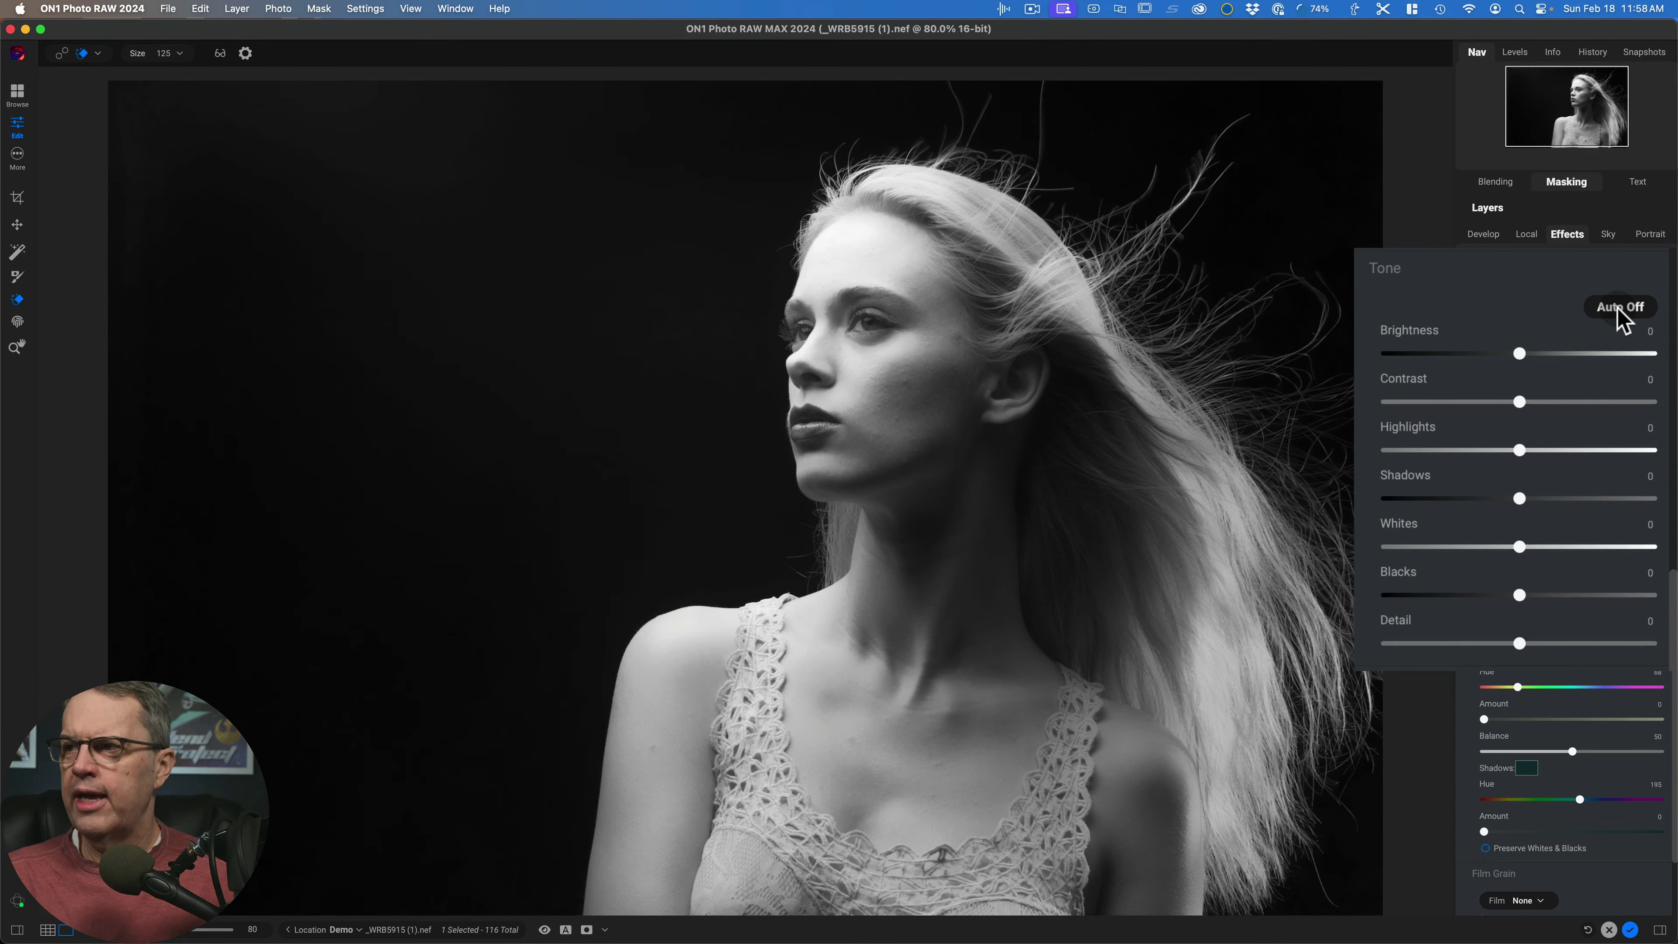
click(1620, 310)
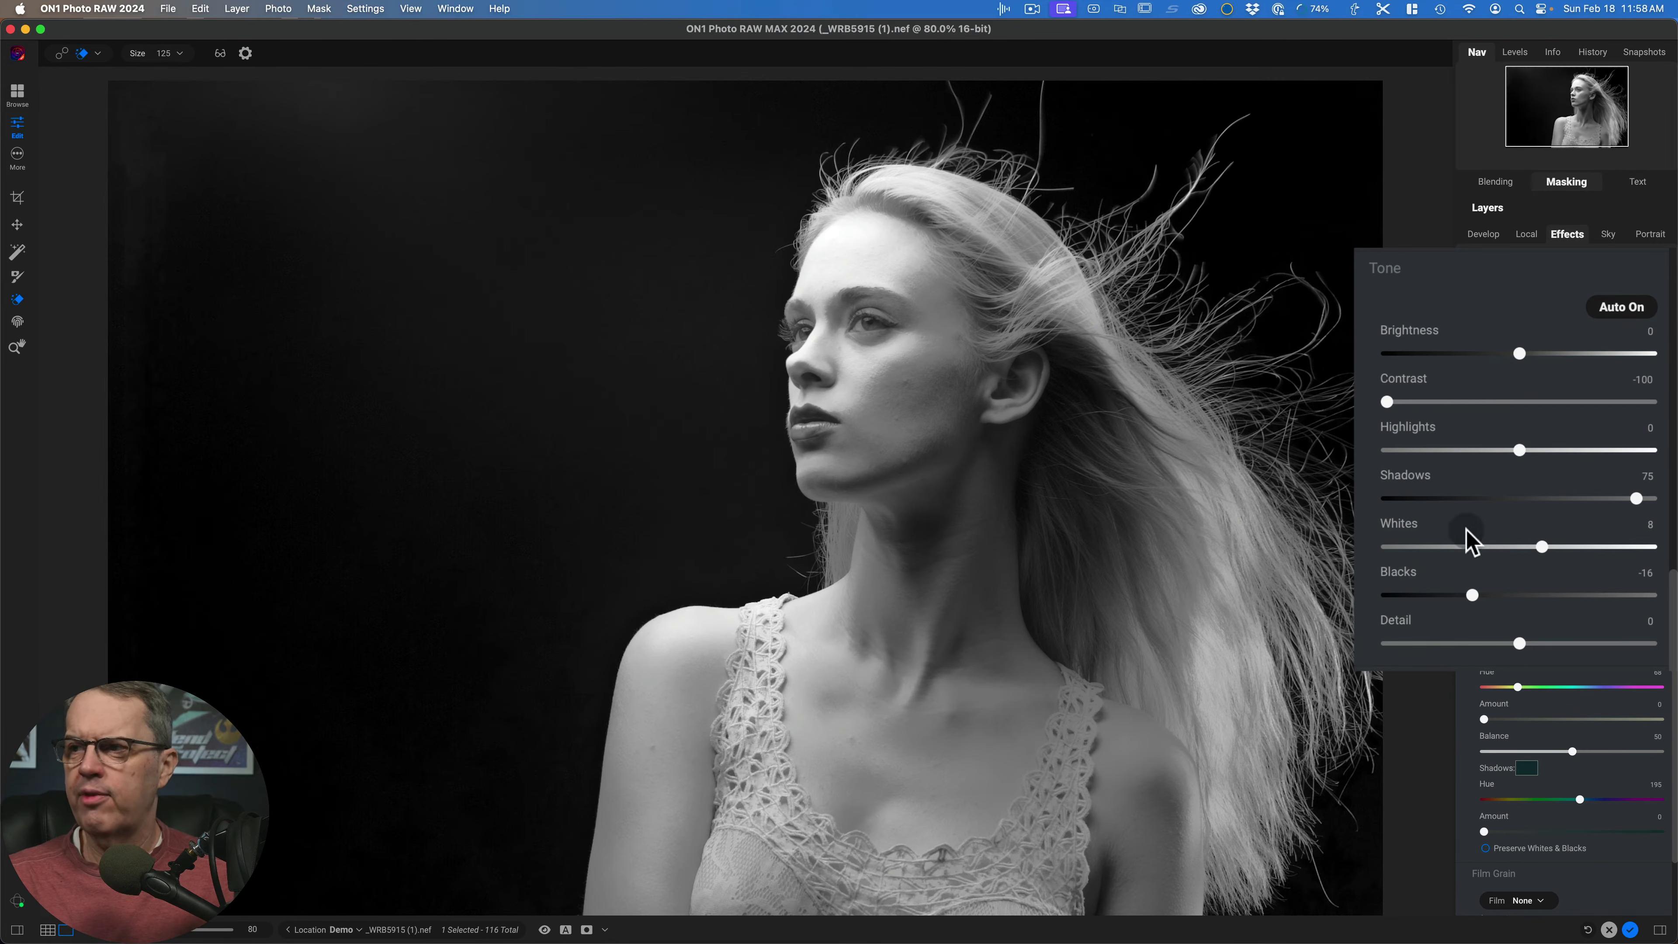
scroll(1616, 316, up, 1)
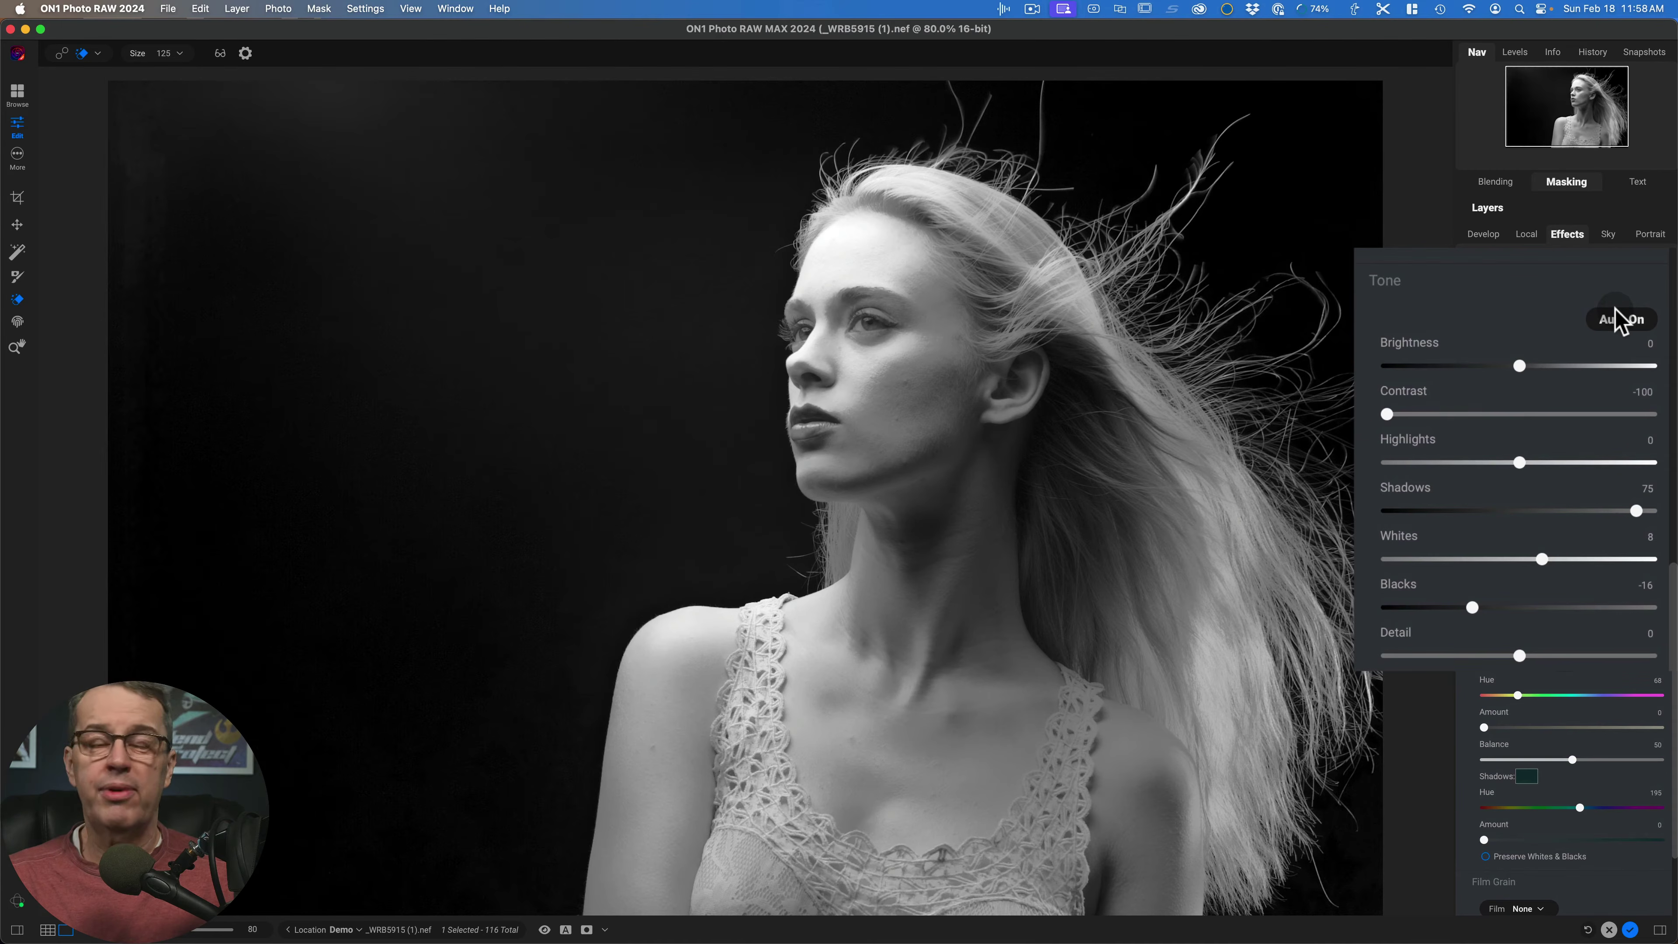
click(1619, 319)
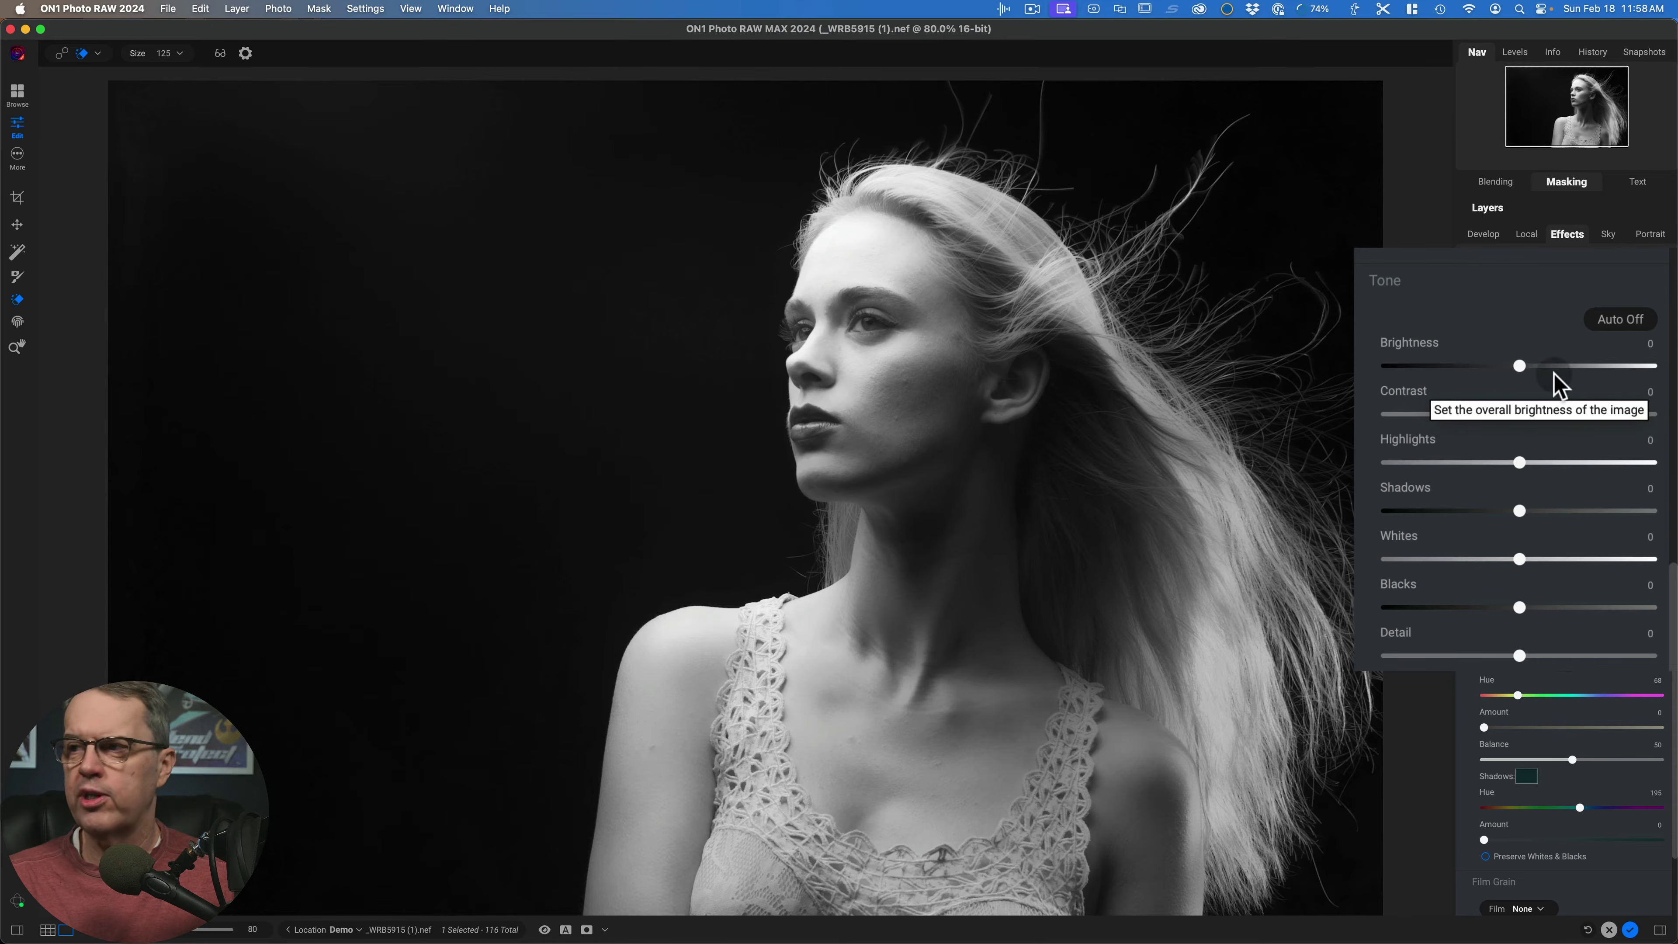
drag(1519, 365, 1395, 369)
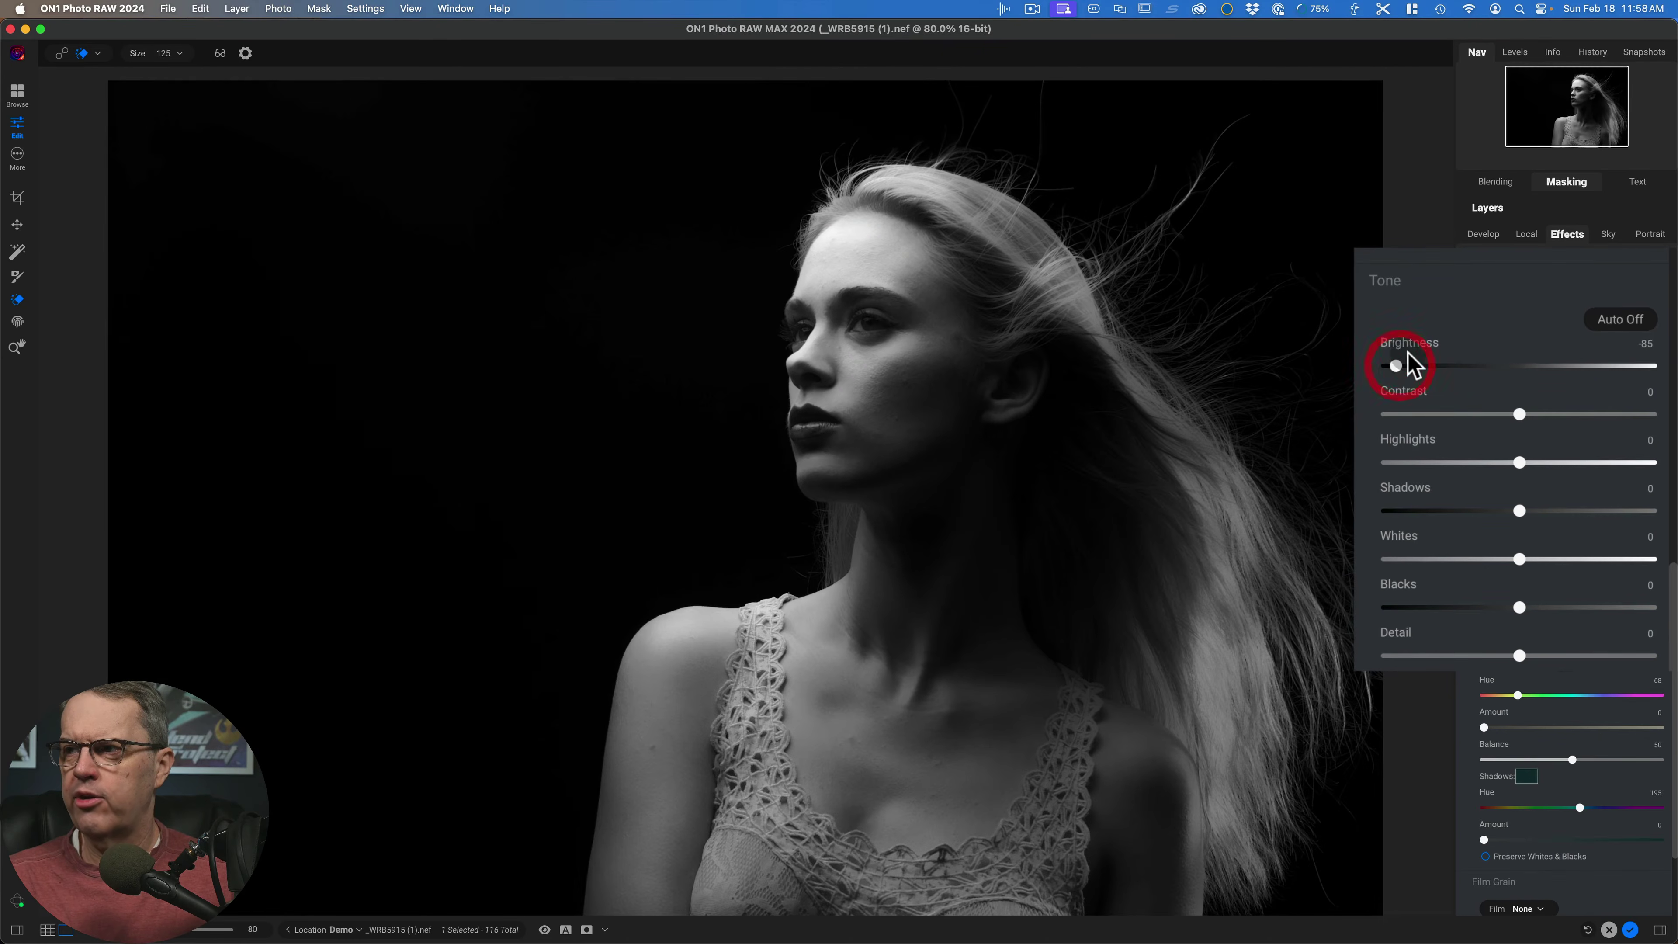
double_click(1424, 356)
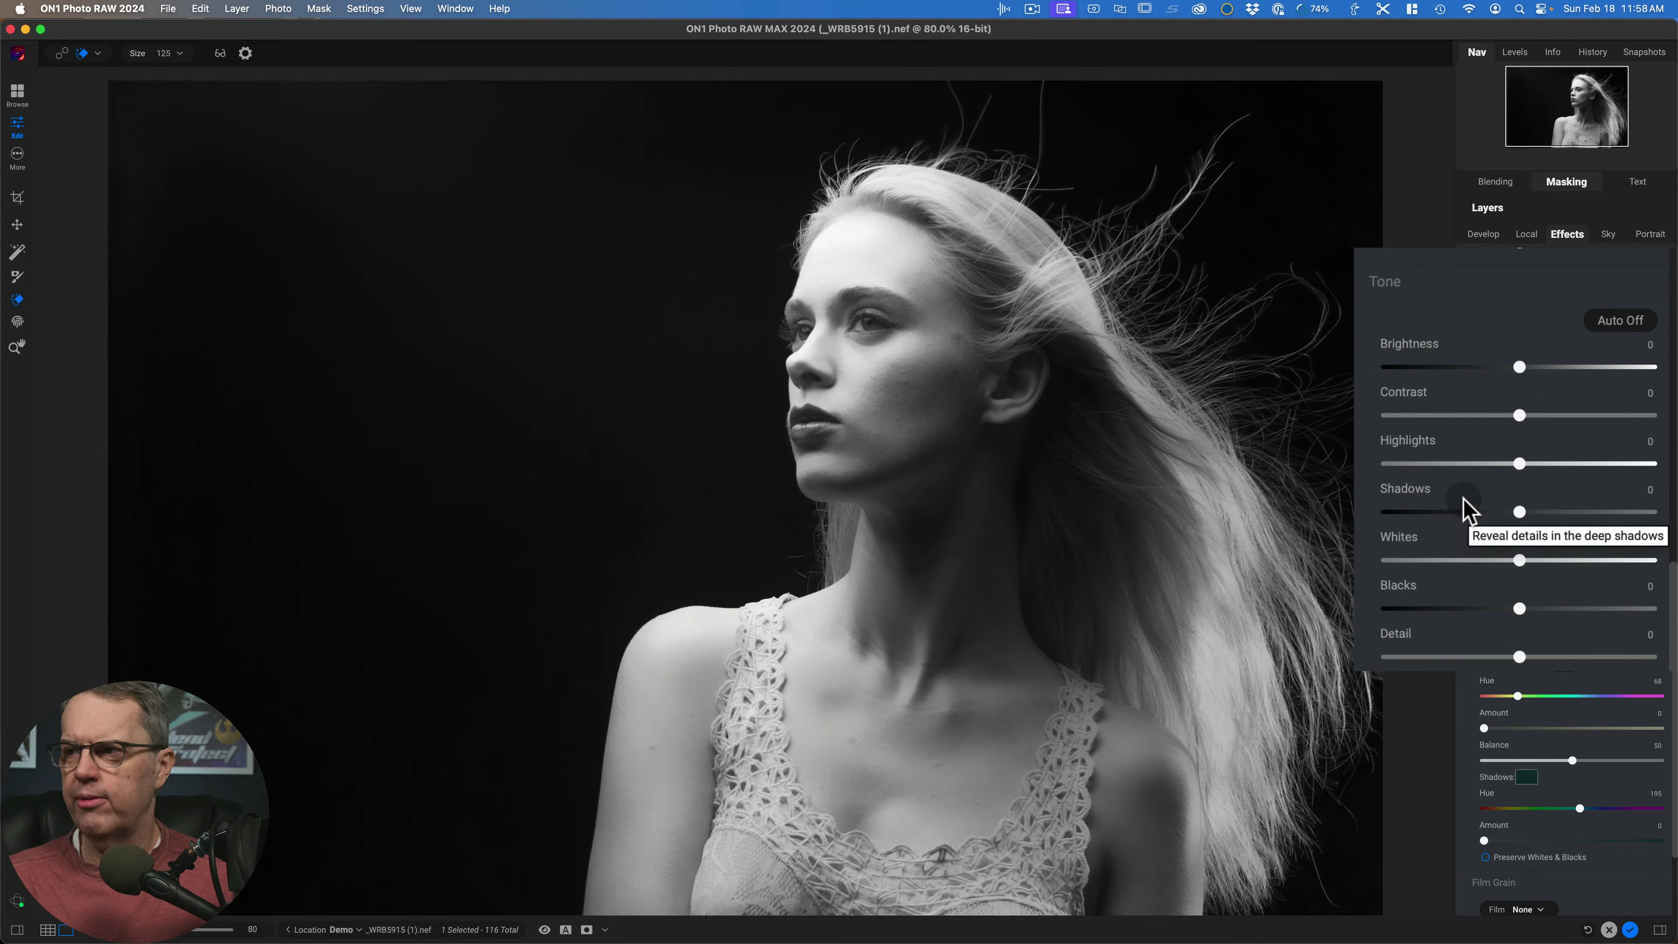
Set the Black & White filter's Whites to -14, Blacks to -6 and Shadows to 10.
click(1491, 554)
click(1516, 558)
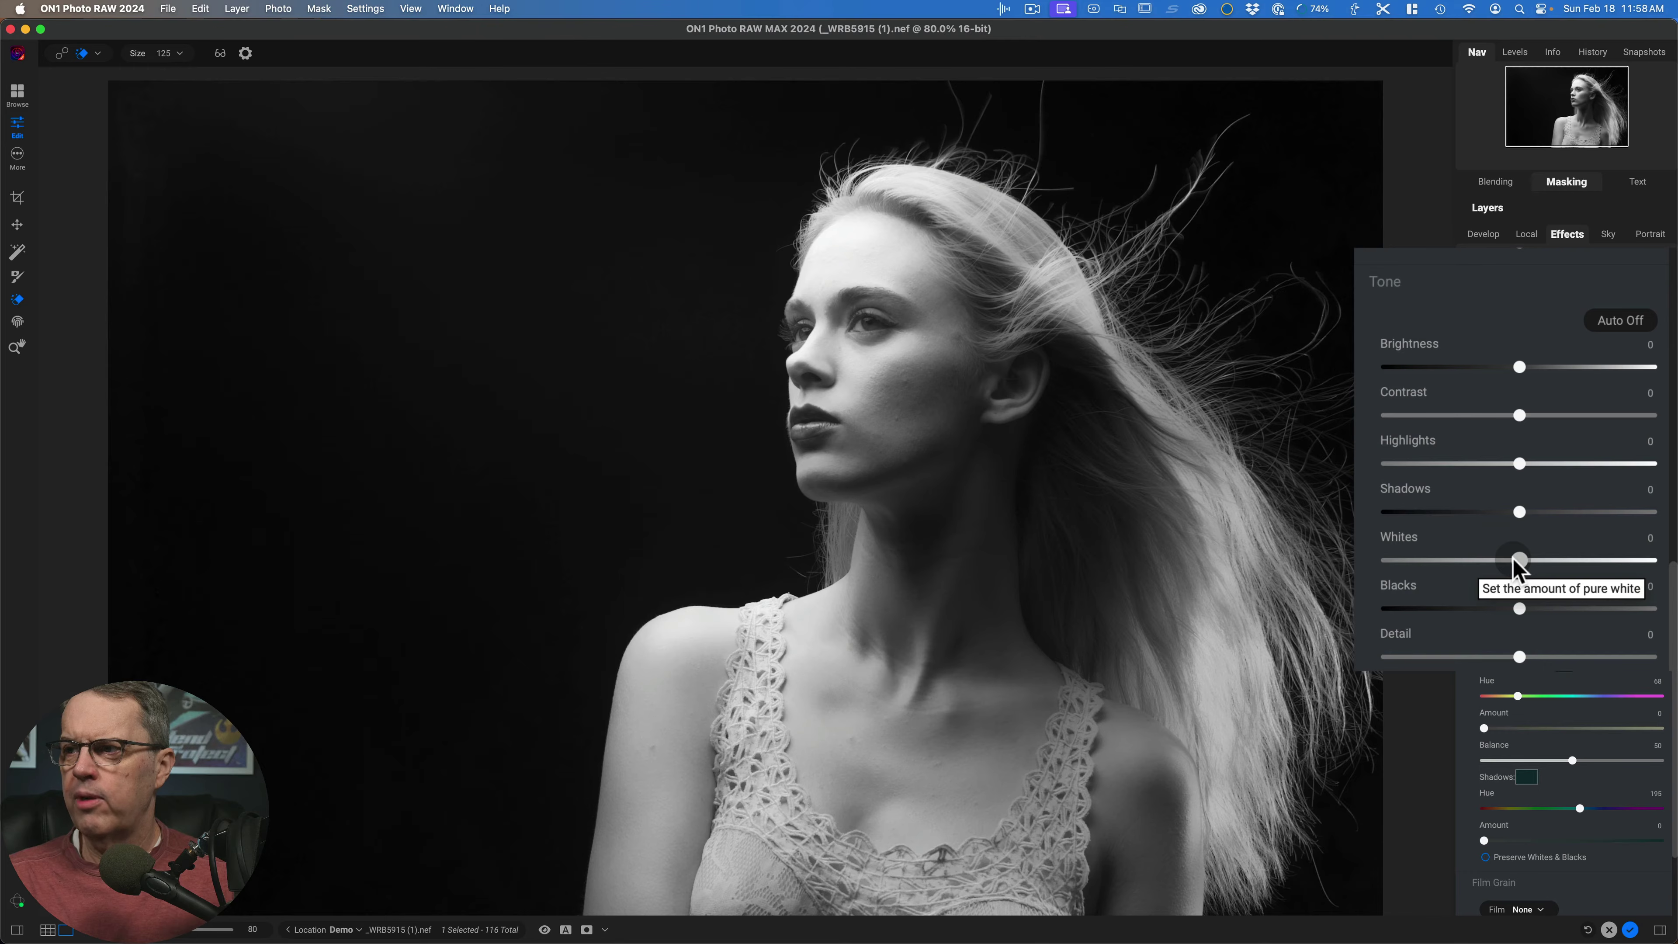
drag(1516, 558, 1504, 611)
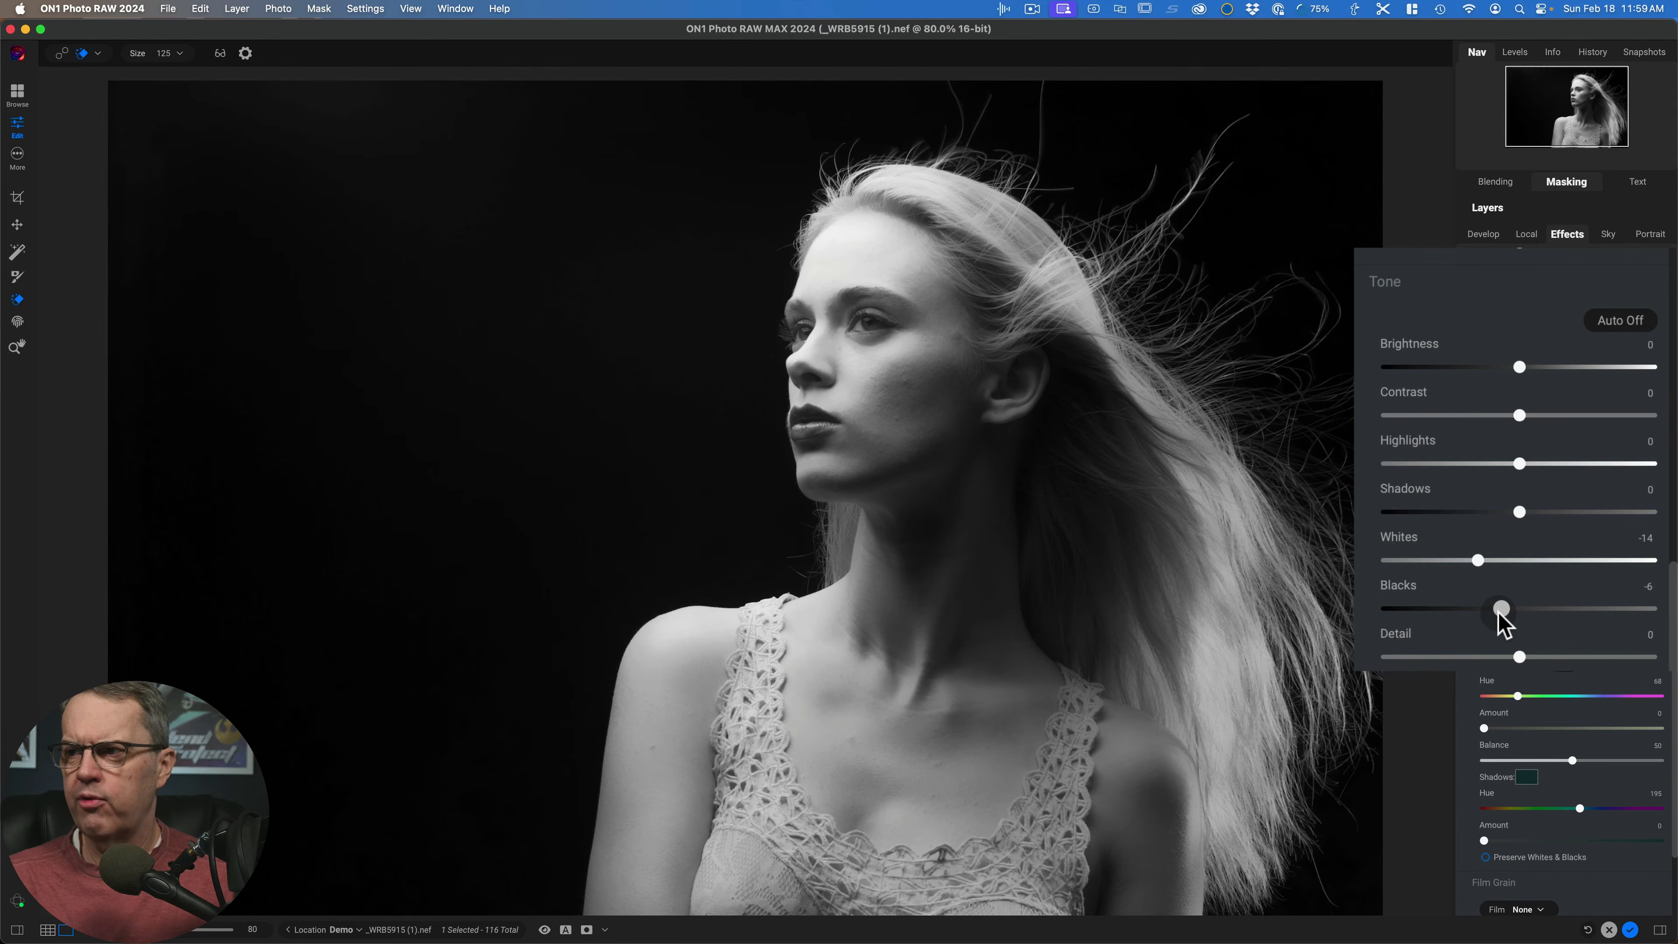
drag(1517, 510, 1506, 475)
click(1519, 464)
double_click(1491, 430)
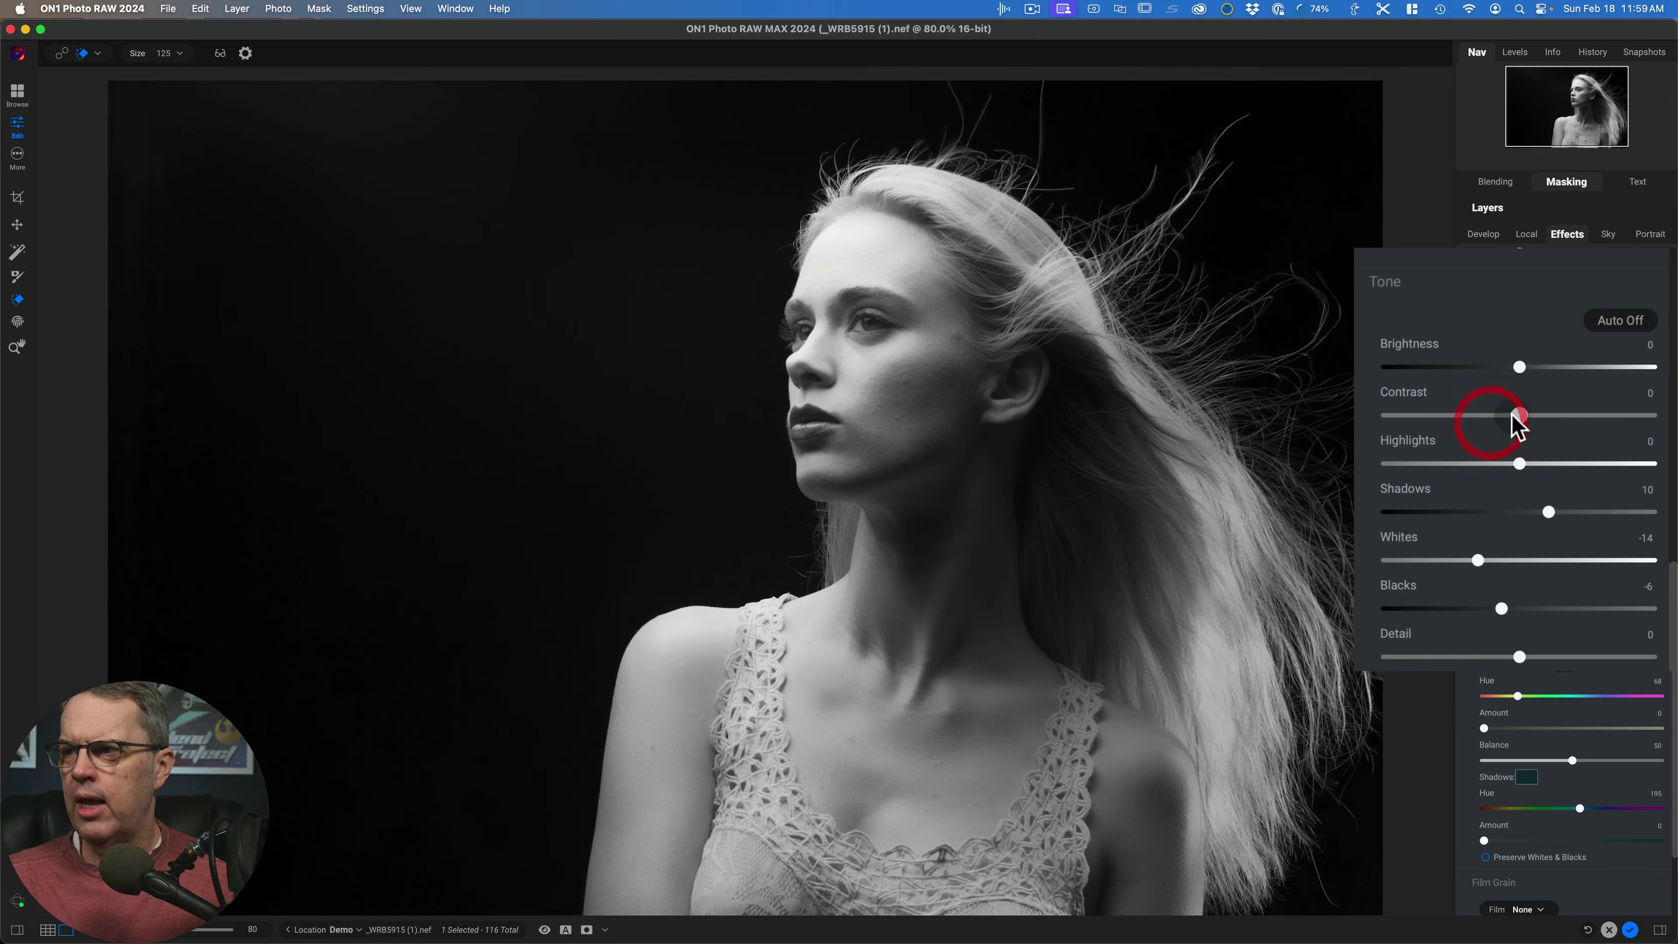
Try a Contrast of 19 in the Tone settings and reset it.
drag(1514, 417, 1570, 420)
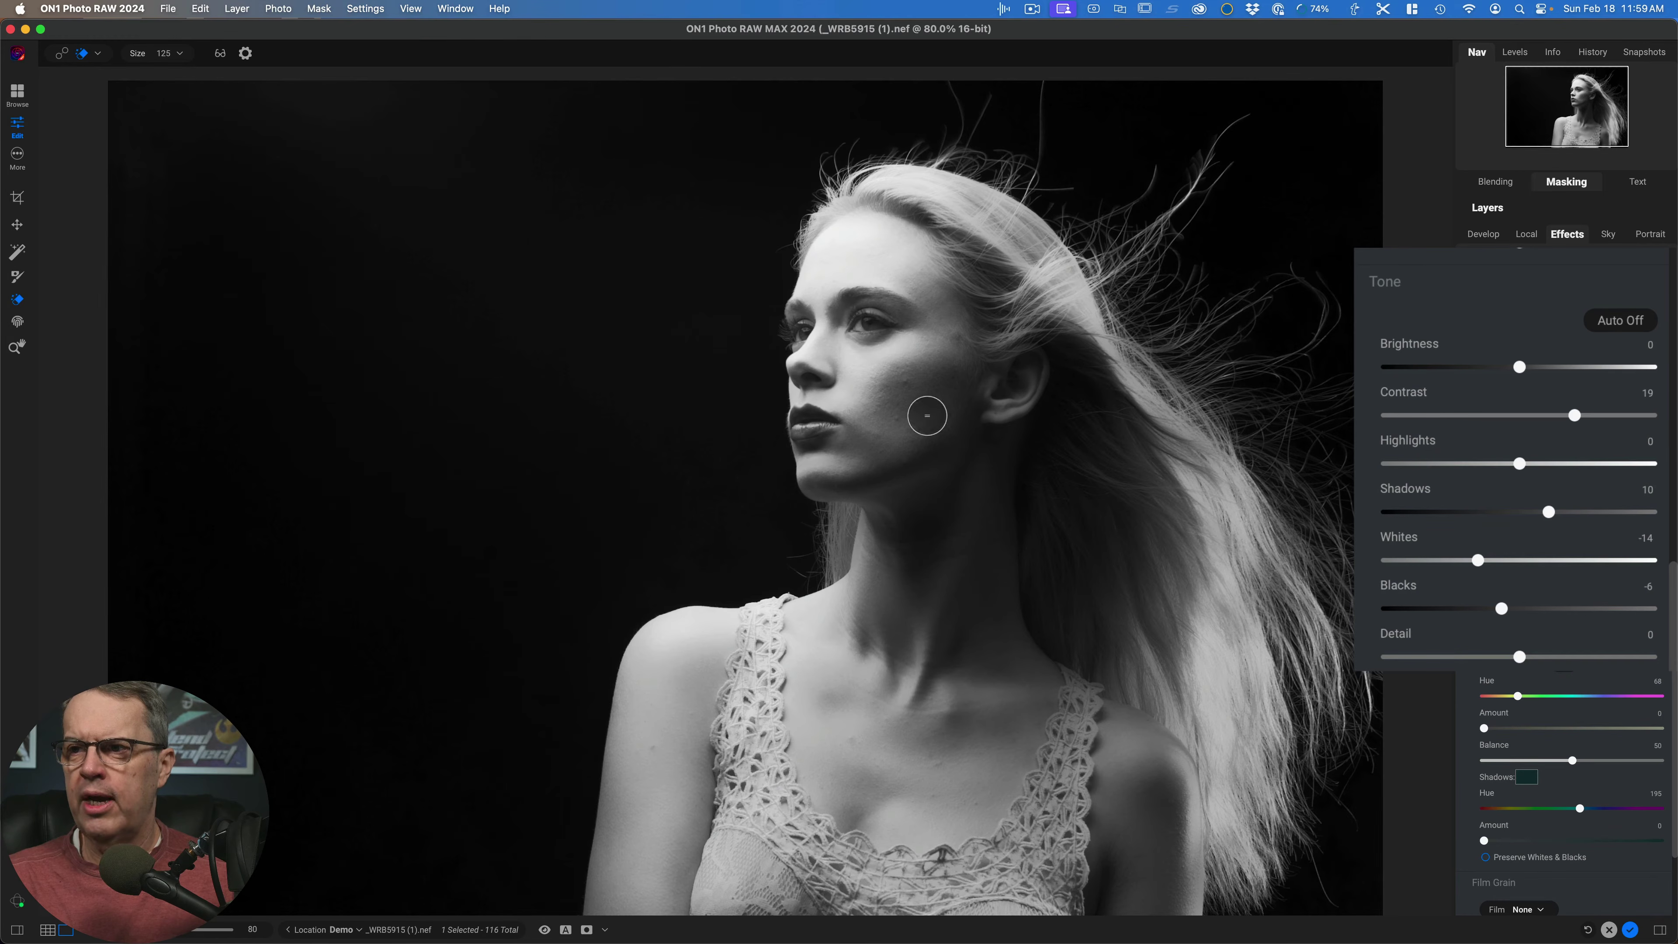
double_click(1394, 392)
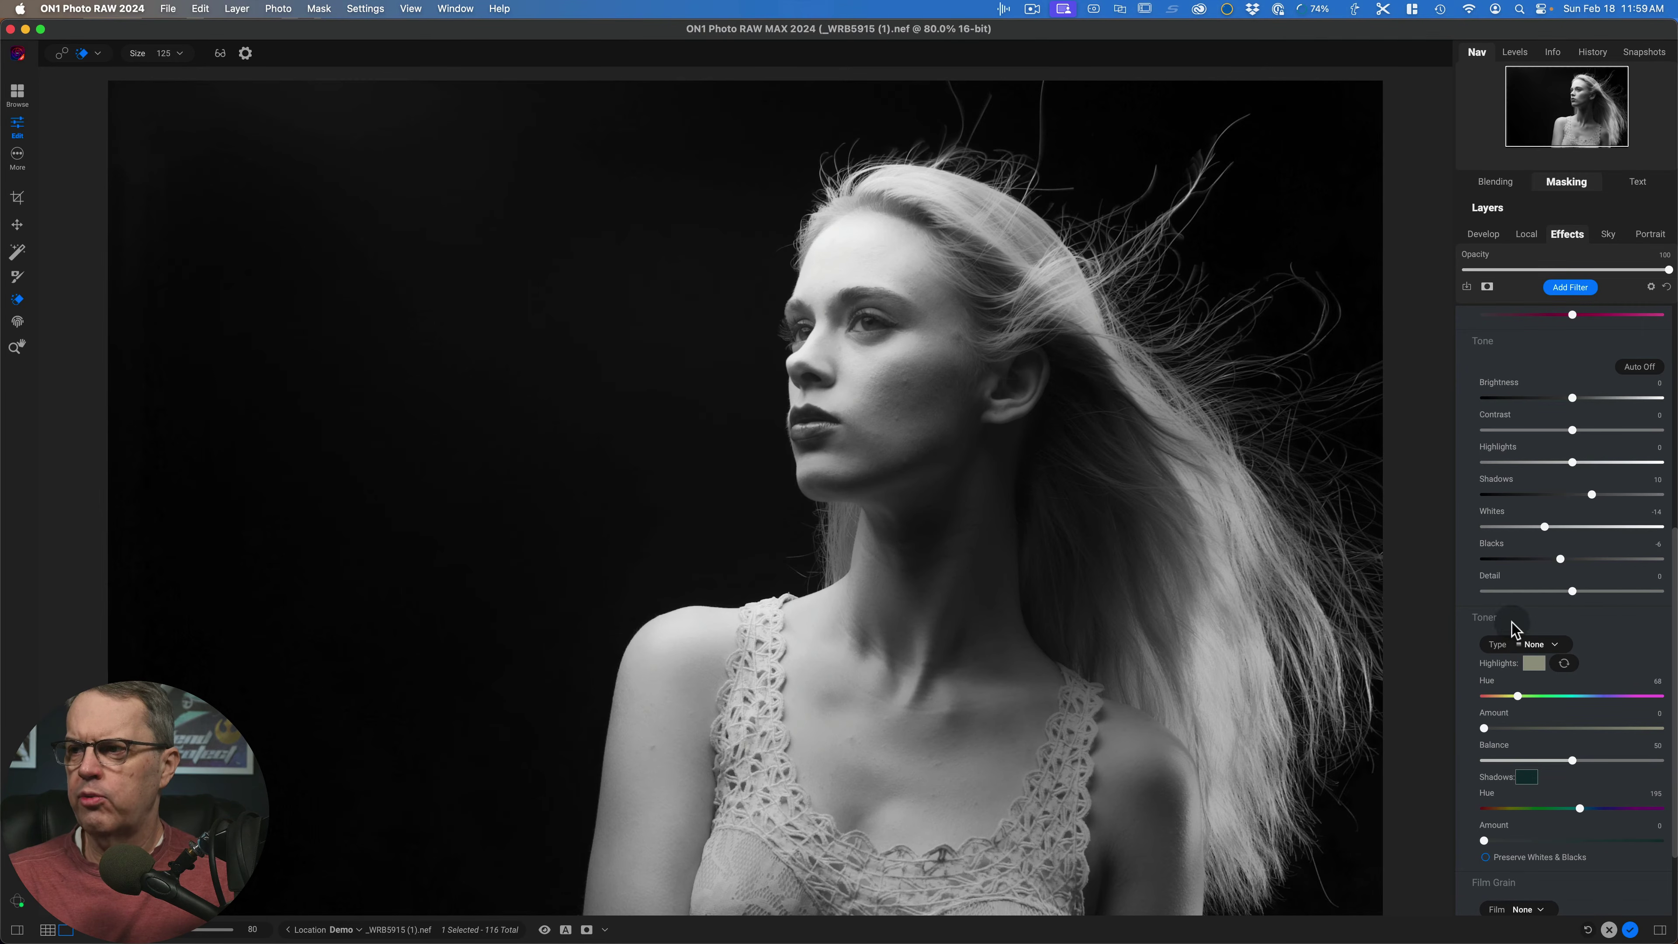
Sample a gray highlight toner color from the woman's hair with the color picker's eyedropper.
scroll(1587, 620, down, 3)
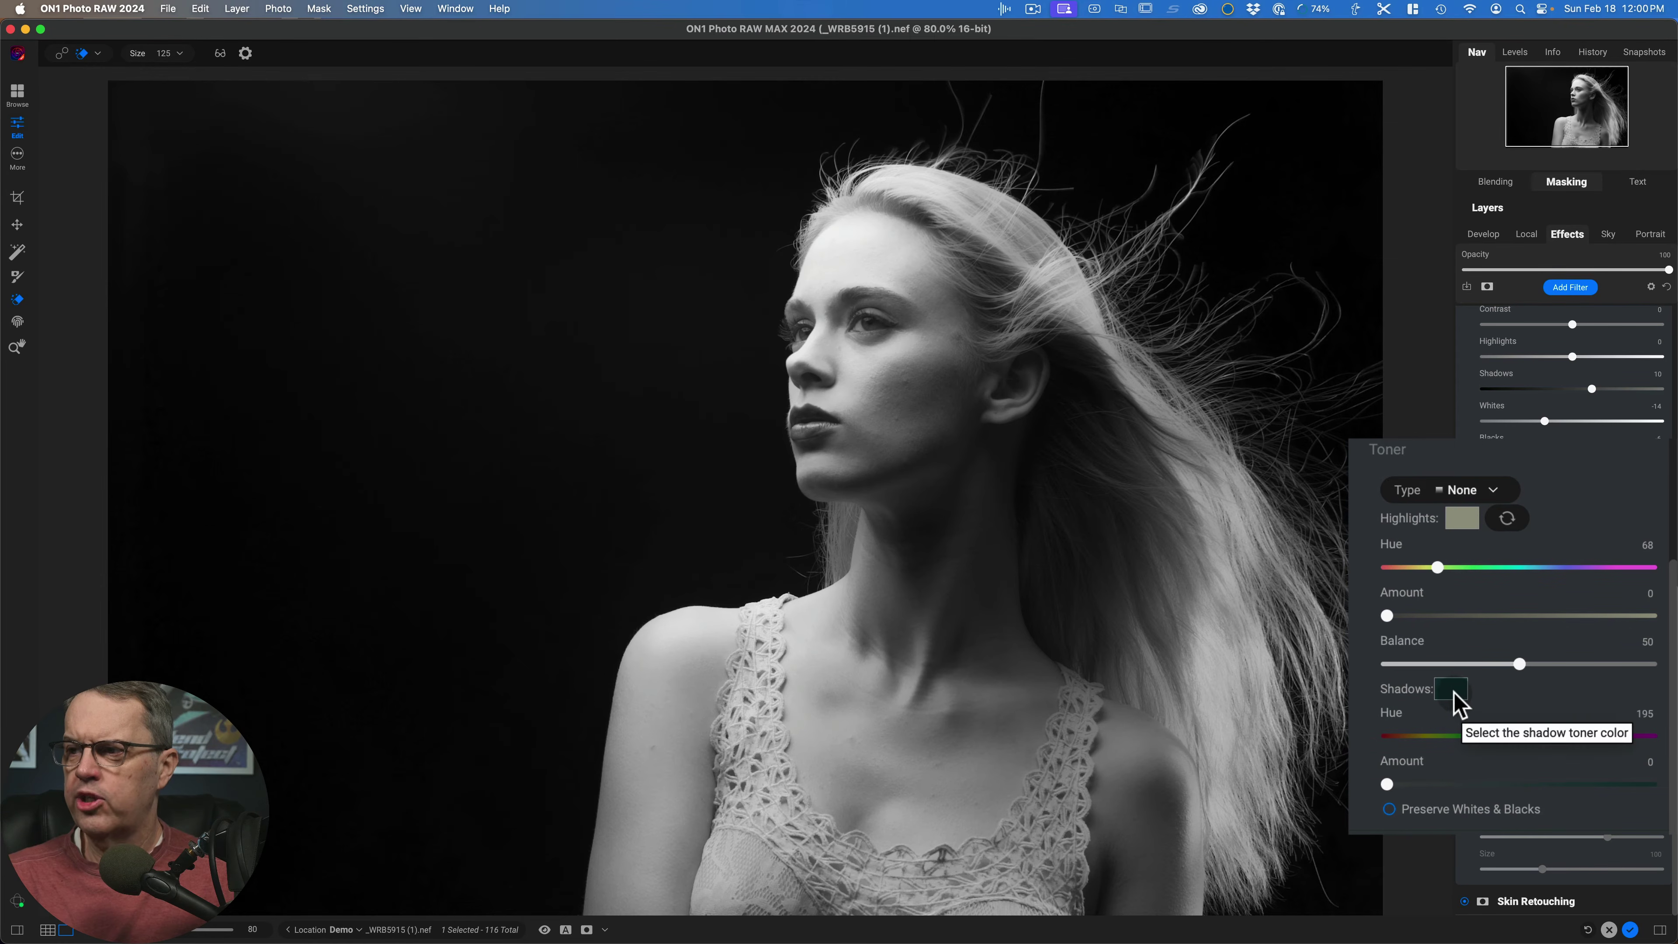
click(1462, 519)
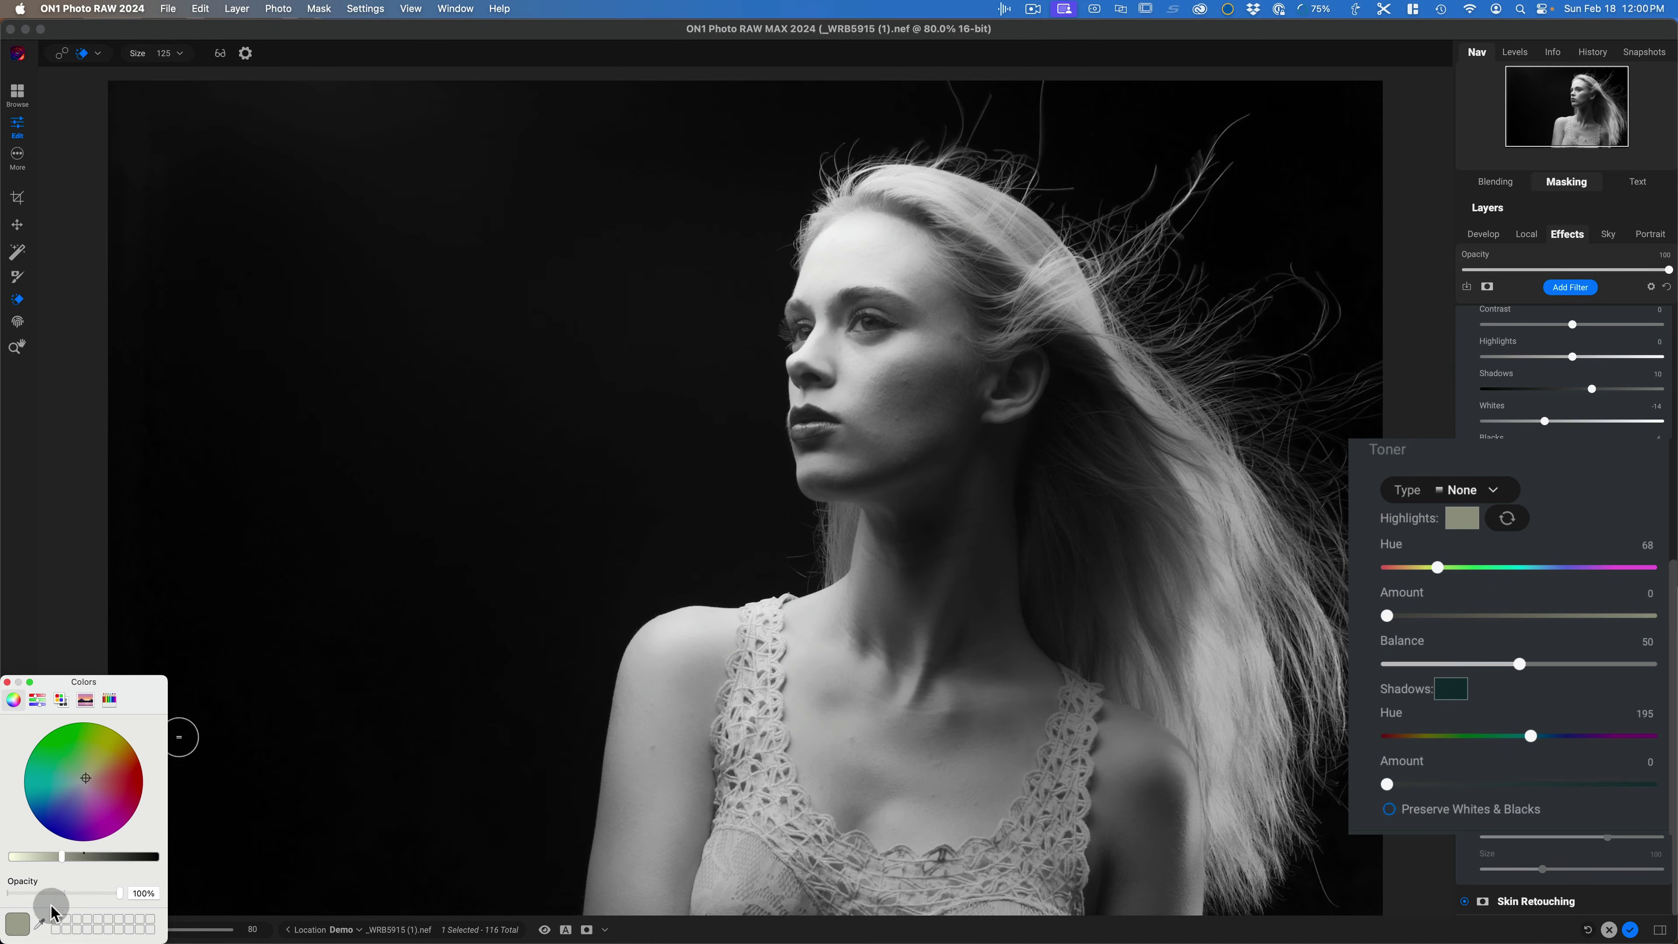
click(41, 925)
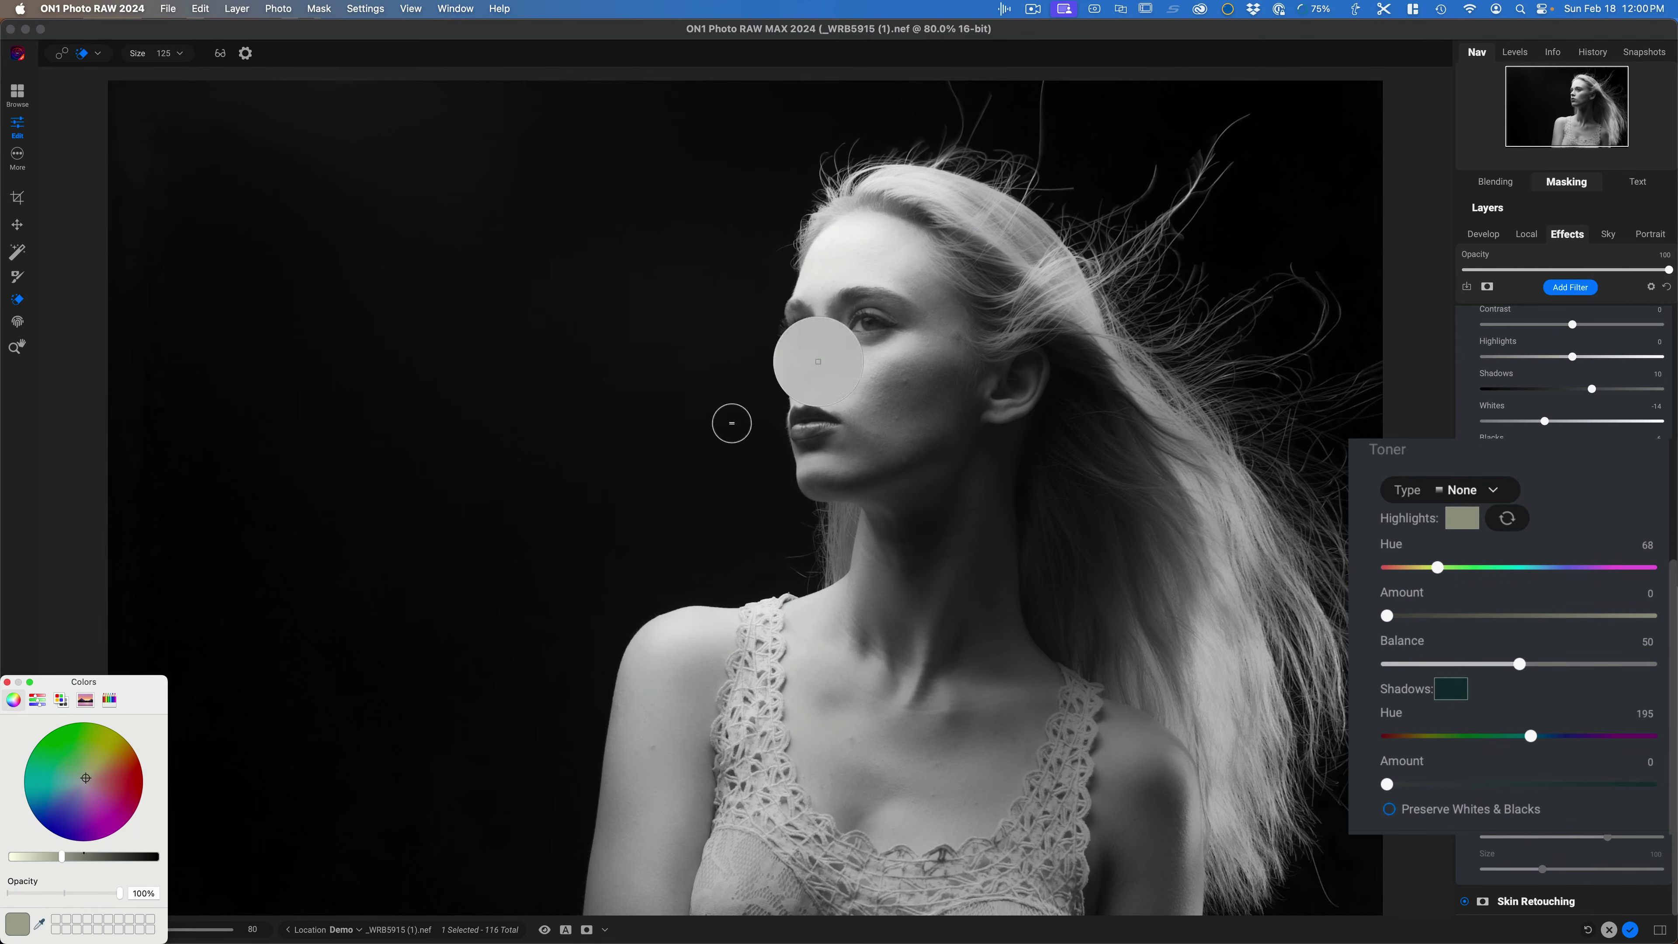
click(993, 258)
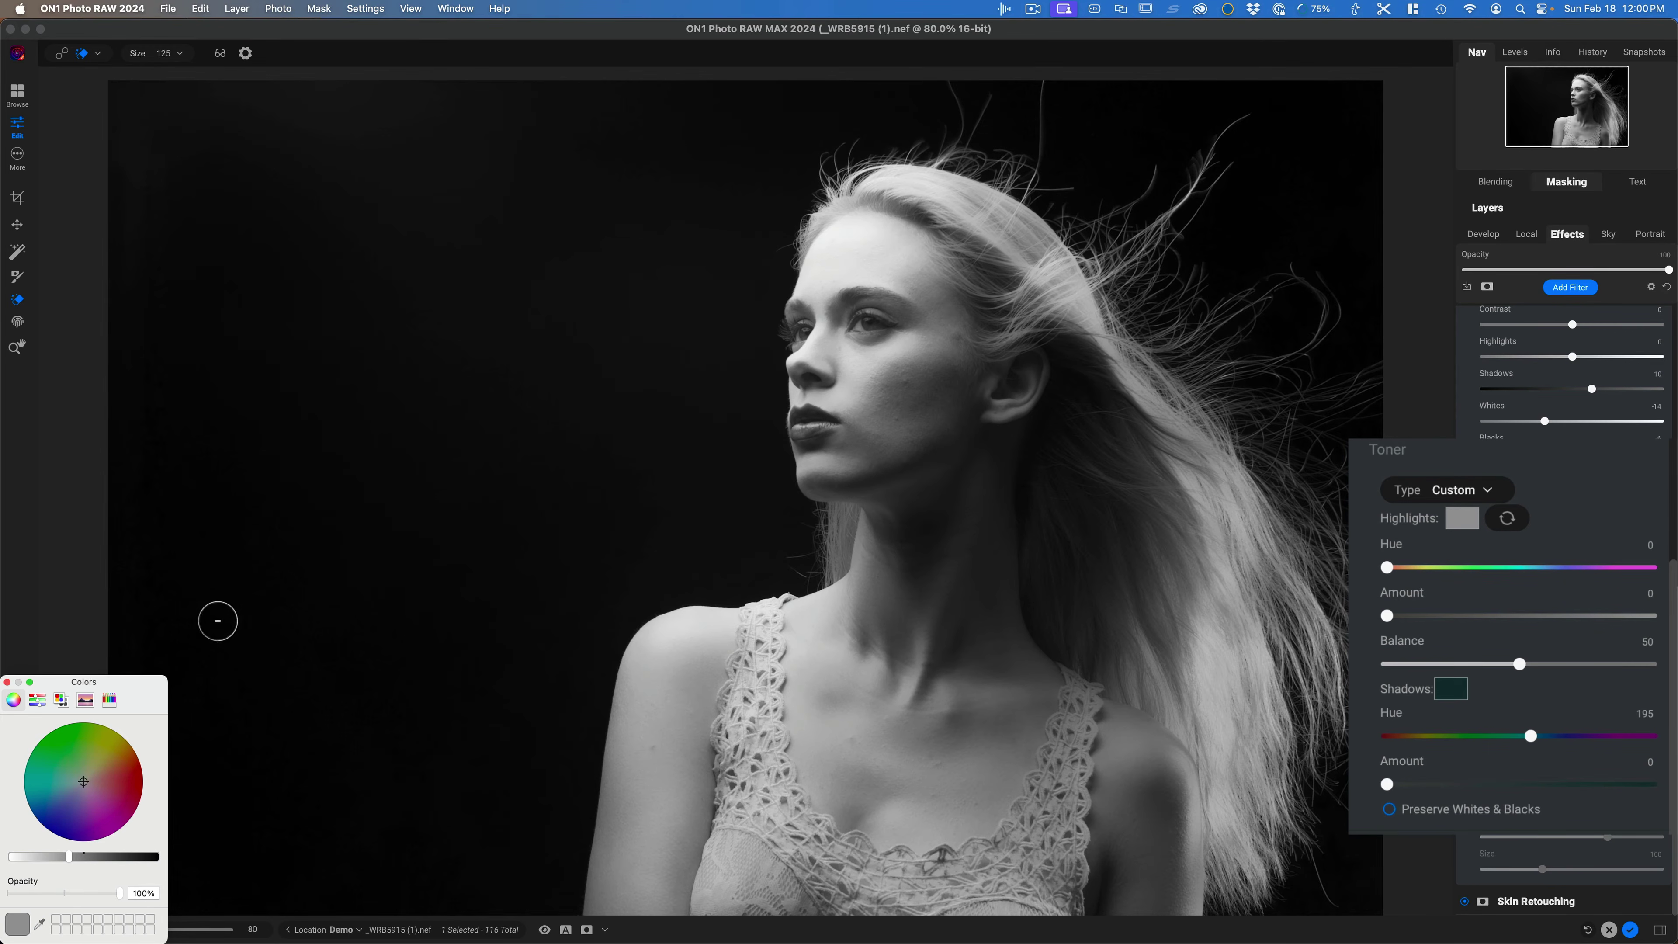
click(8, 682)
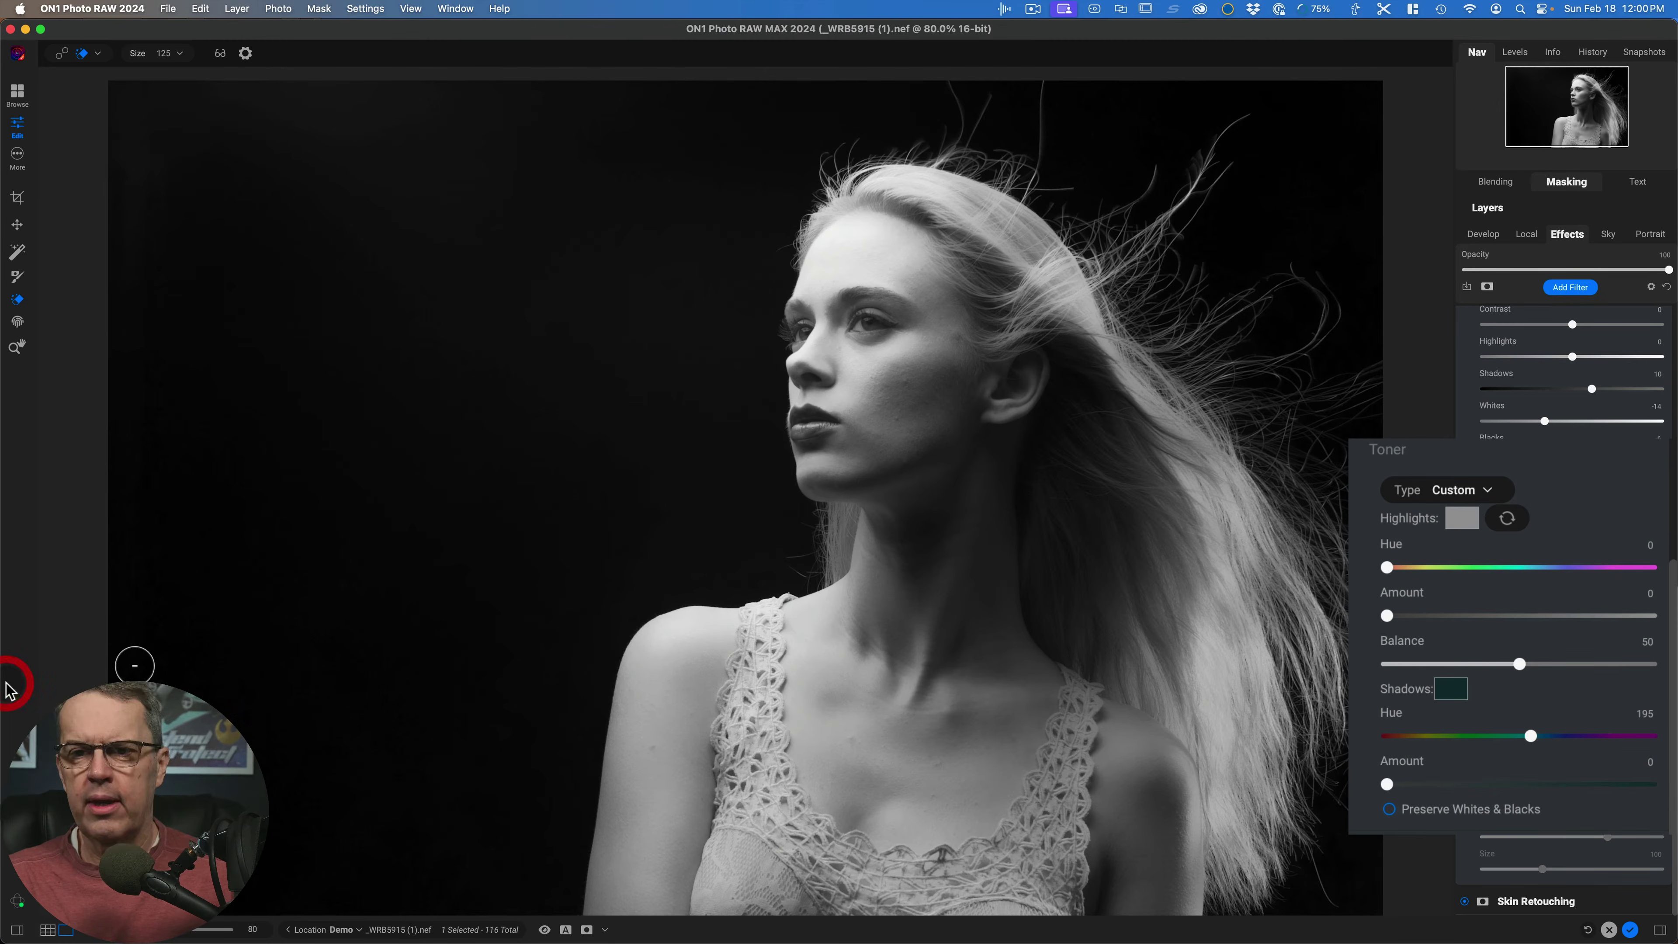
Swap the highlight and shadow toner colors back and forth, and return the Toner type to None.
click(1507, 519)
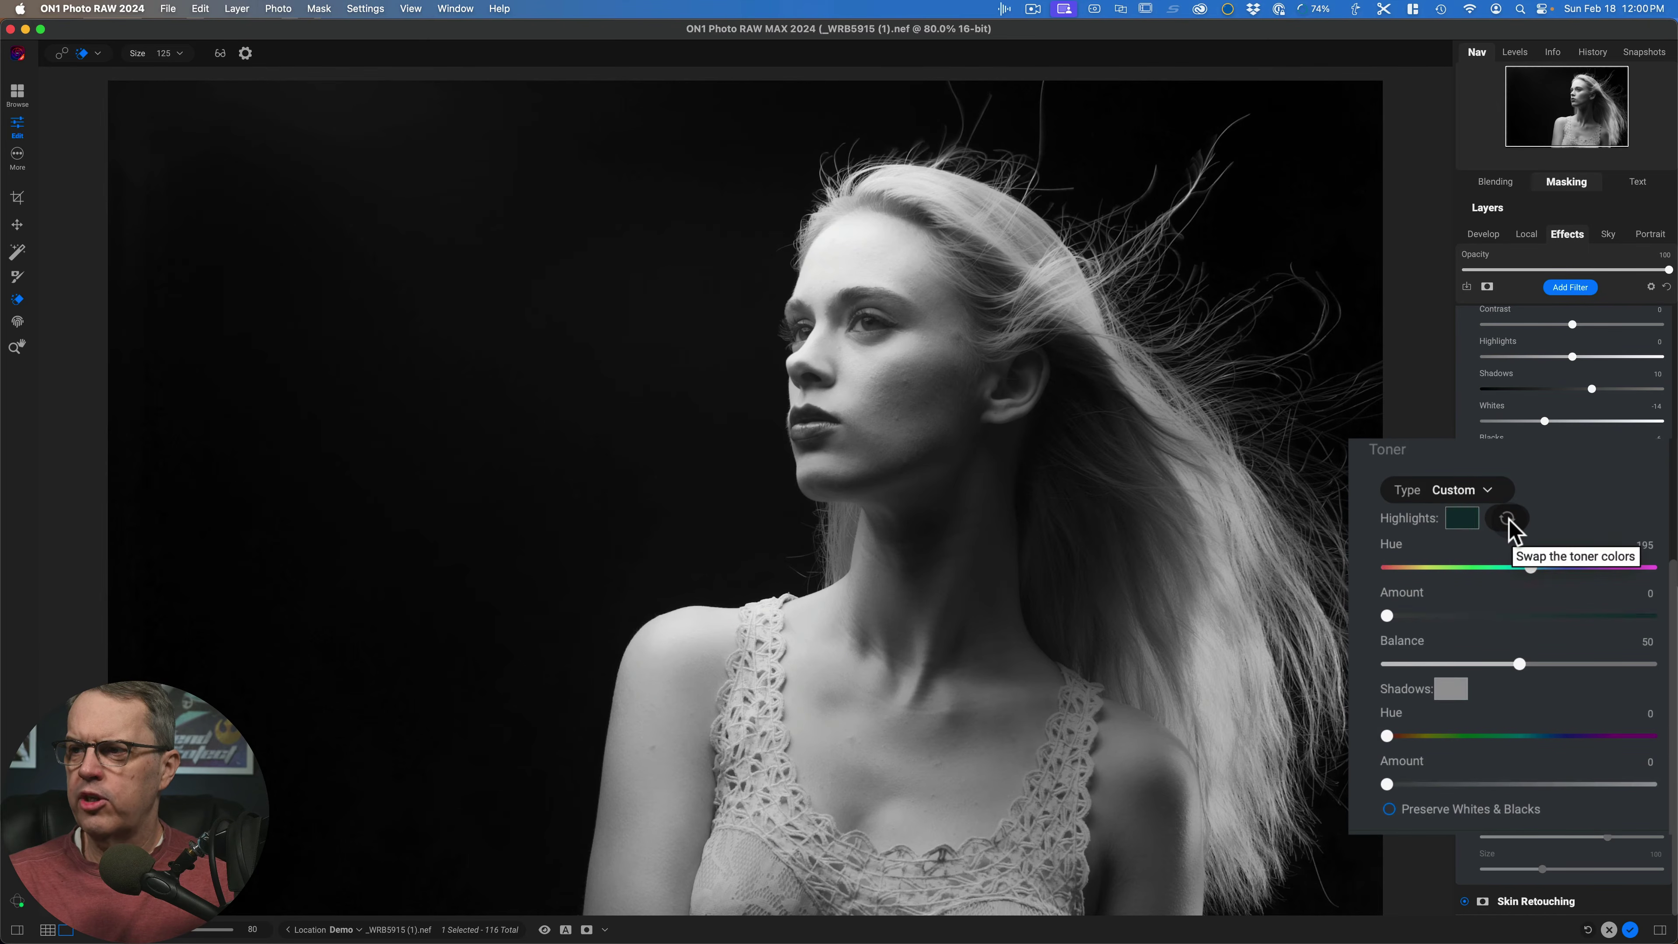
click(1508, 522)
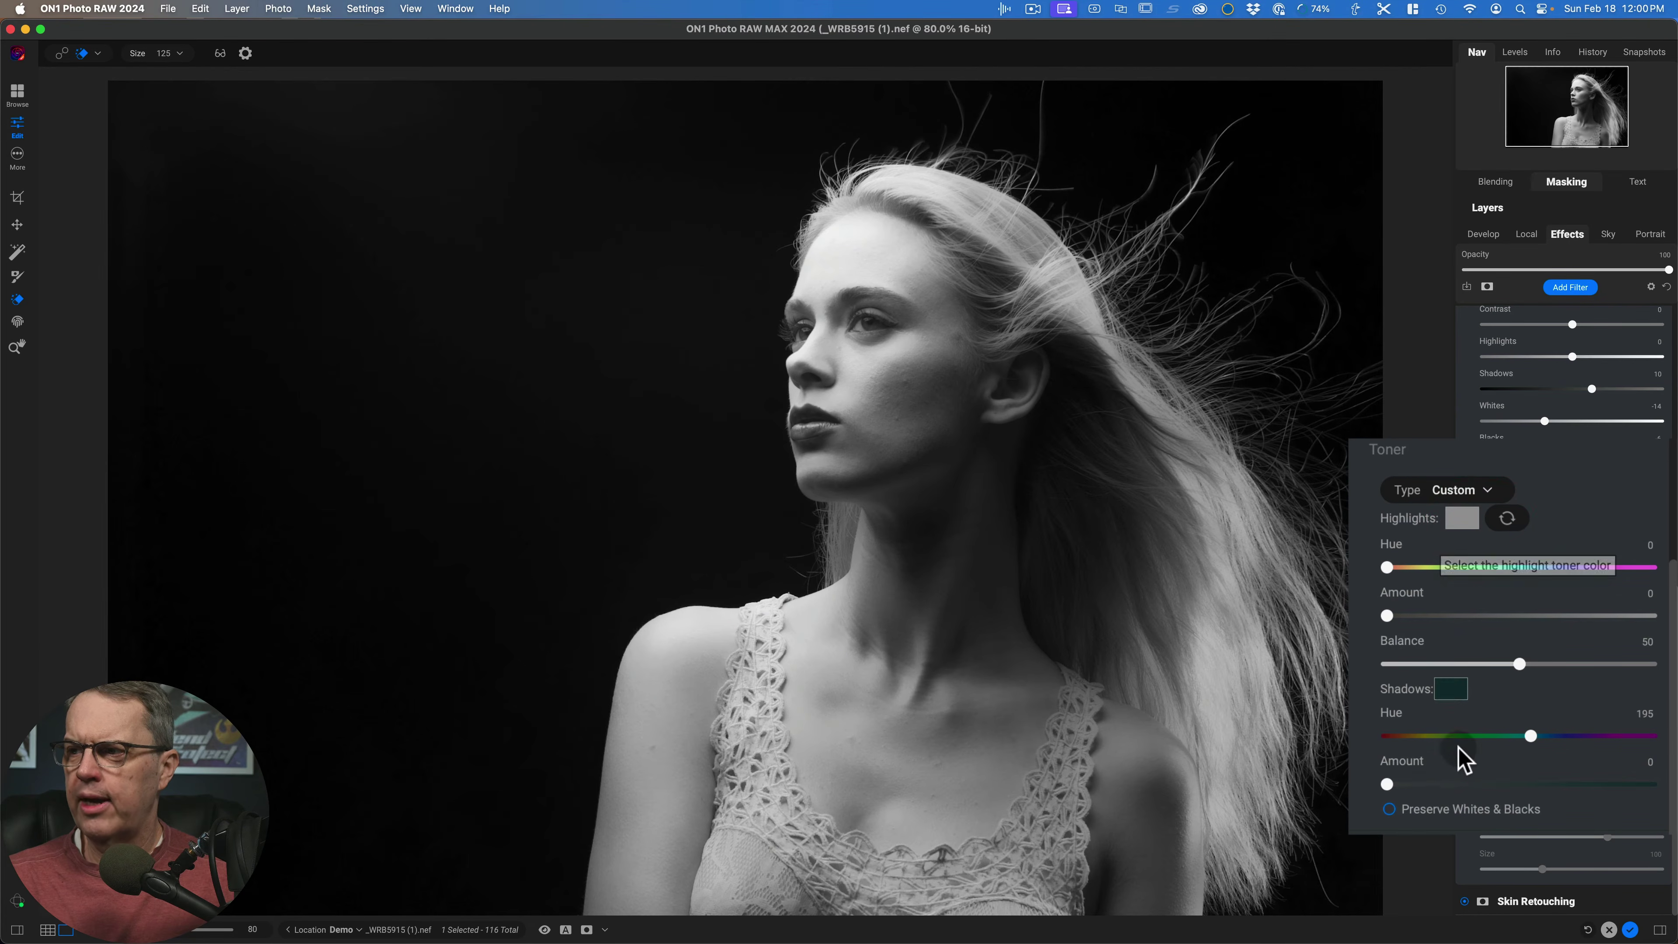
click(1510, 524)
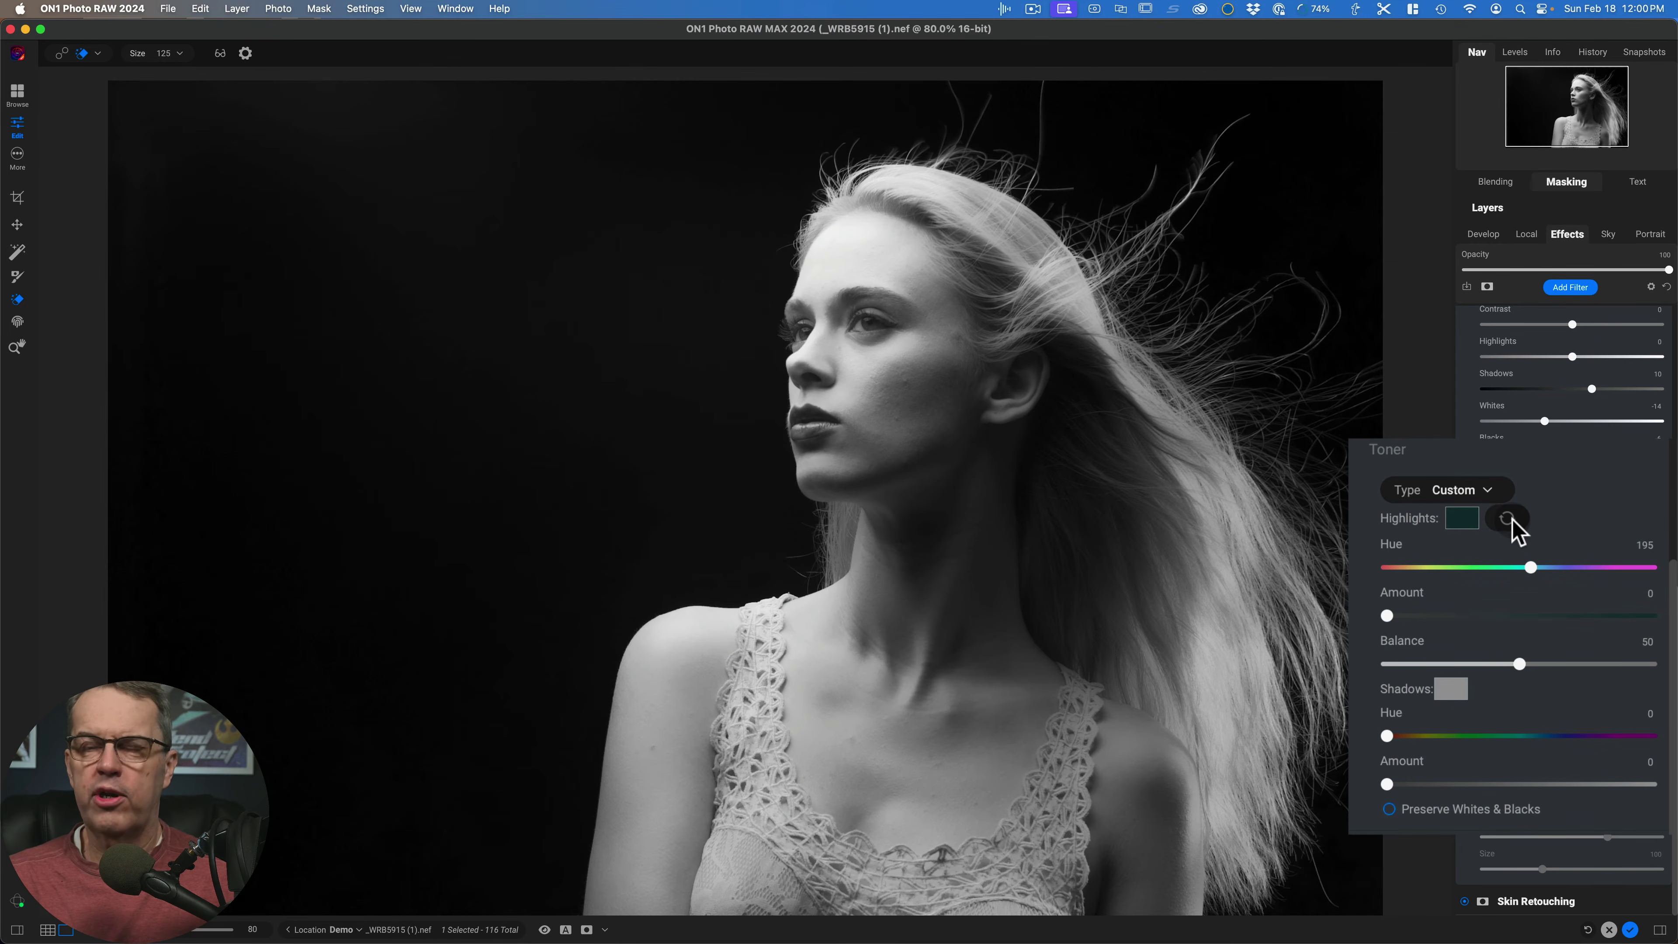
click(1508, 522)
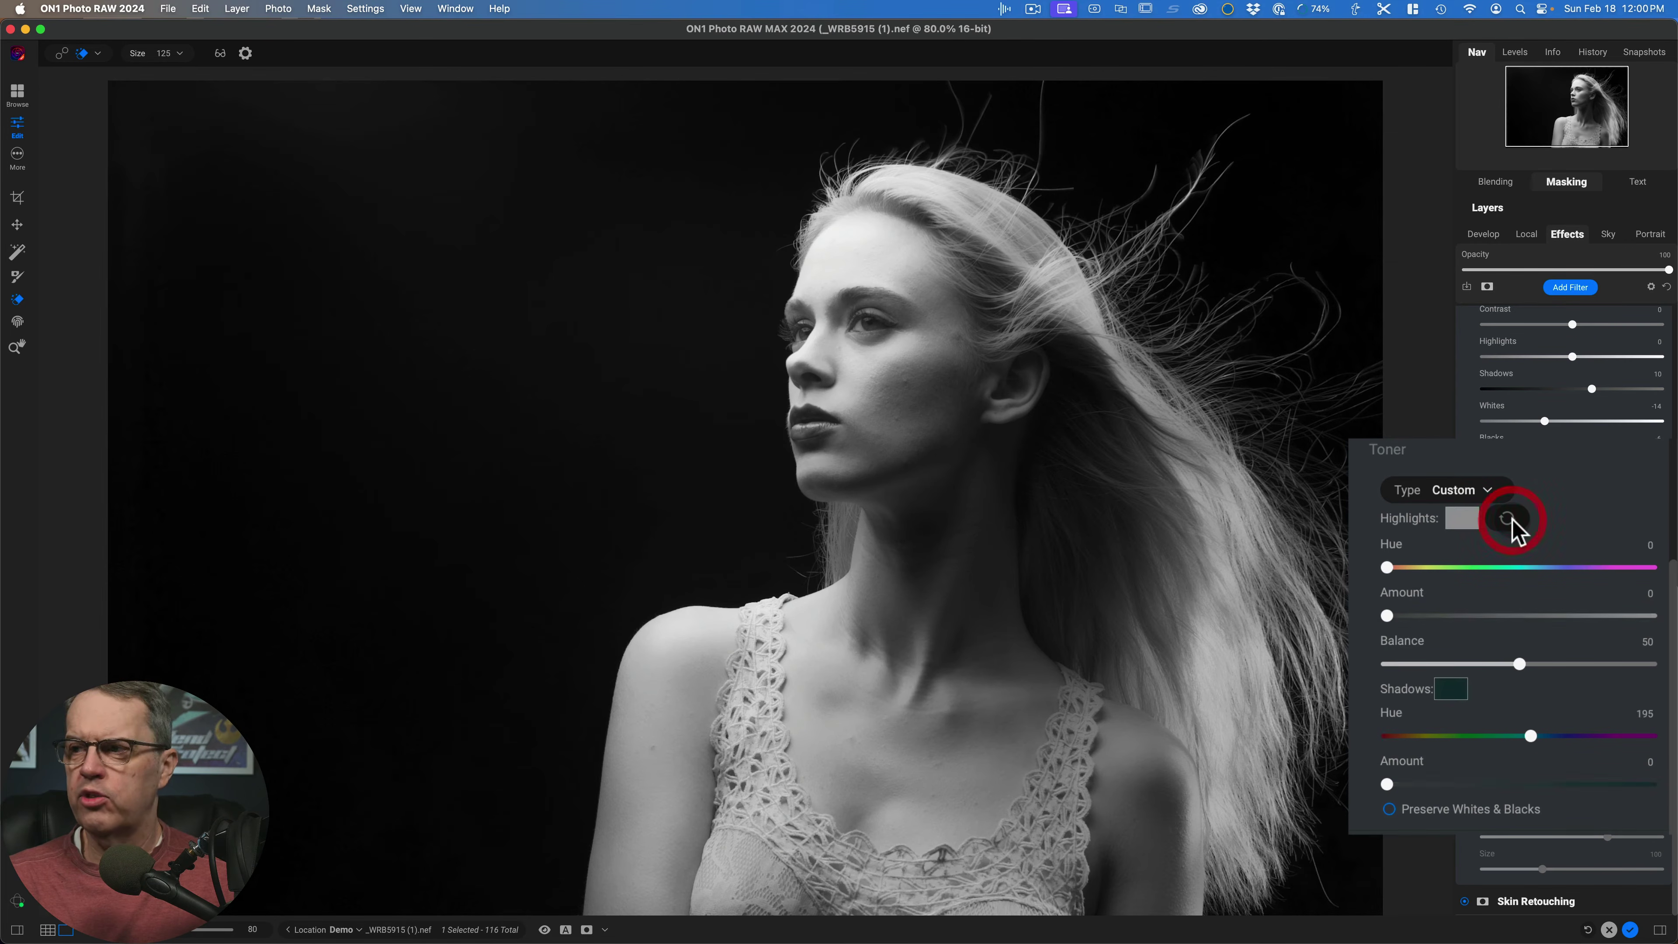
click(1509, 532)
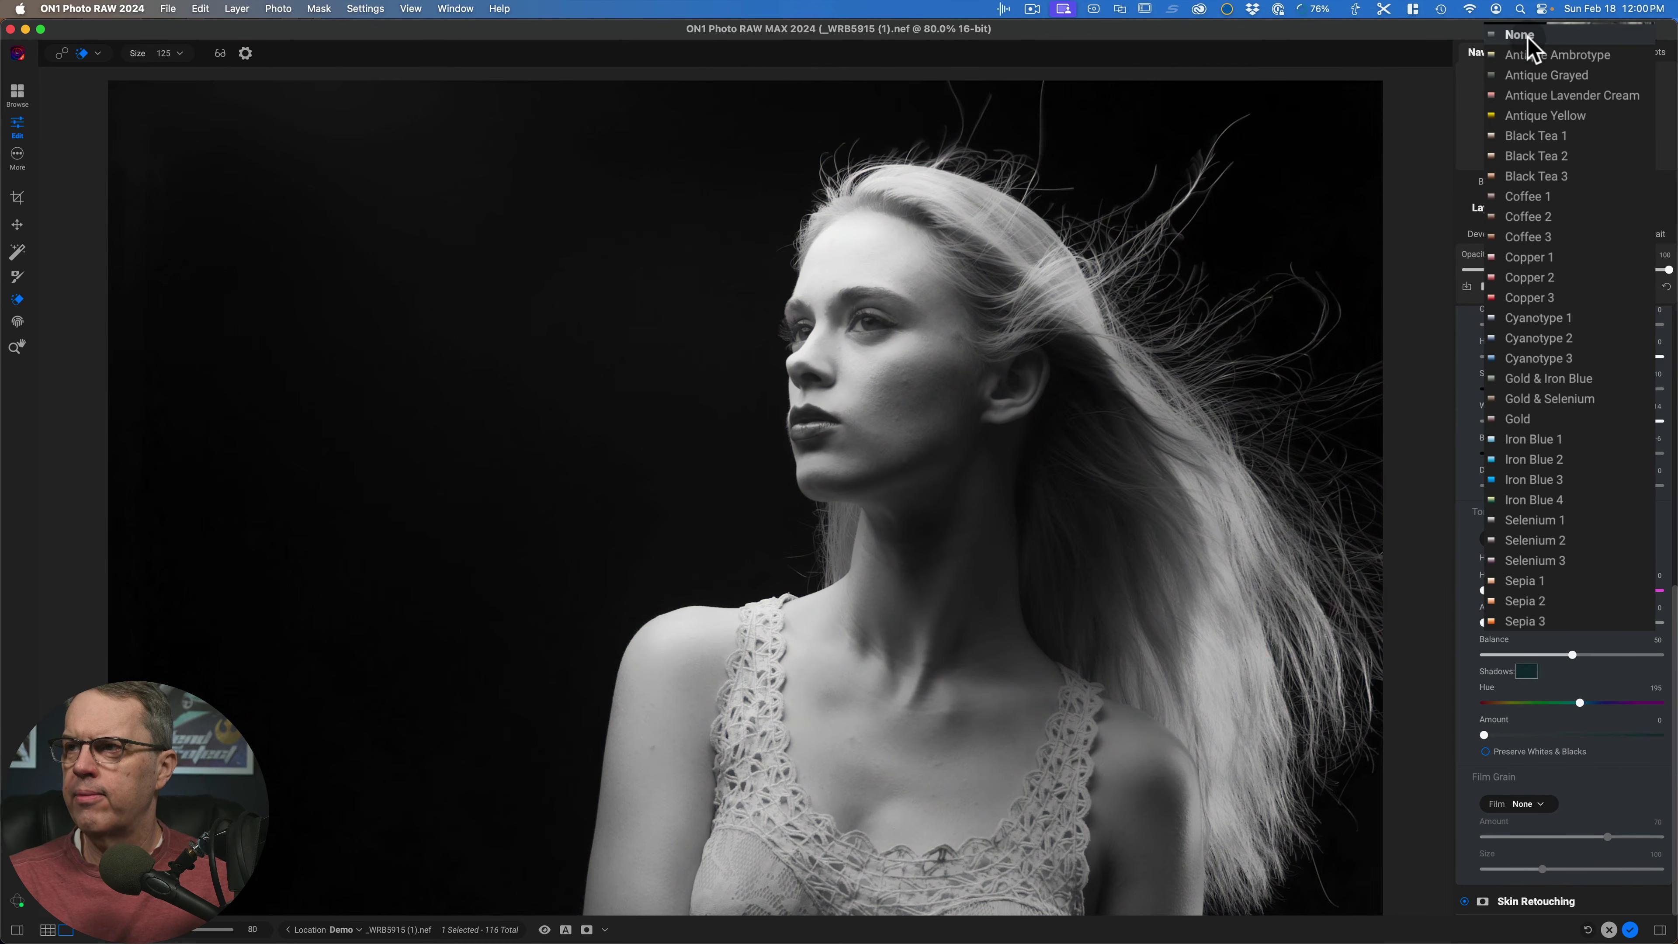
click(1528, 39)
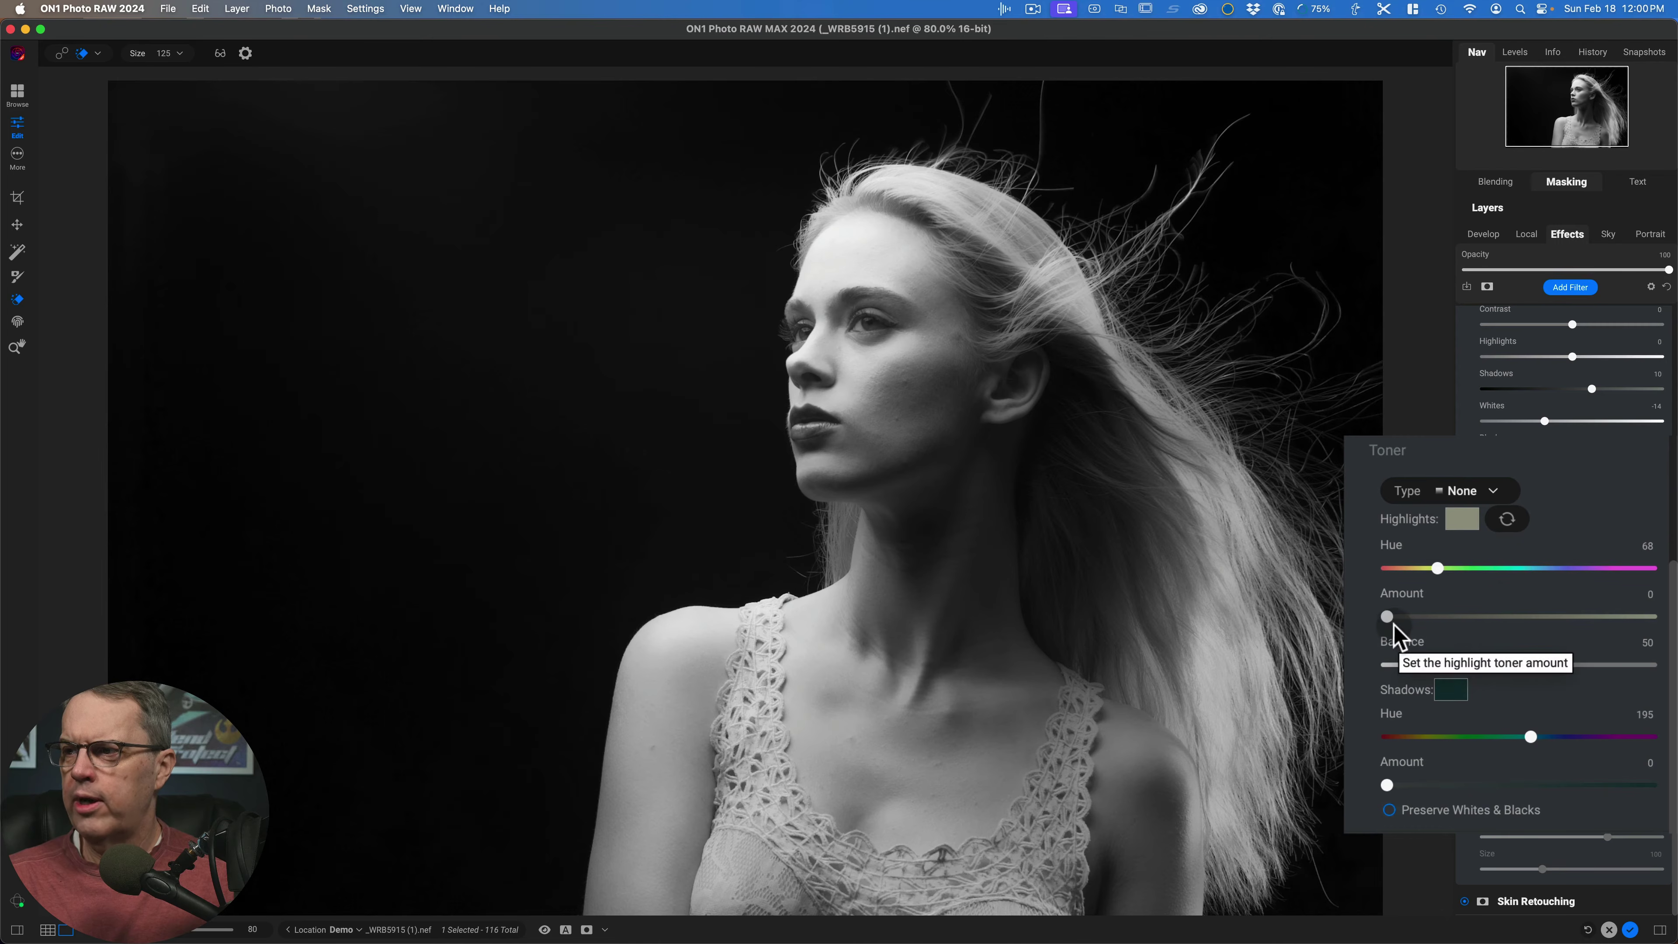
Try a highlight toner of hue 298 at amount 58, and settle on hue 72 at amount 13.
drag(1390, 623, 1538, 623)
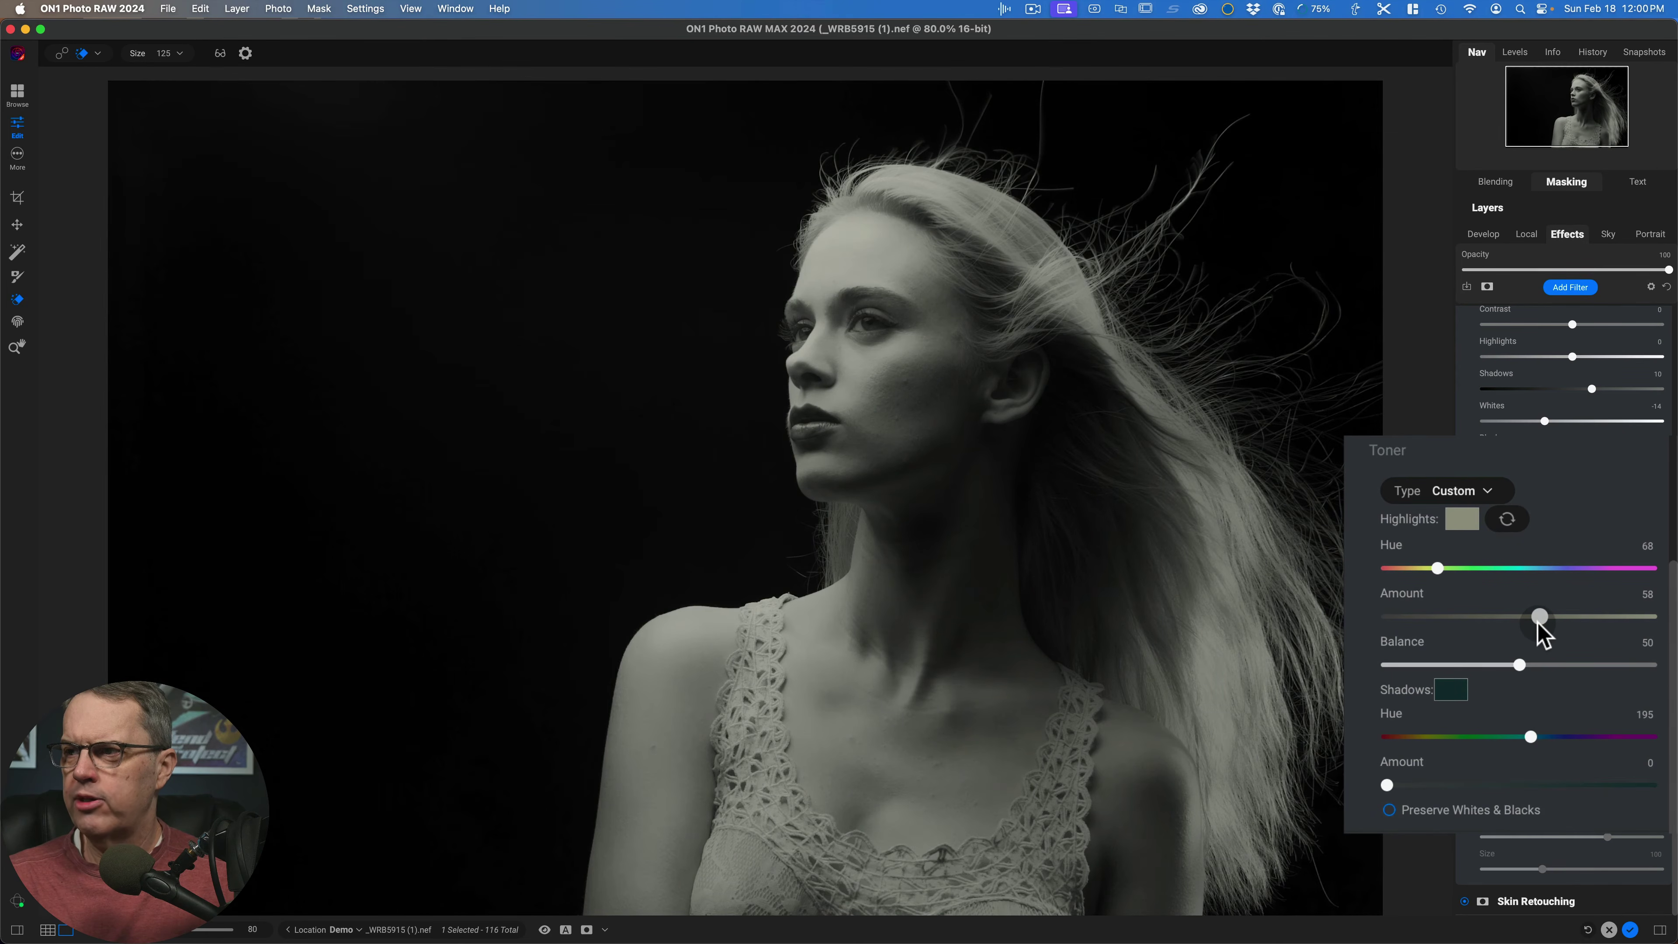
click(1441, 568)
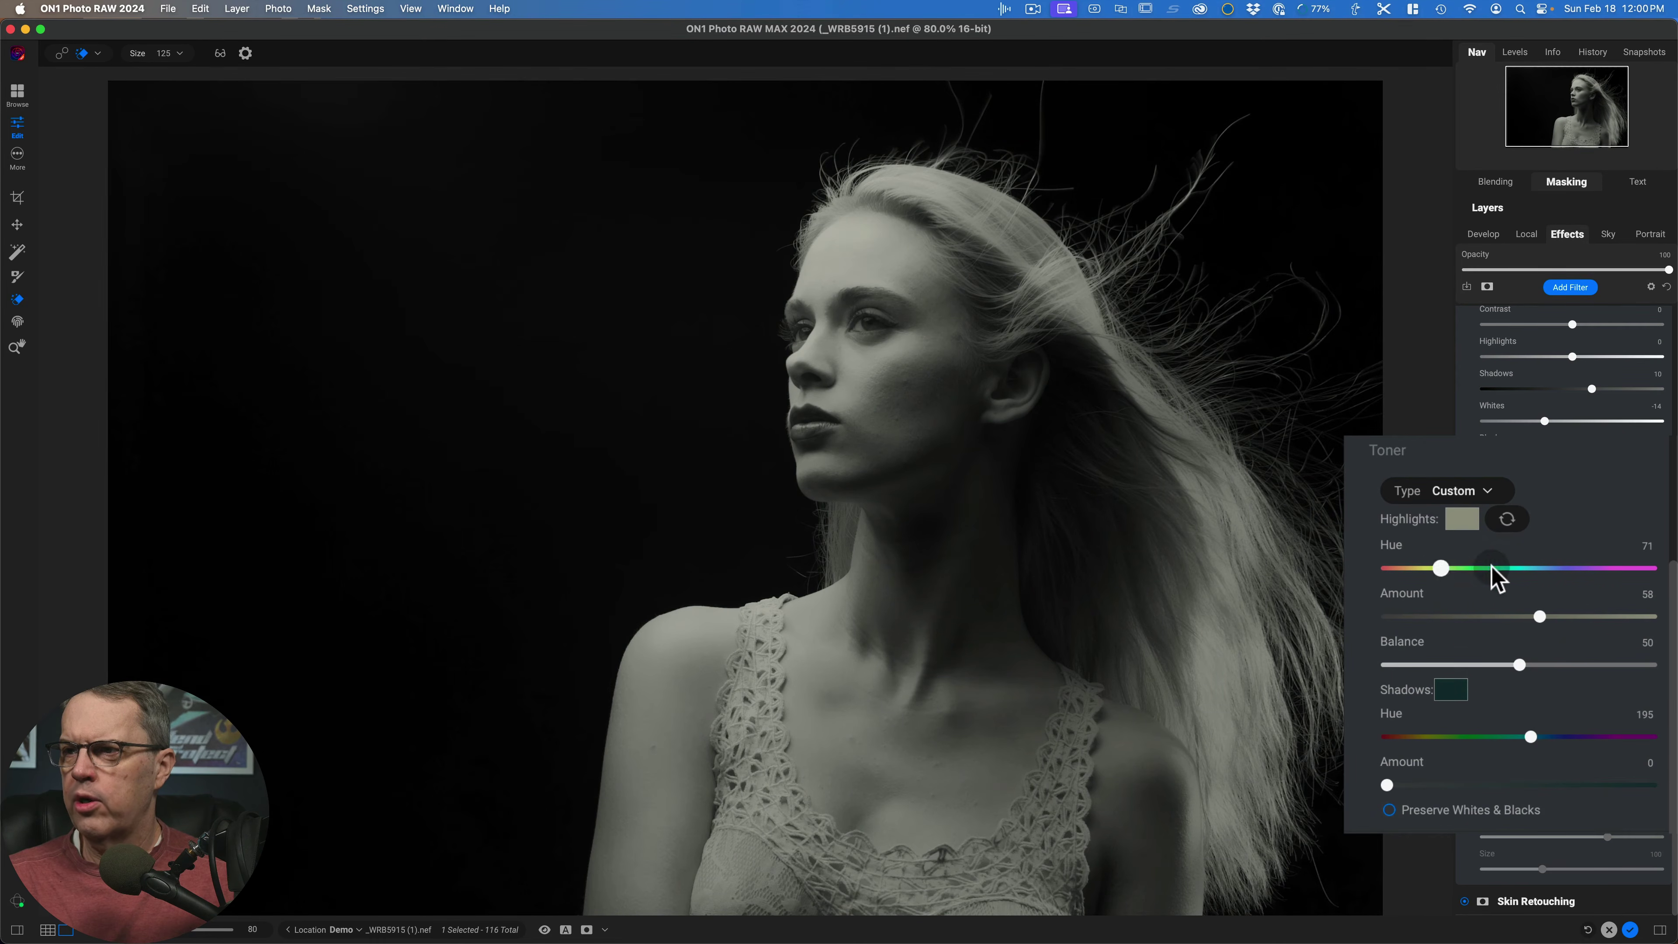
drag(1492, 569, 1606, 569)
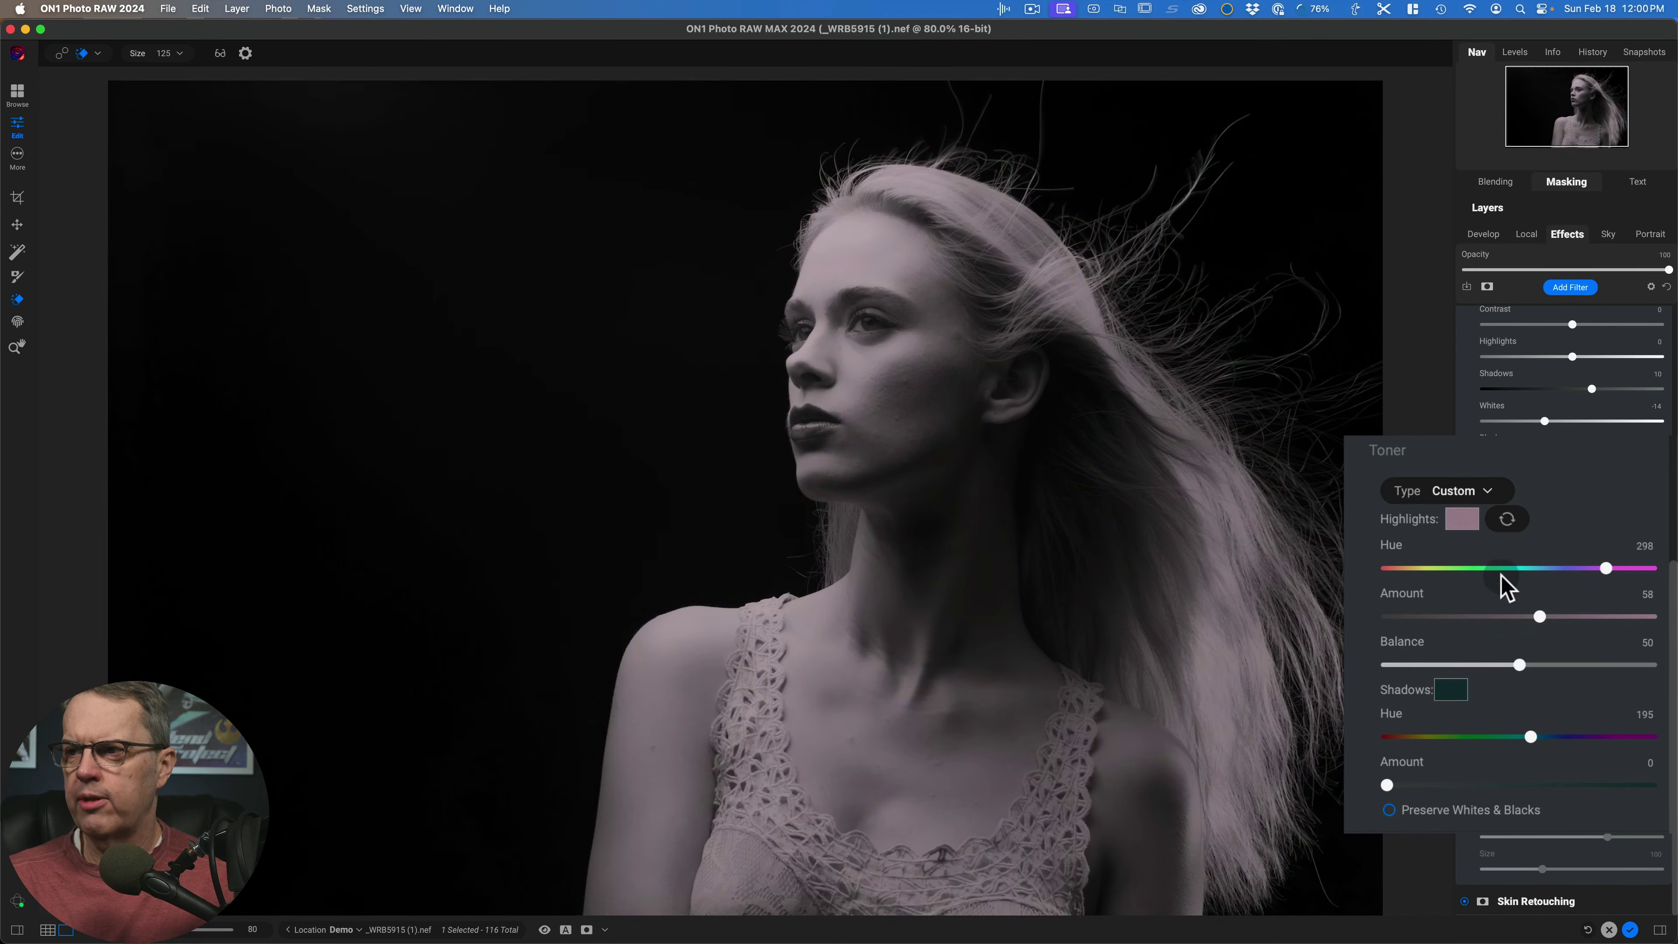
click(1448, 568)
drag(1540, 616, 1438, 618)
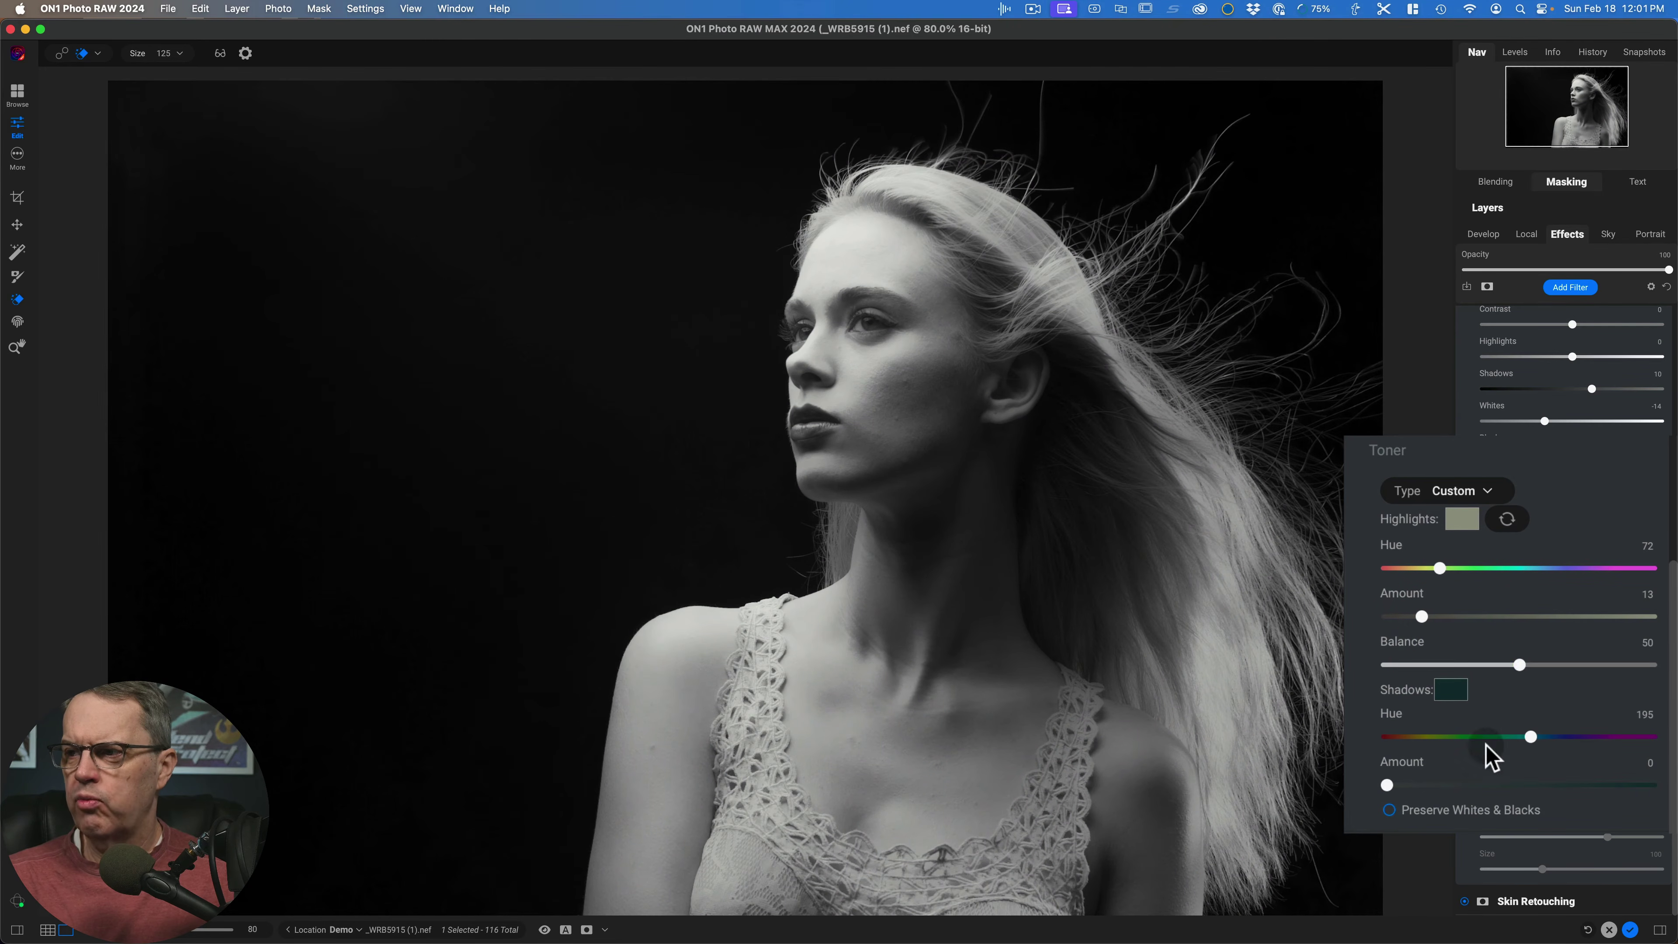
Set the shadow toner amount to 20 and the toner balance to 73, and compare the look with the highlight and shadow colors swapped.
drag(1388, 786, 1441, 786)
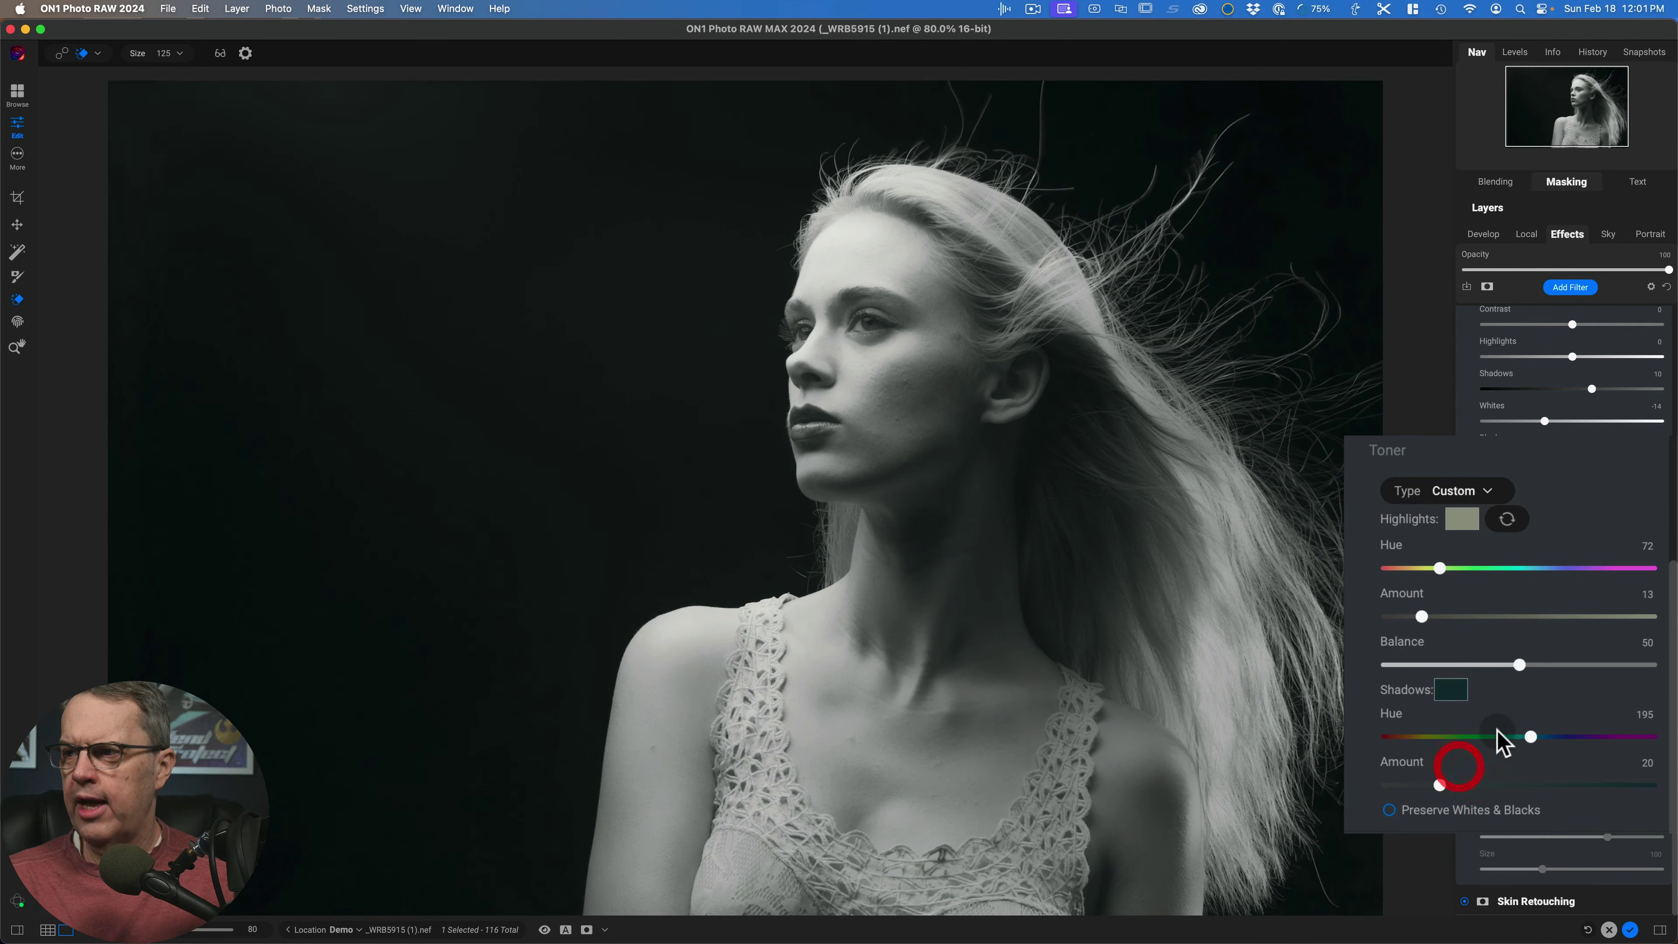
drag(1519, 664, 1578, 664)
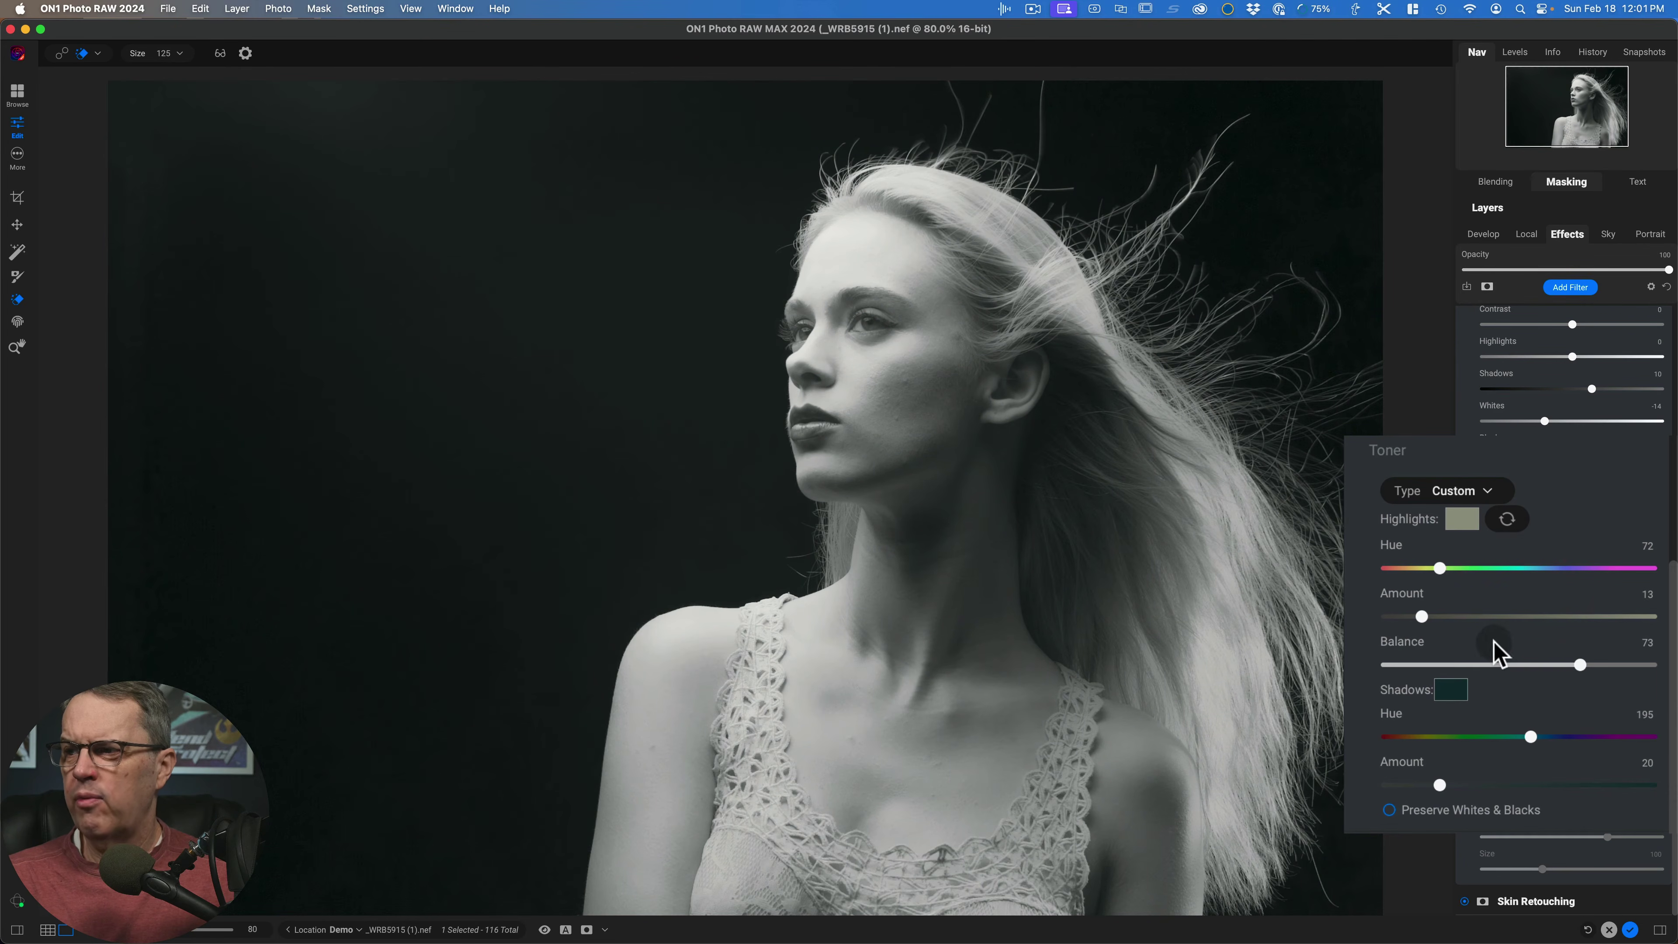
click(1506, 521)
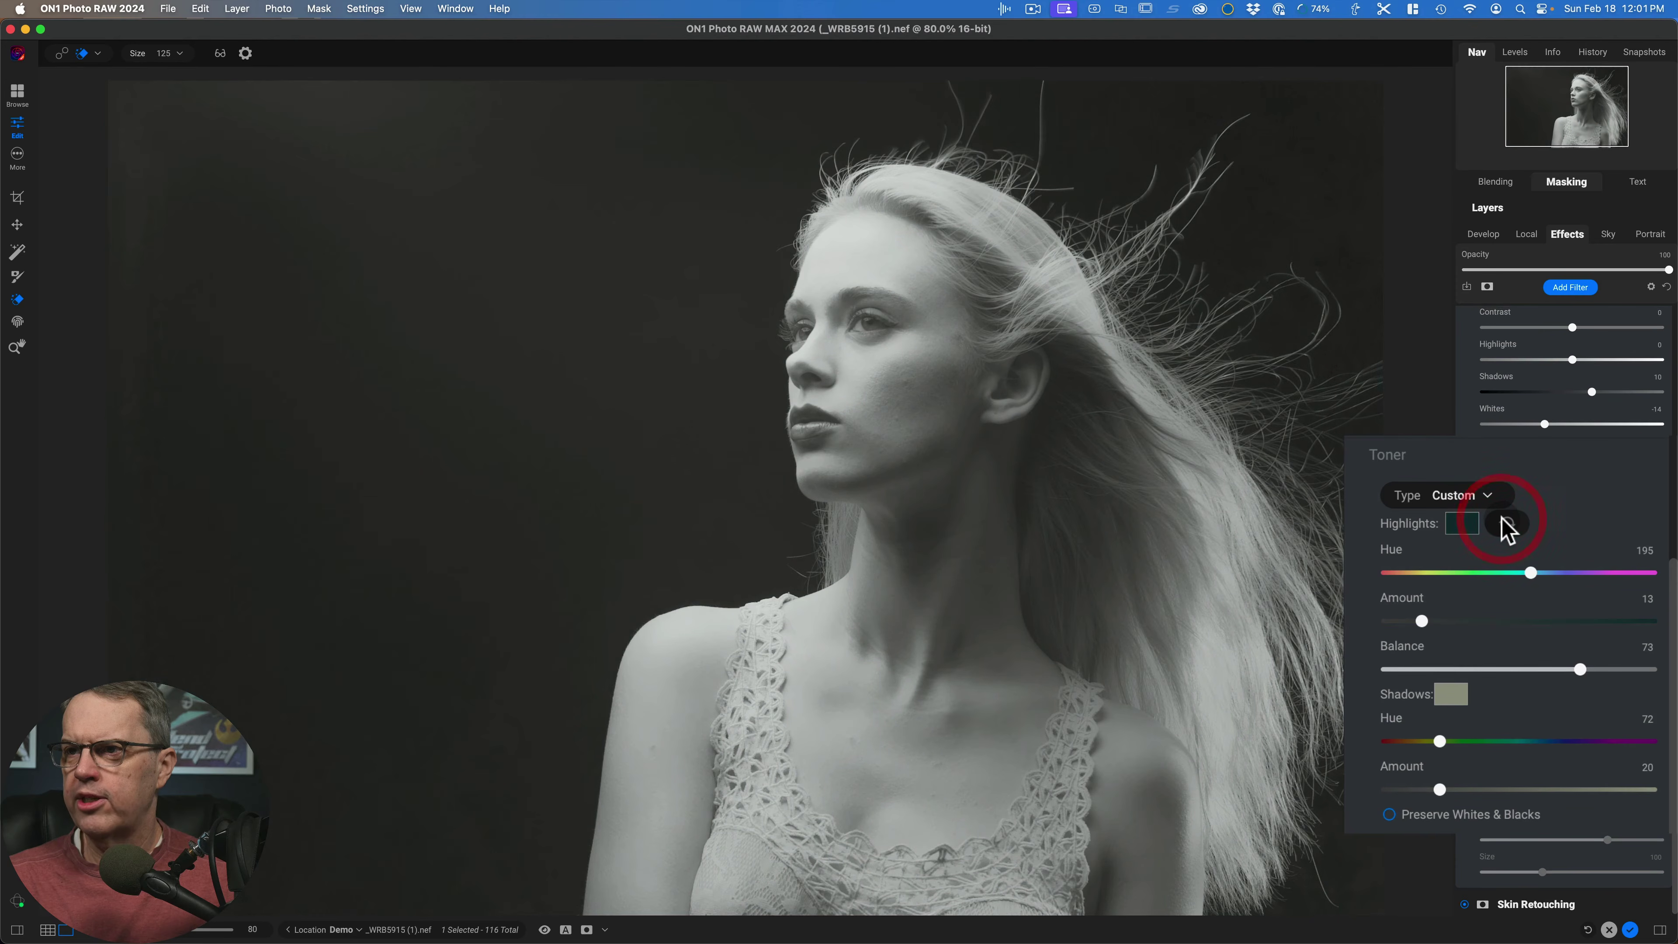
click(1506, 524)
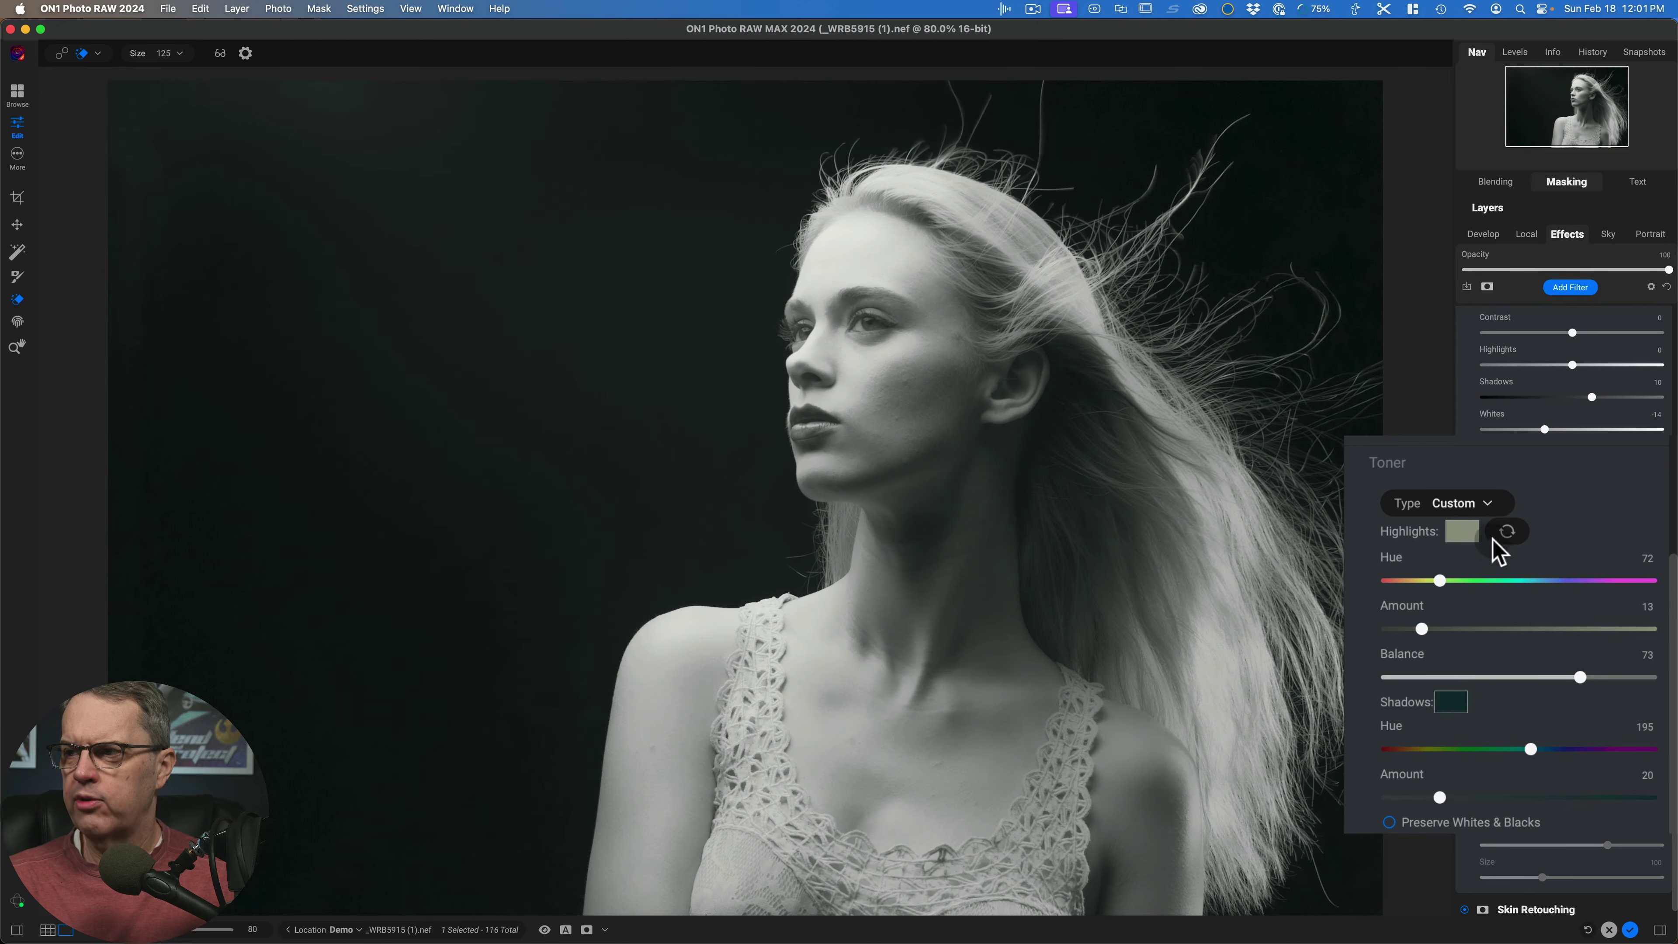
click(1507, 532)
click(1506, 533)
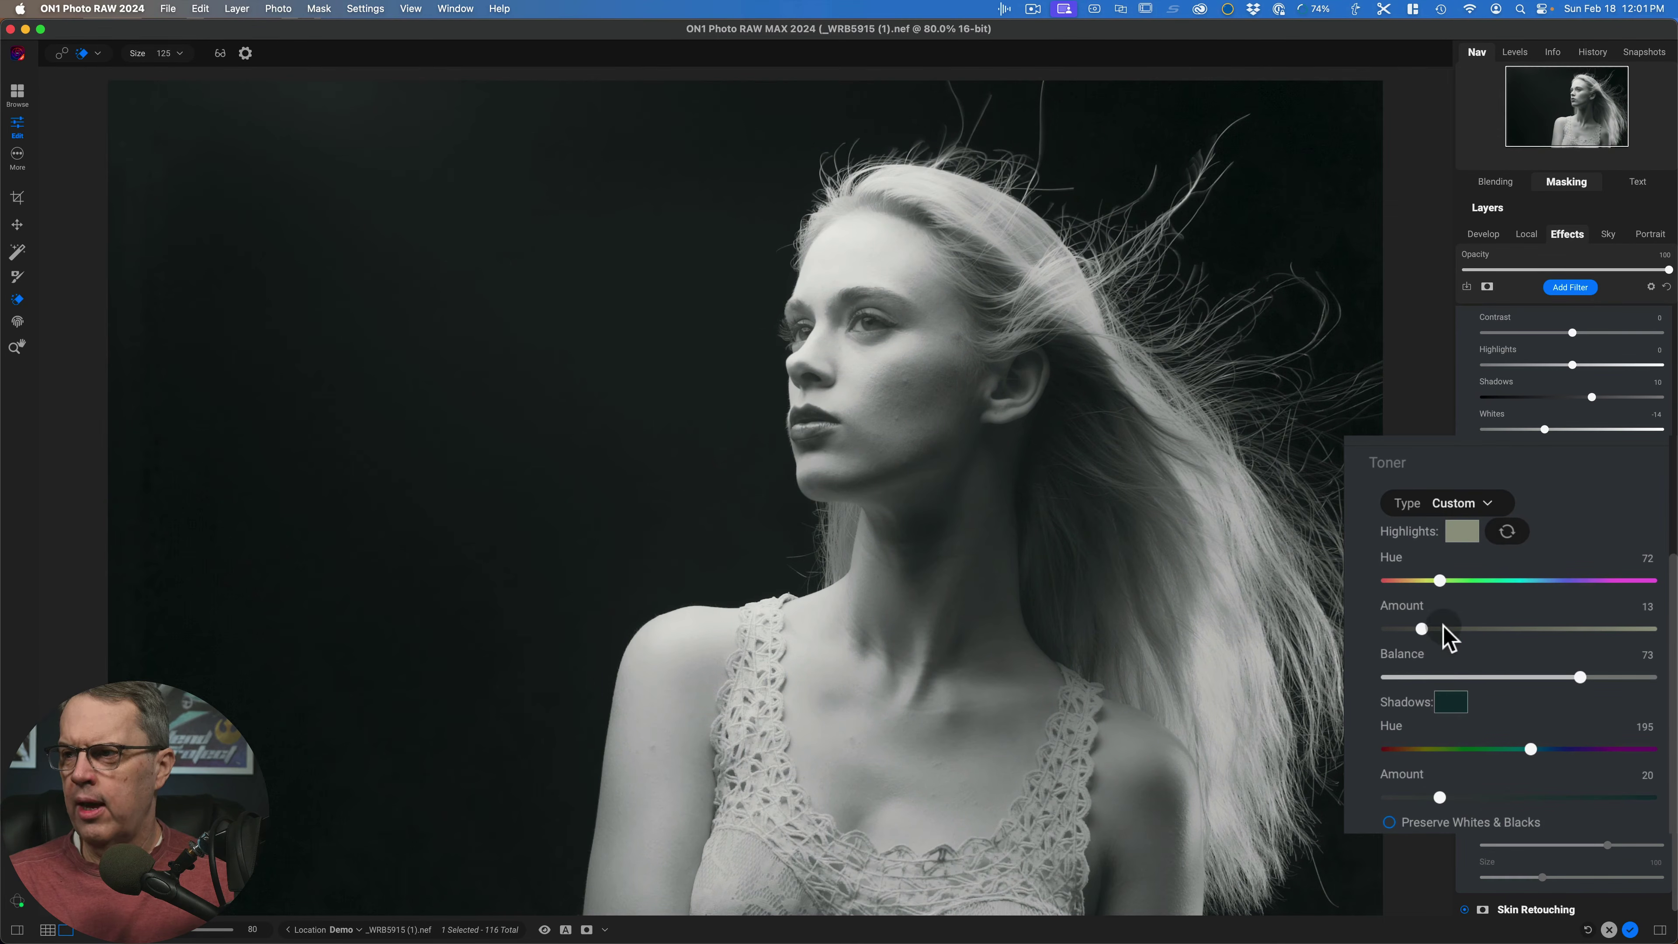
Set the highlight and shadow toner amounts to 0 and enable Preserve Whites & Blacks.
drag(1424, 630, 1367, 629)
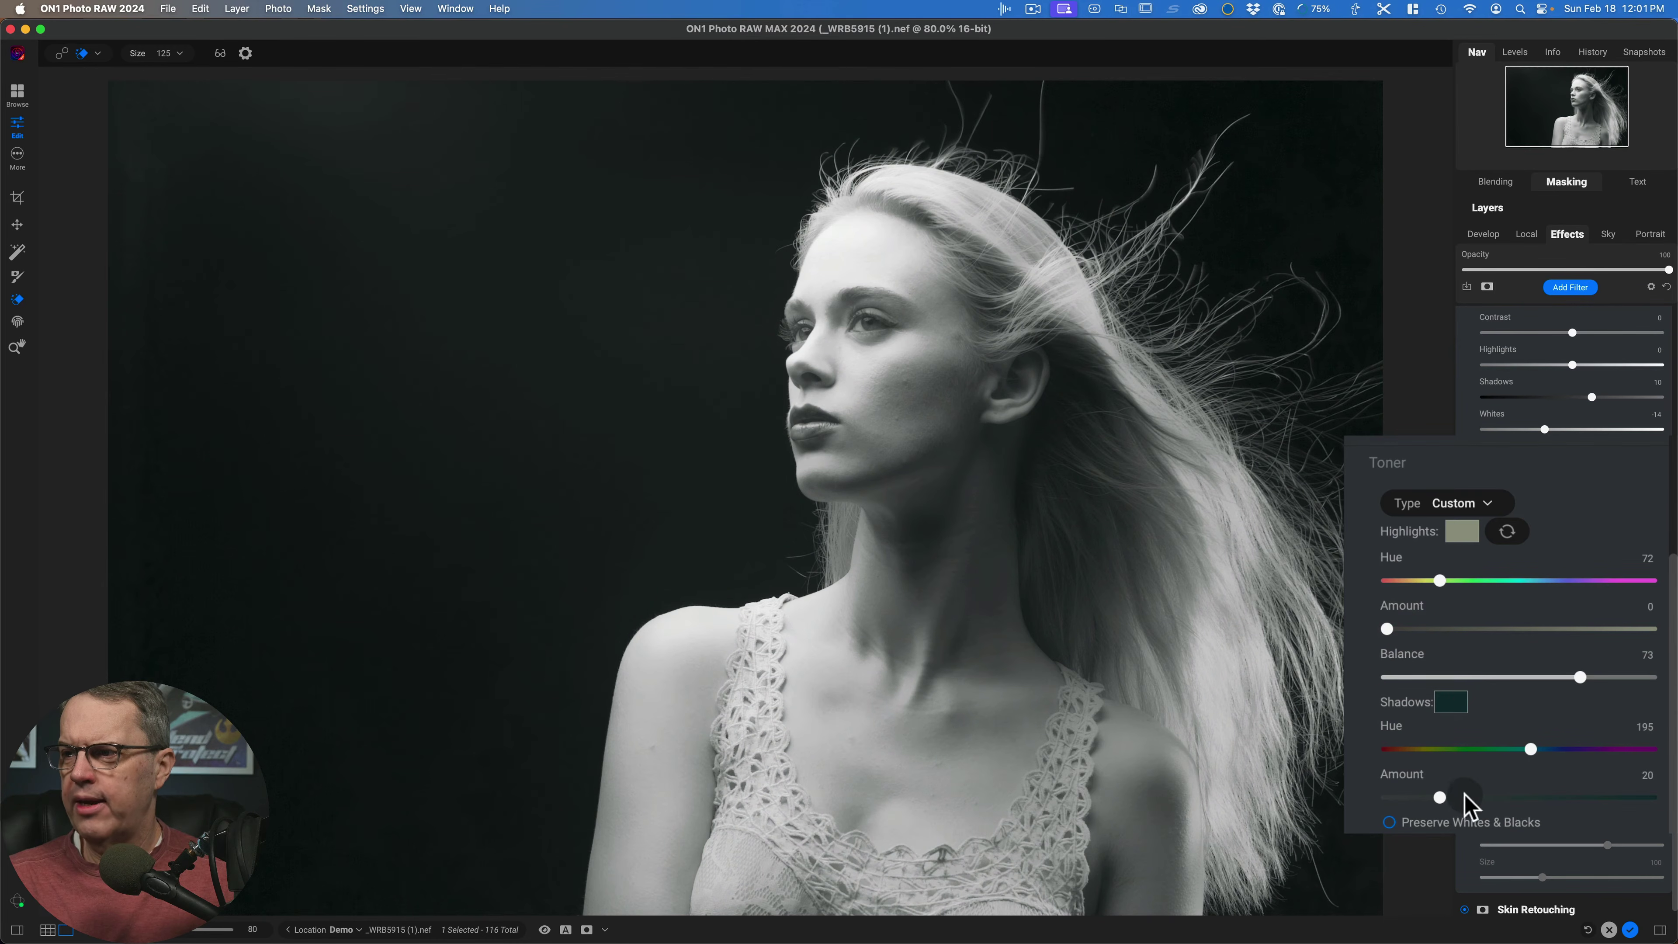
drag(1440, 798, 1361, 801)
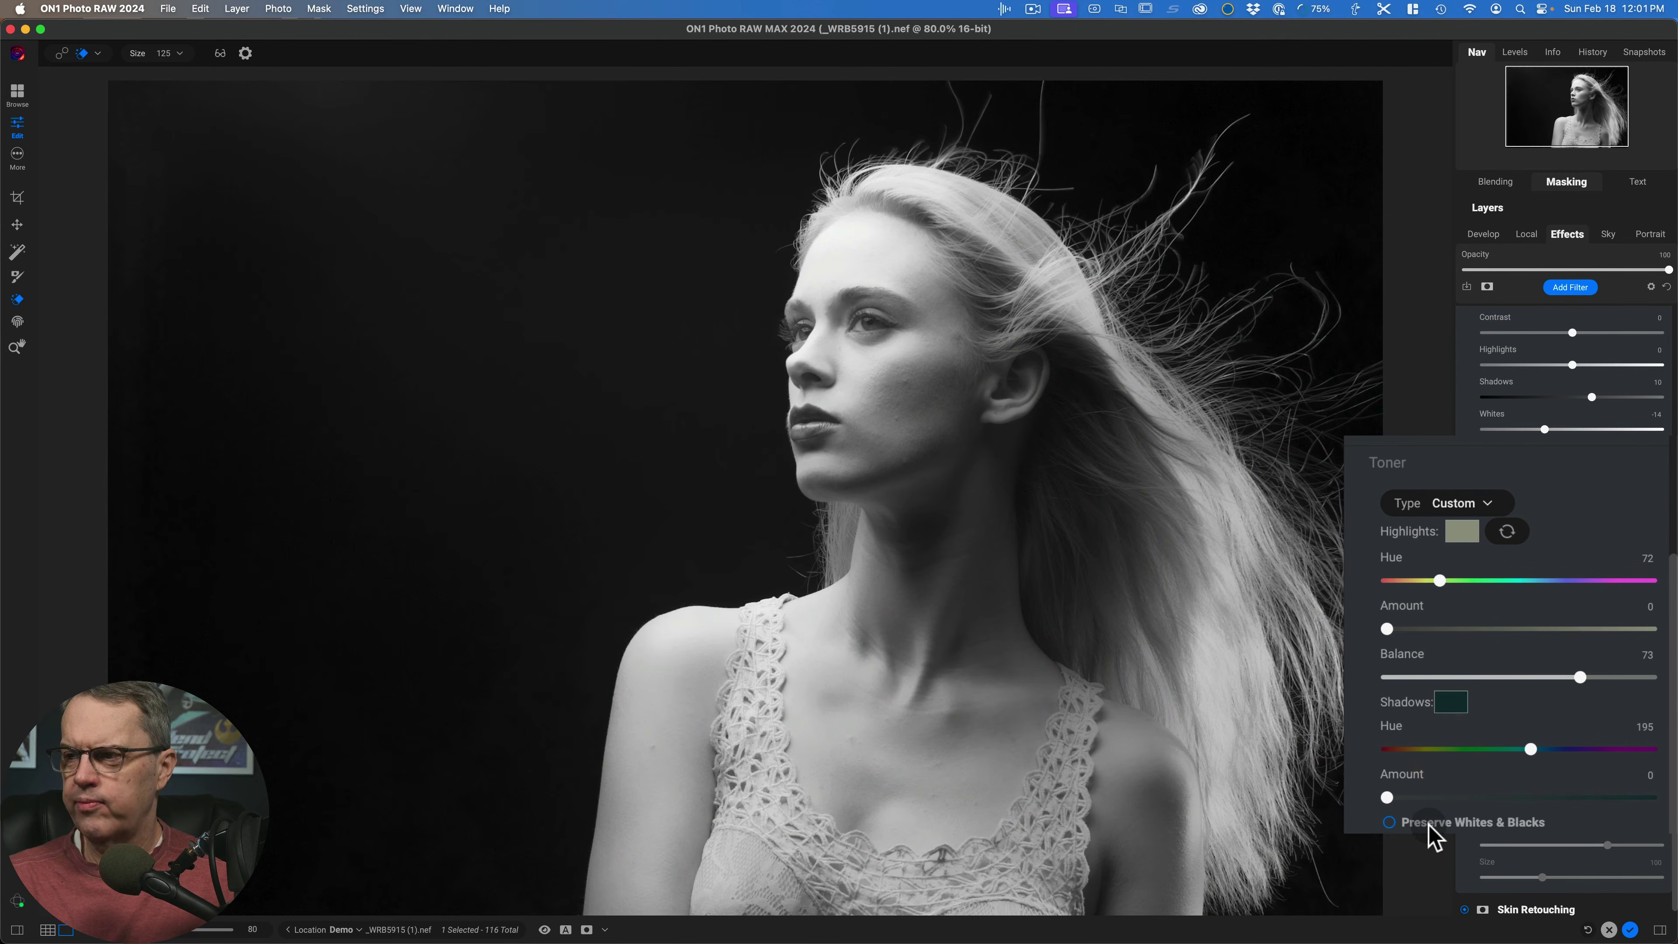
click(1390, 823)
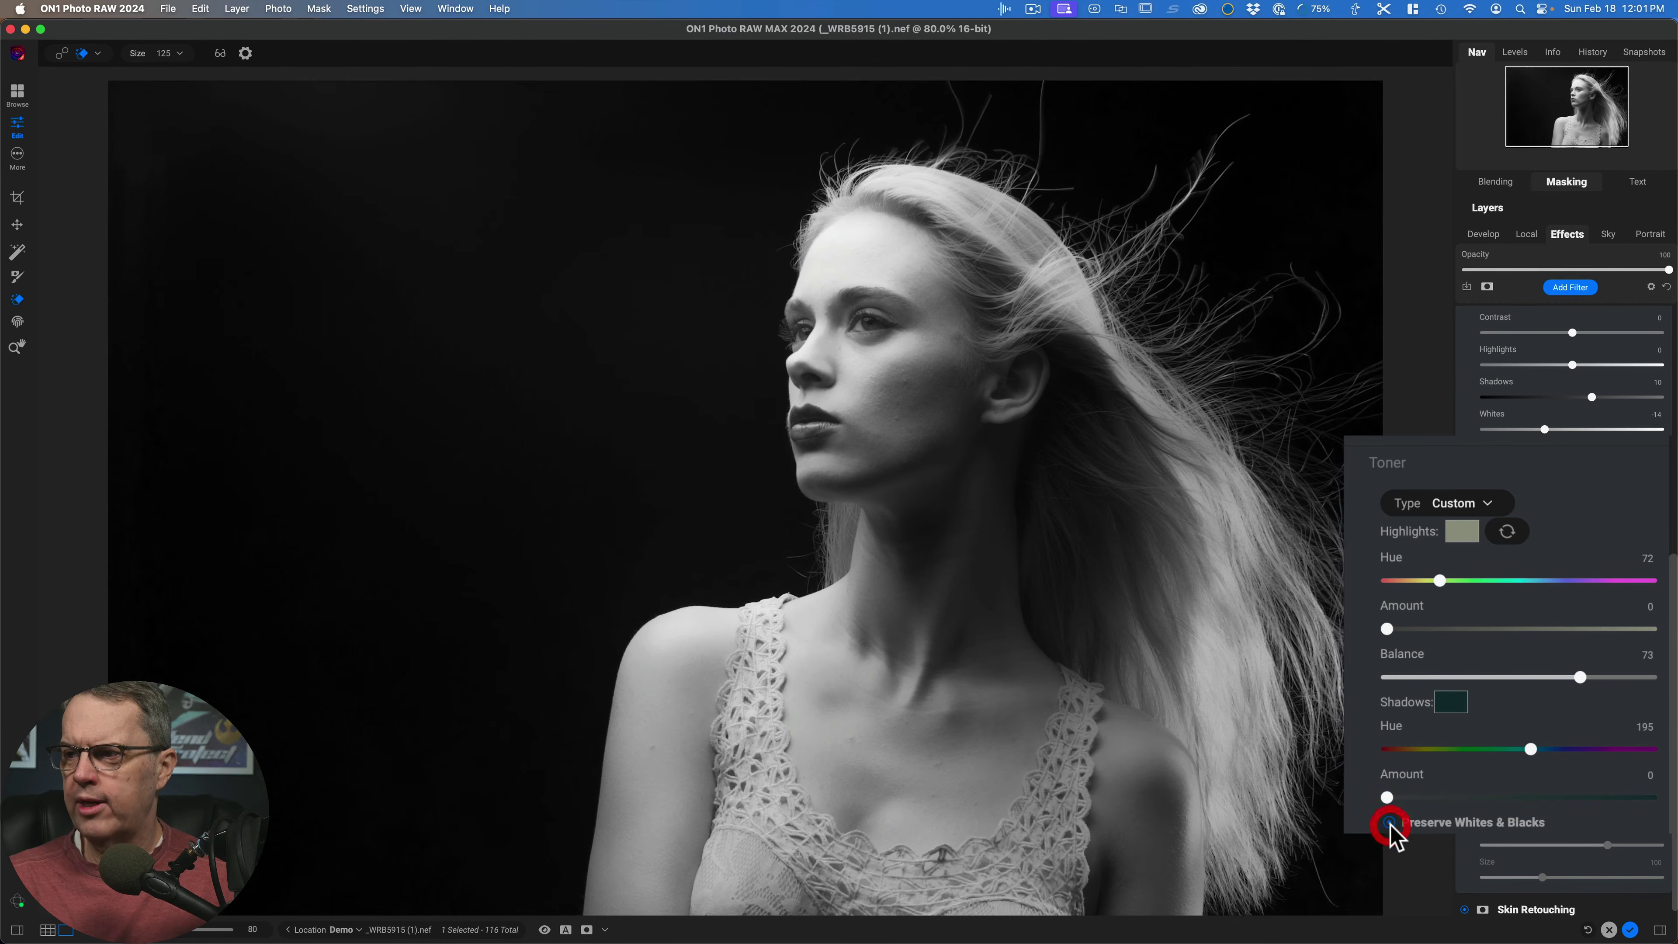
Set the shadow toner amount to 92 and its hue to 65, and compare the toning with Preserve Whites & Blacks off and on.
mouse_move(1387, 798)
mouse_down()
mouse_move(1668, 805)
mouse_move(1630, 798)
mouse_up()
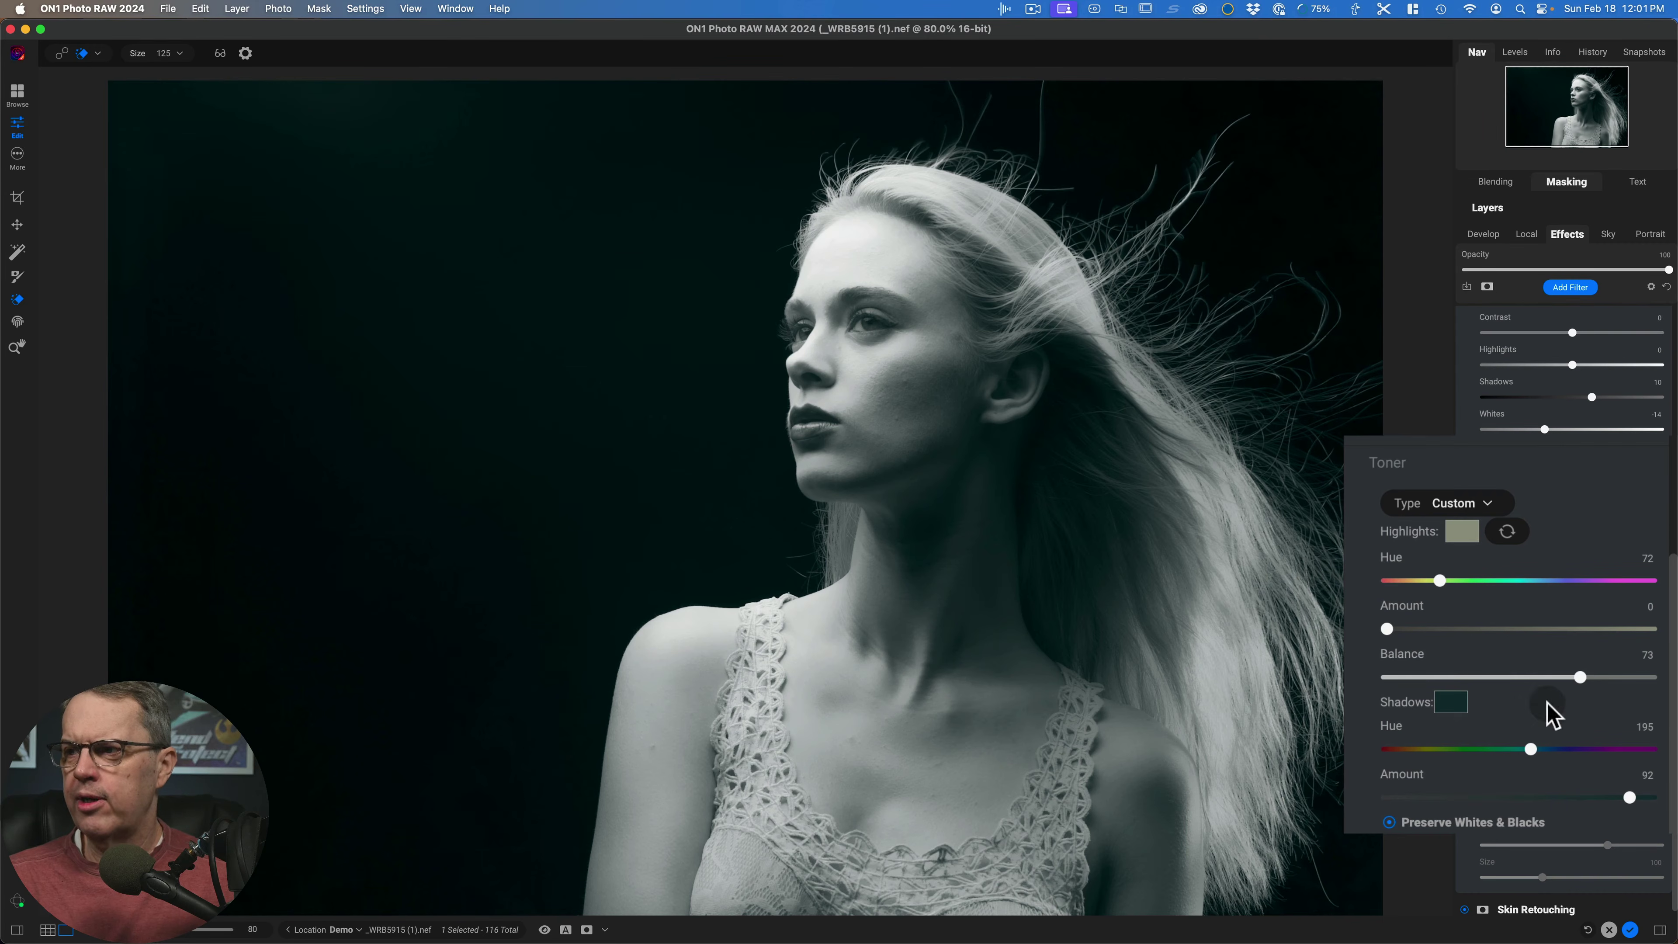
drag(1524, 748, 1434, 750)
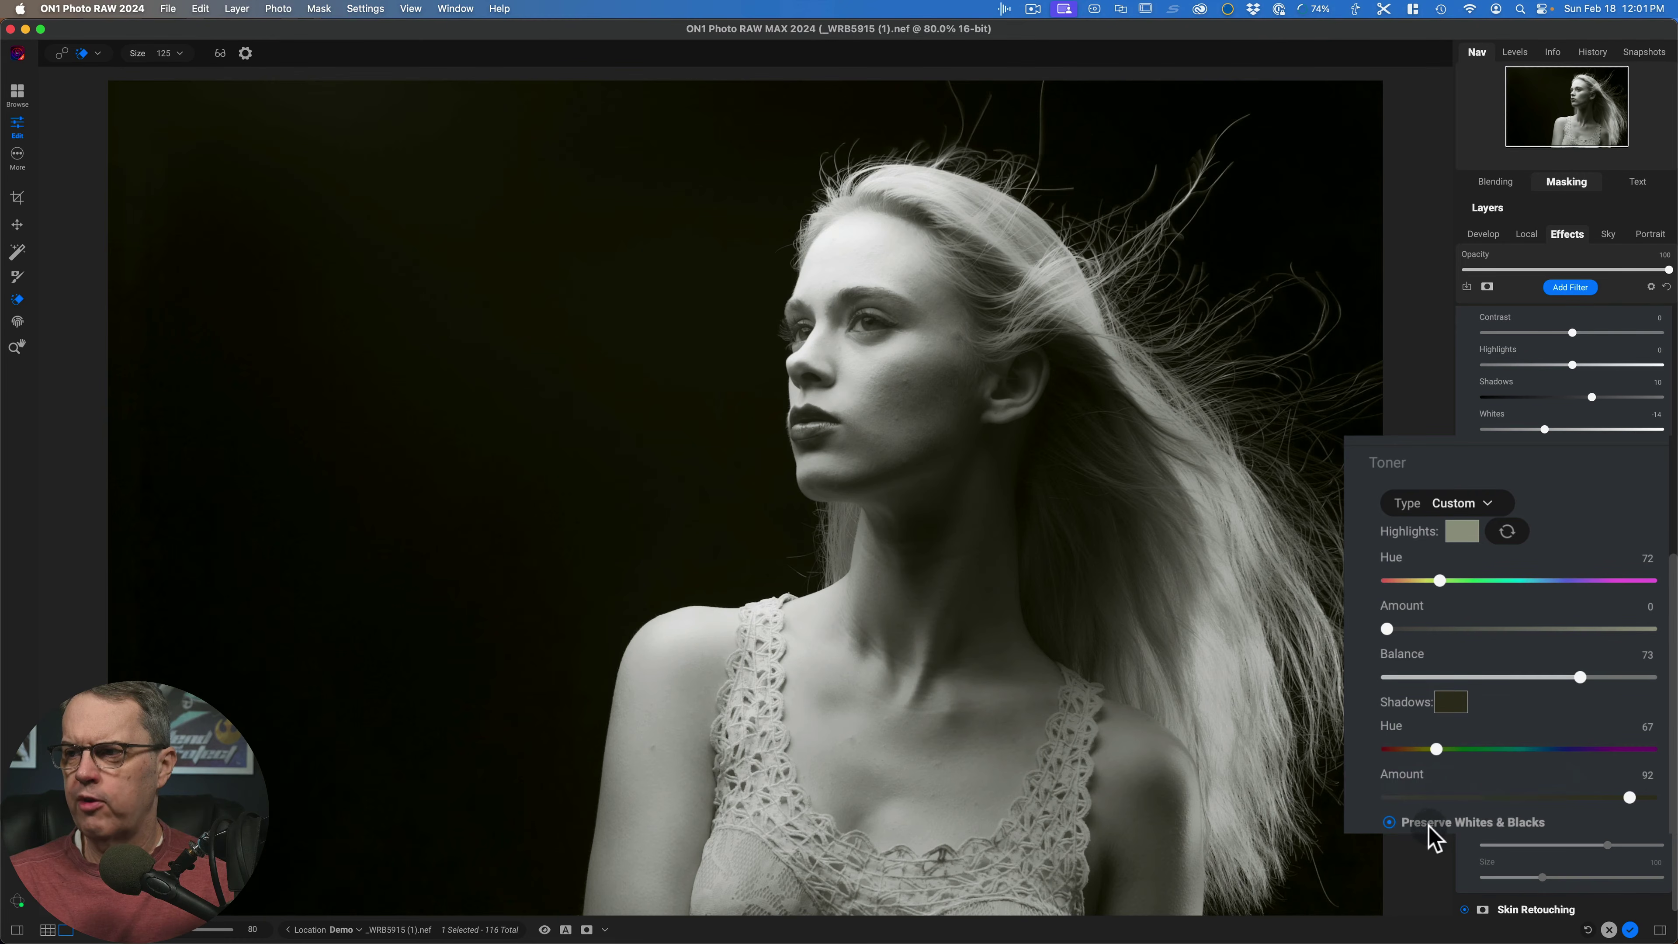
click(1390, 823)
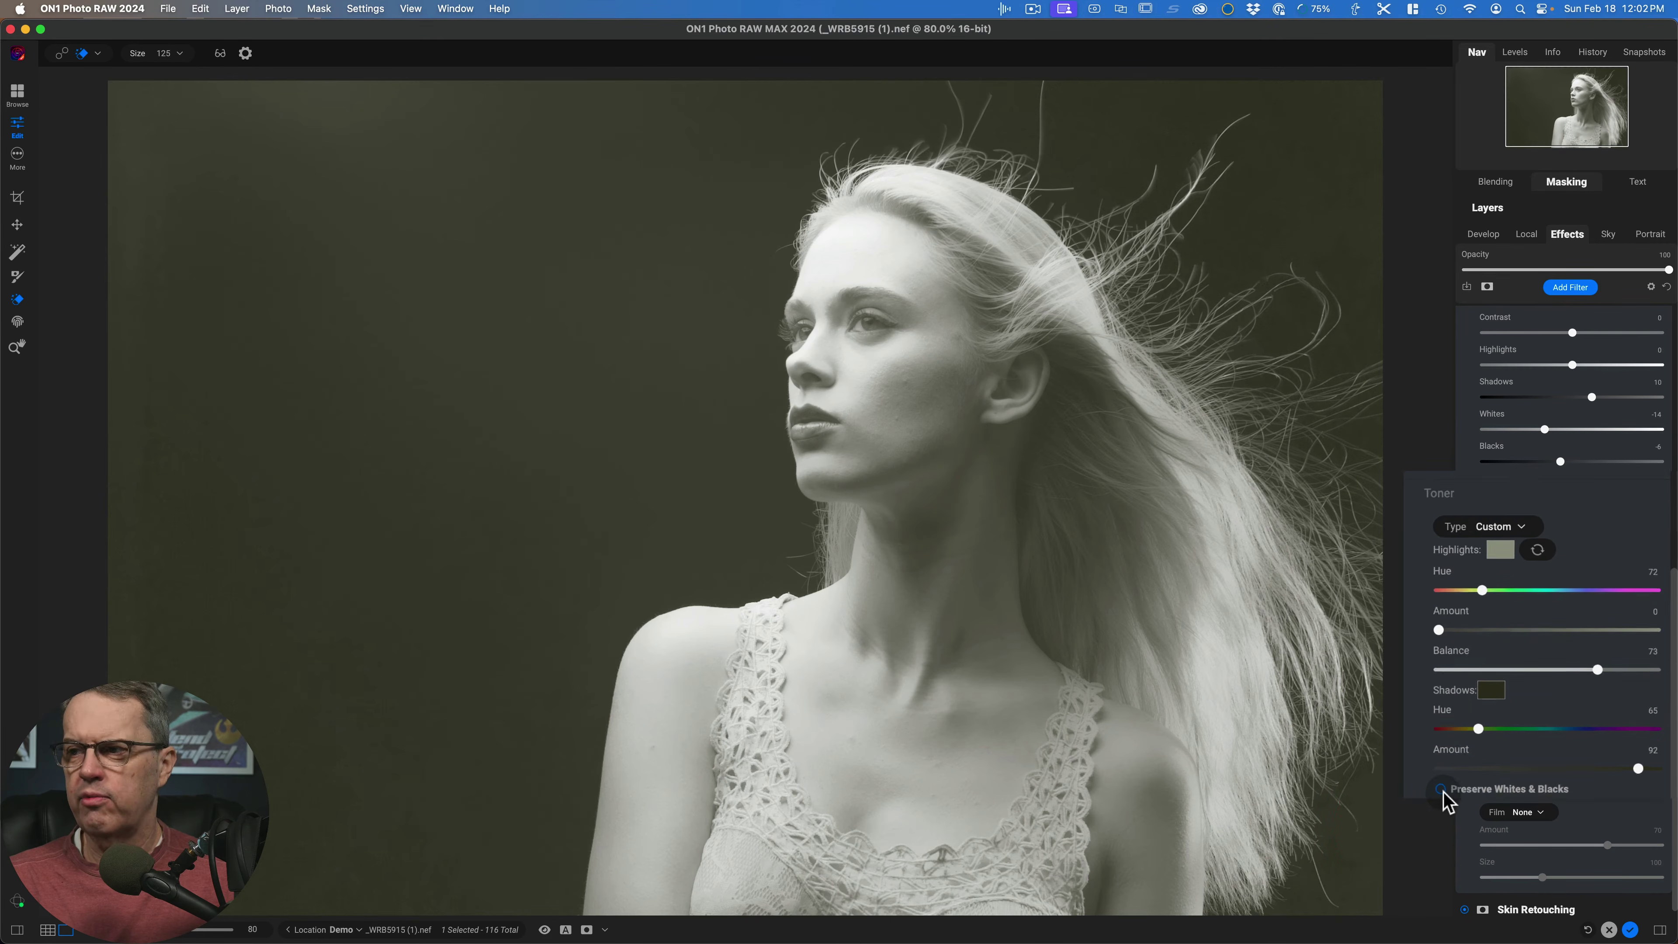
click(1485, 760)
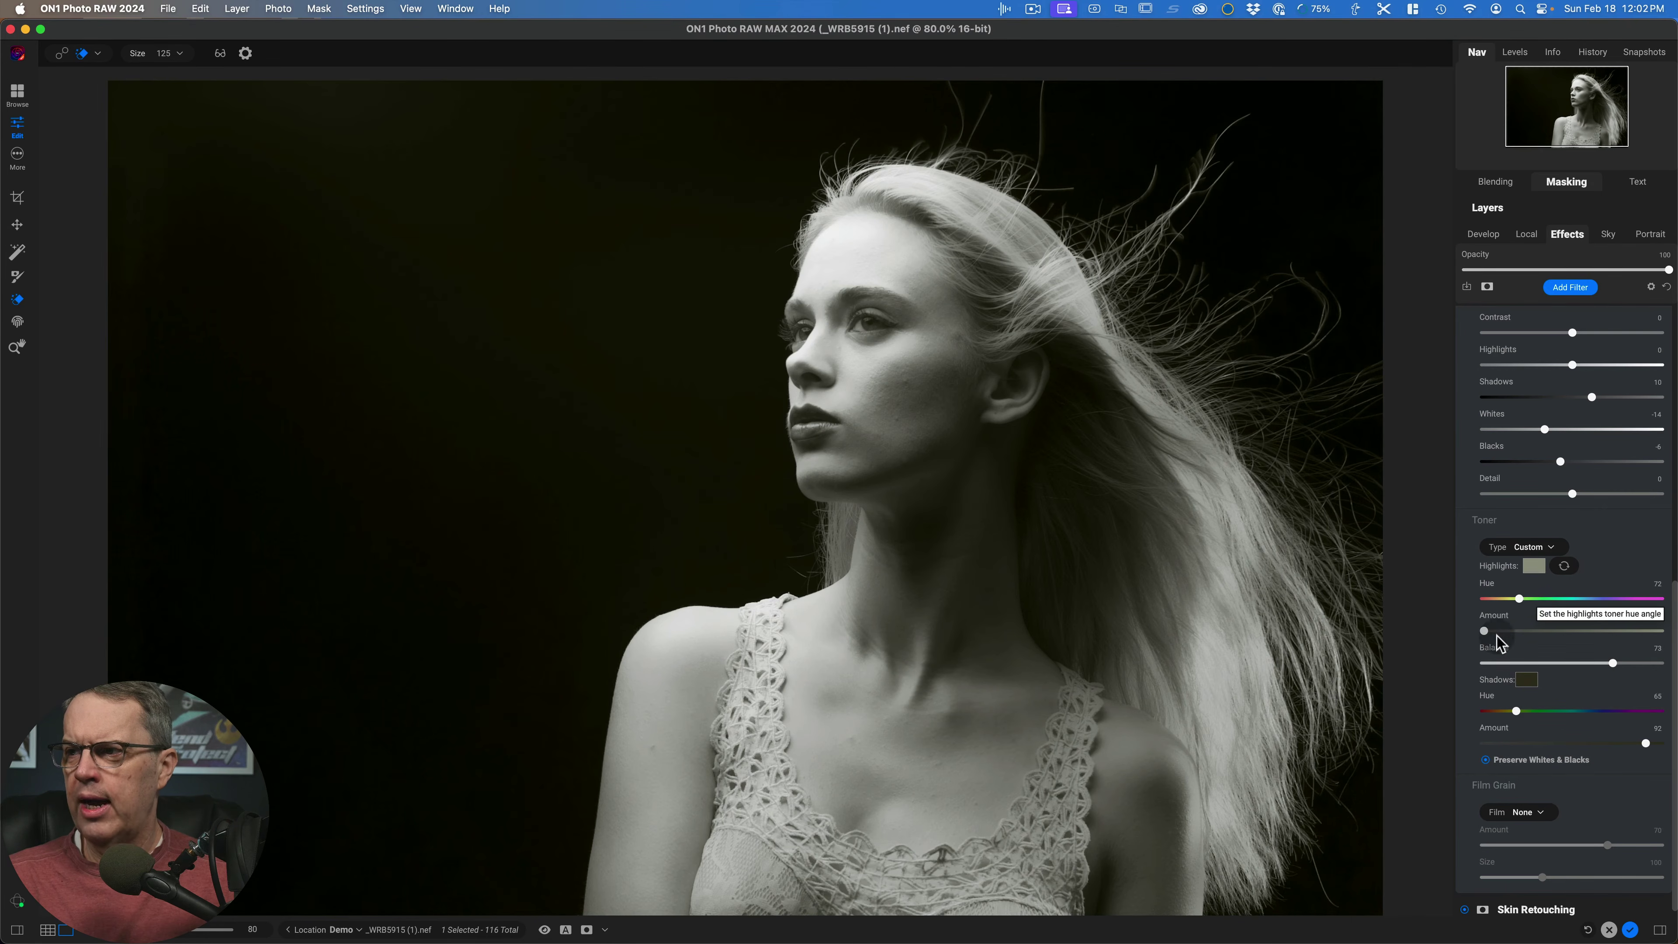
Browse the toner presets, previewing Black Tea 1, and reset the Toner type to None.
mouse_move(1485, 630)
mouse_down()
mouse_move(1602, 632)
mouse_move(1484, 632)
mouse_up()
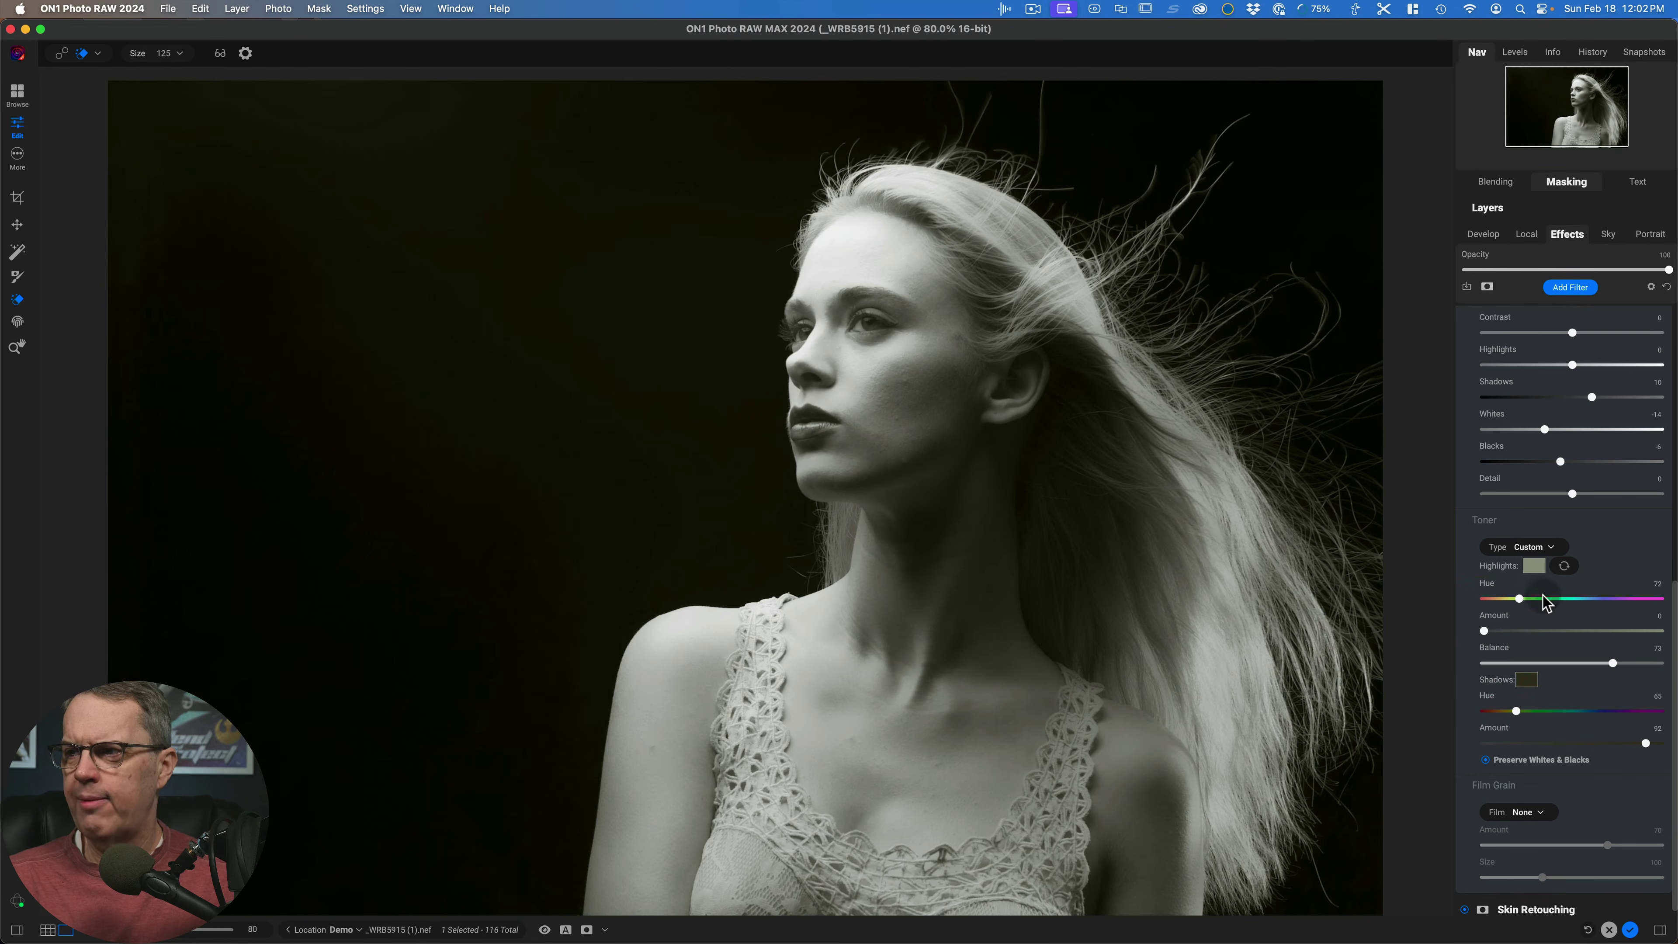
scroll(1554, 557, up, 1)
scroll(1554, 557, up, 1)
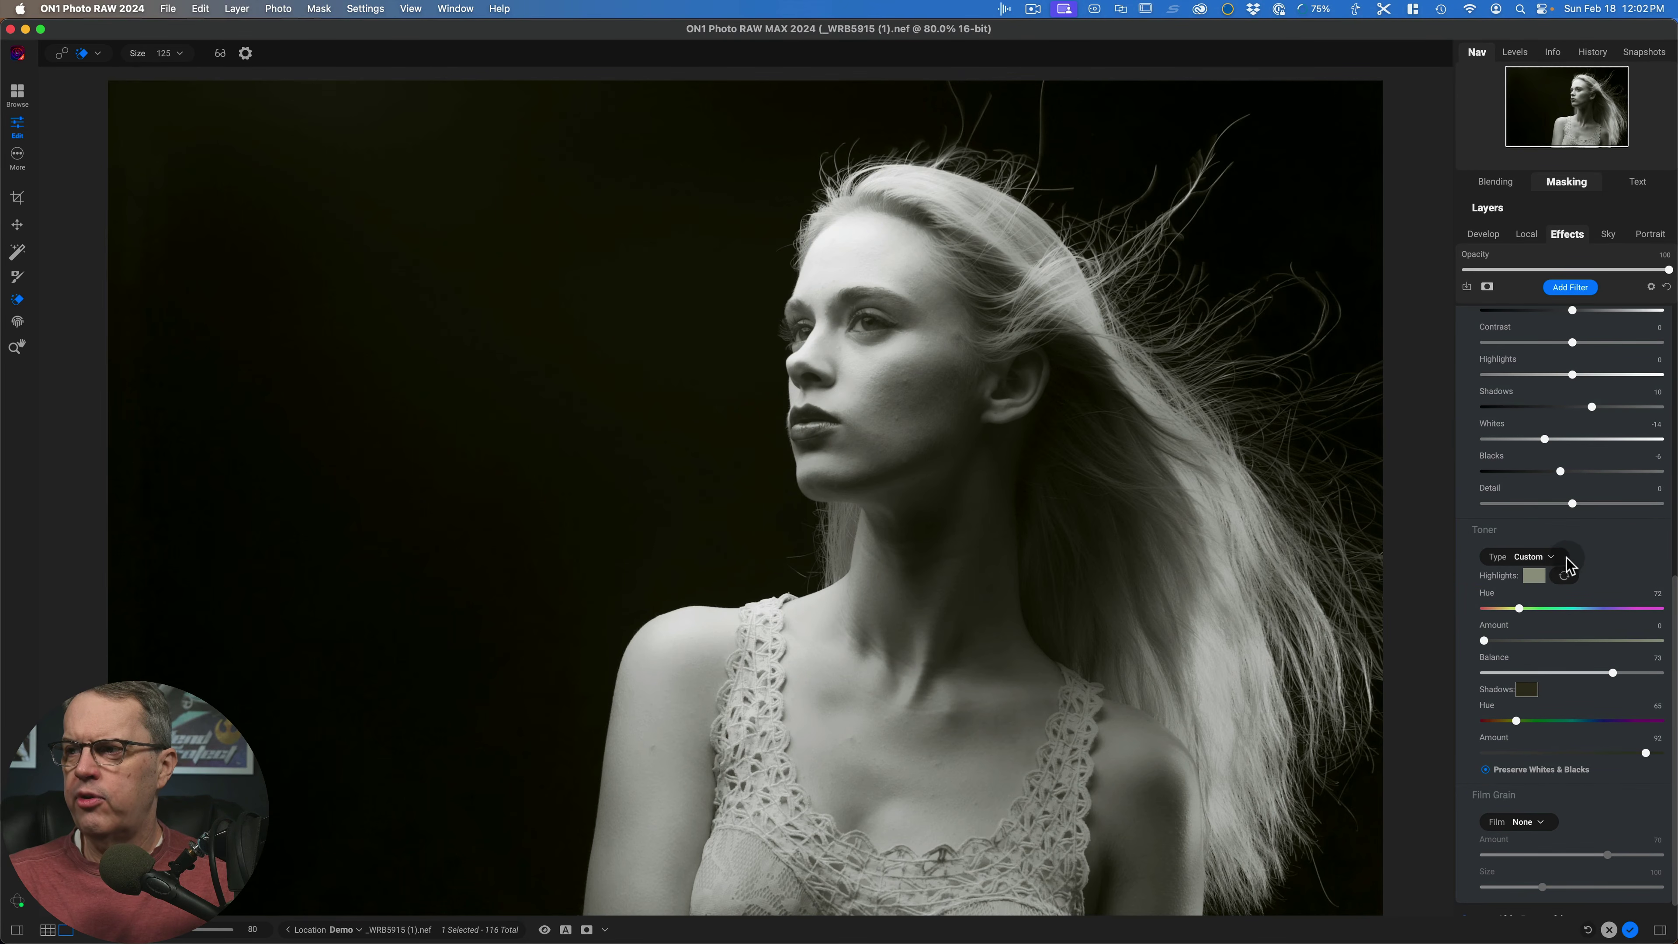
click(1558, 557)
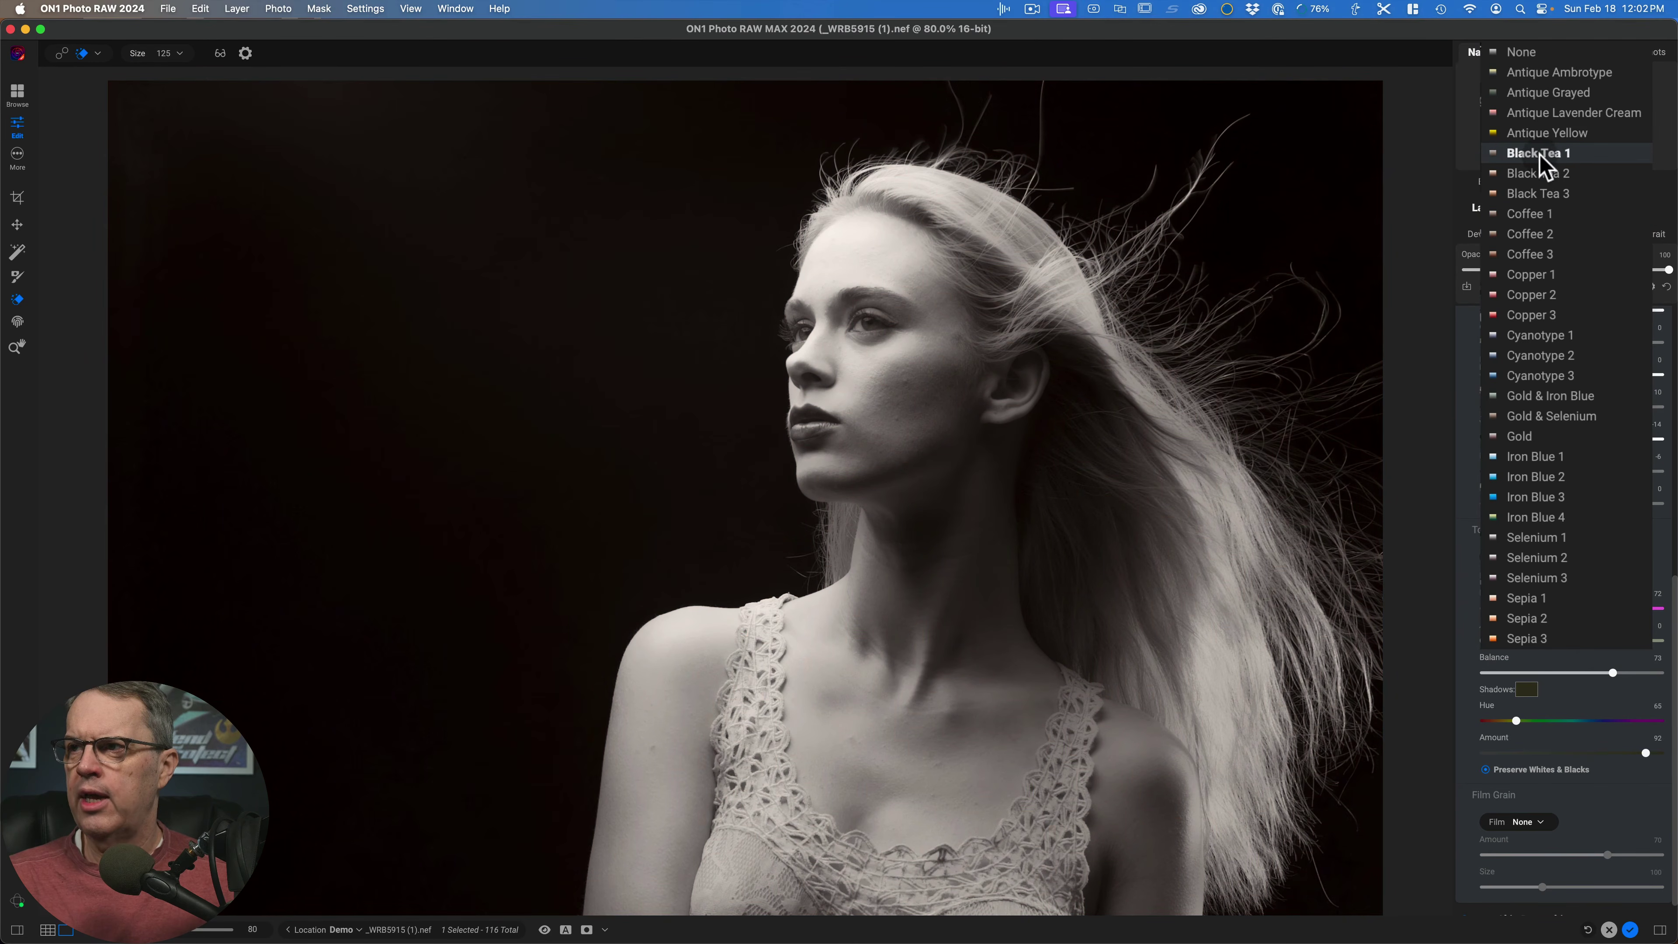
click(1538, 56)
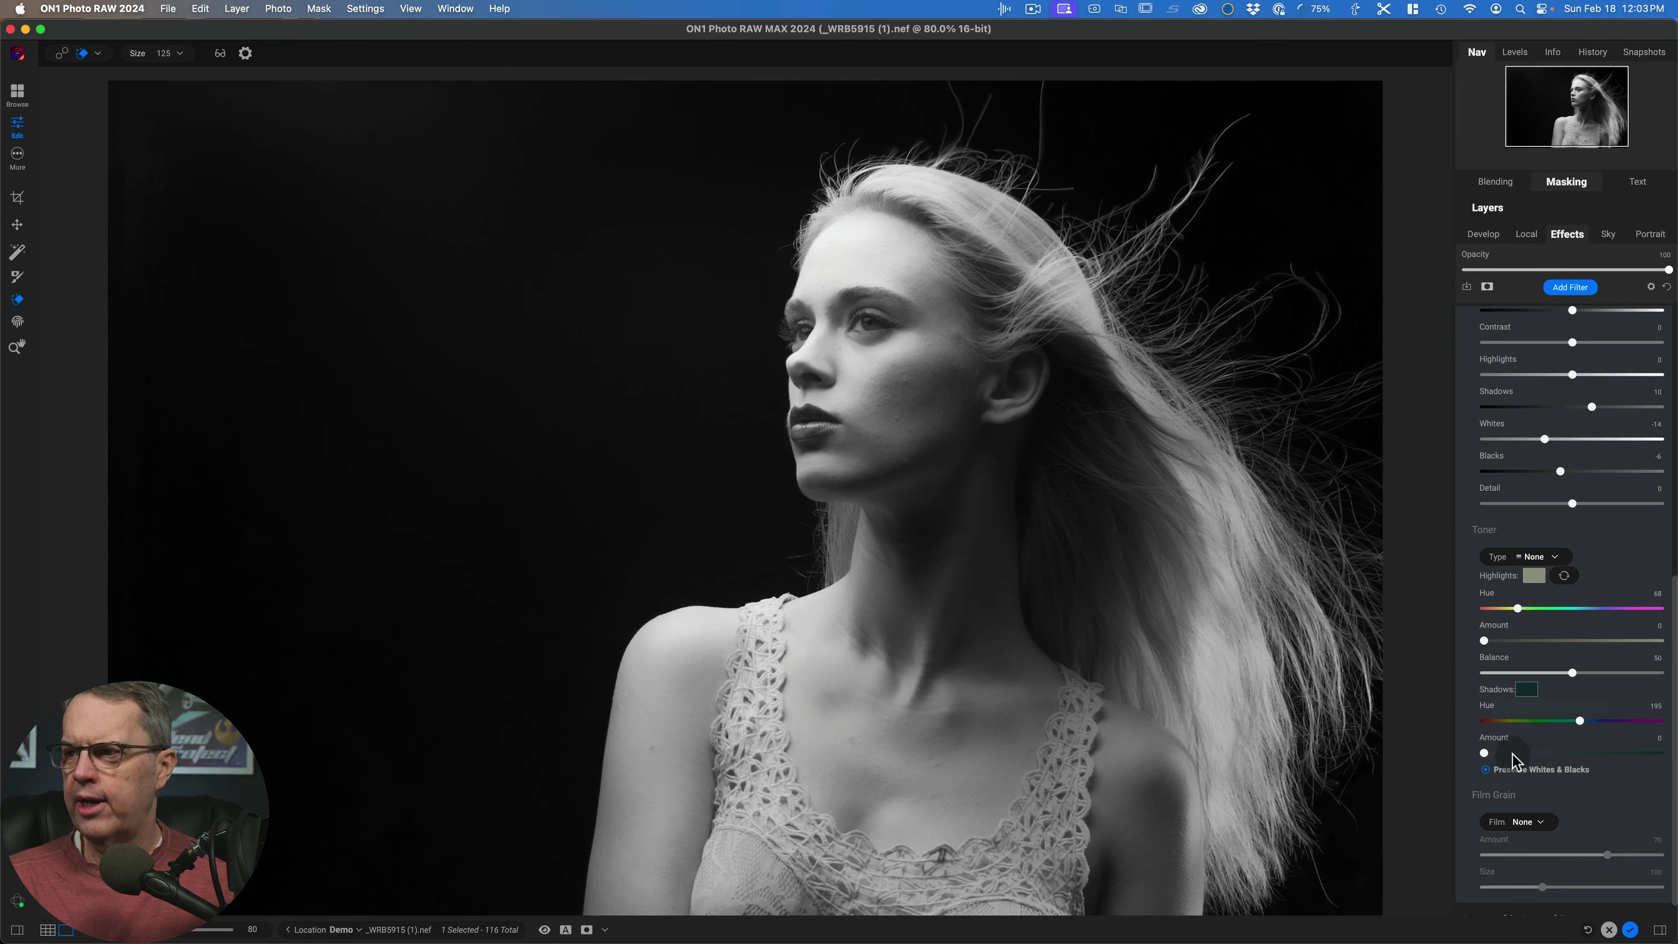
click(1484, 753)
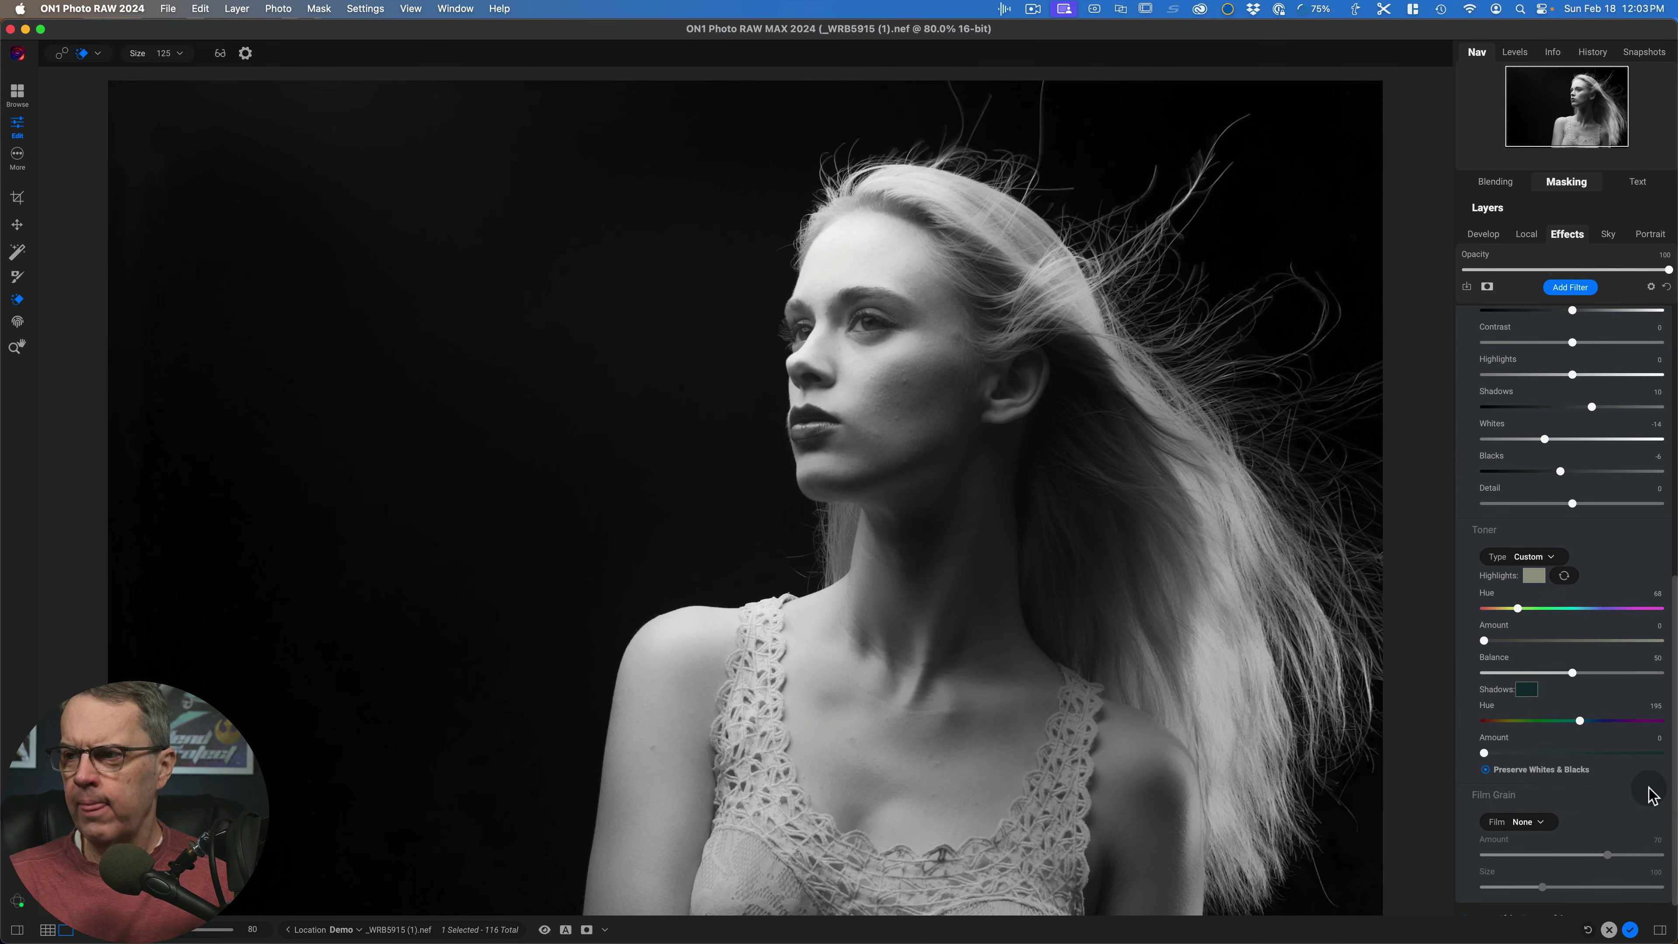
Try Kodak T-Max 400 film grain with an amount of 91 and the maximum size.
scroll(1650, 797, down, 1)
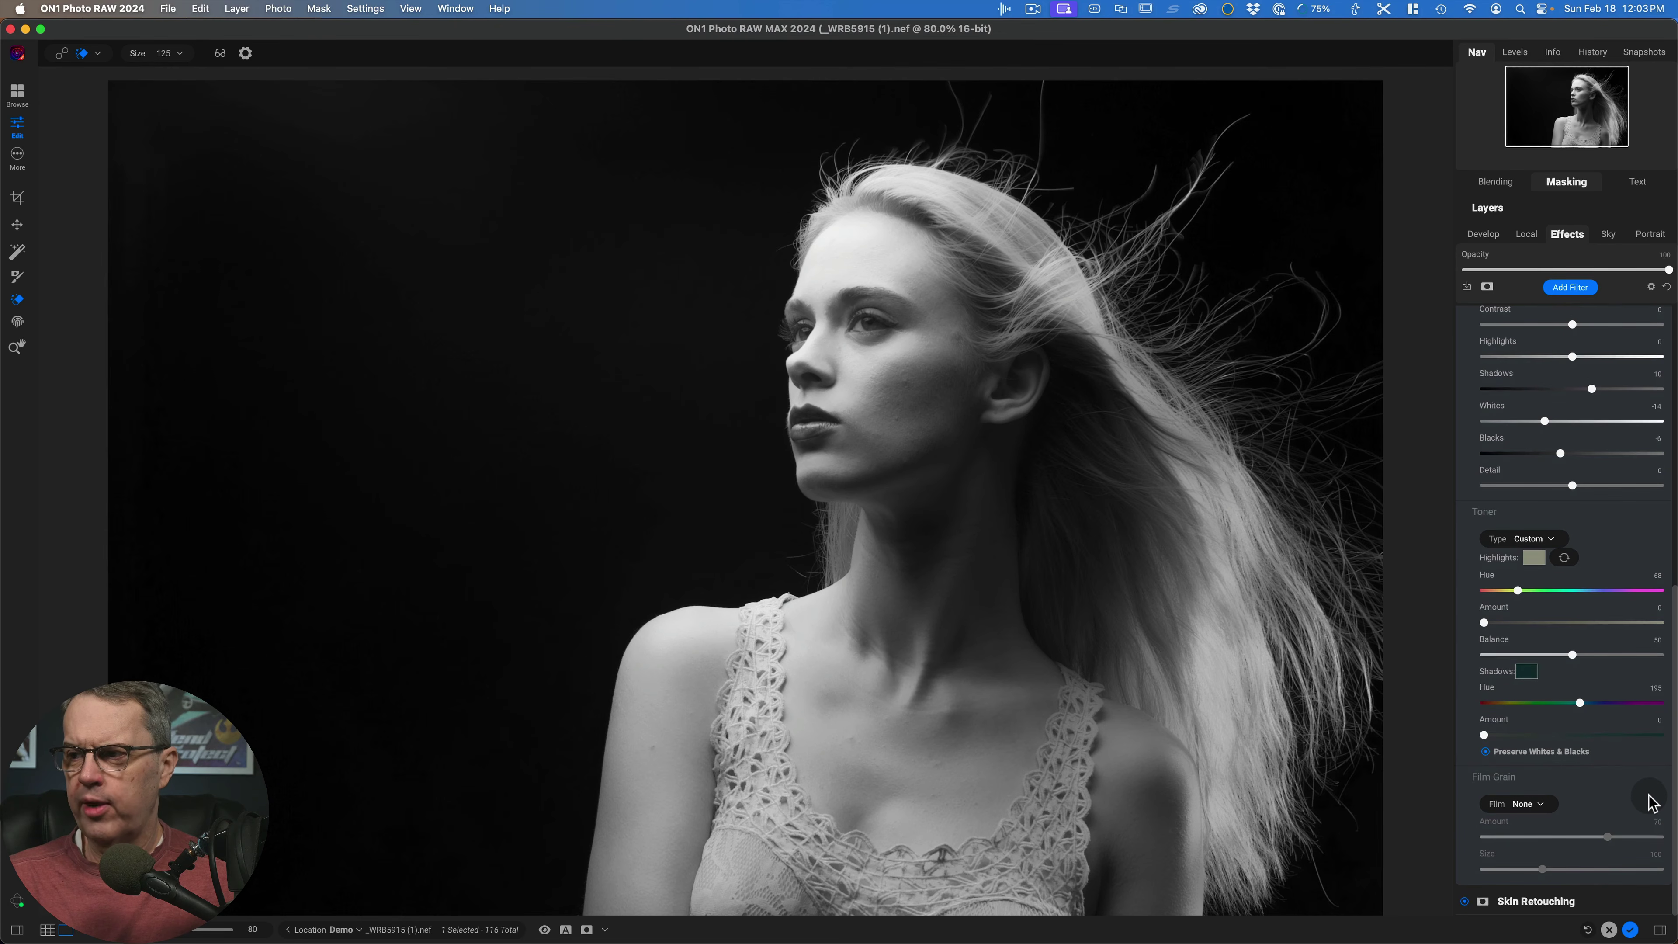
click(1542, 806)
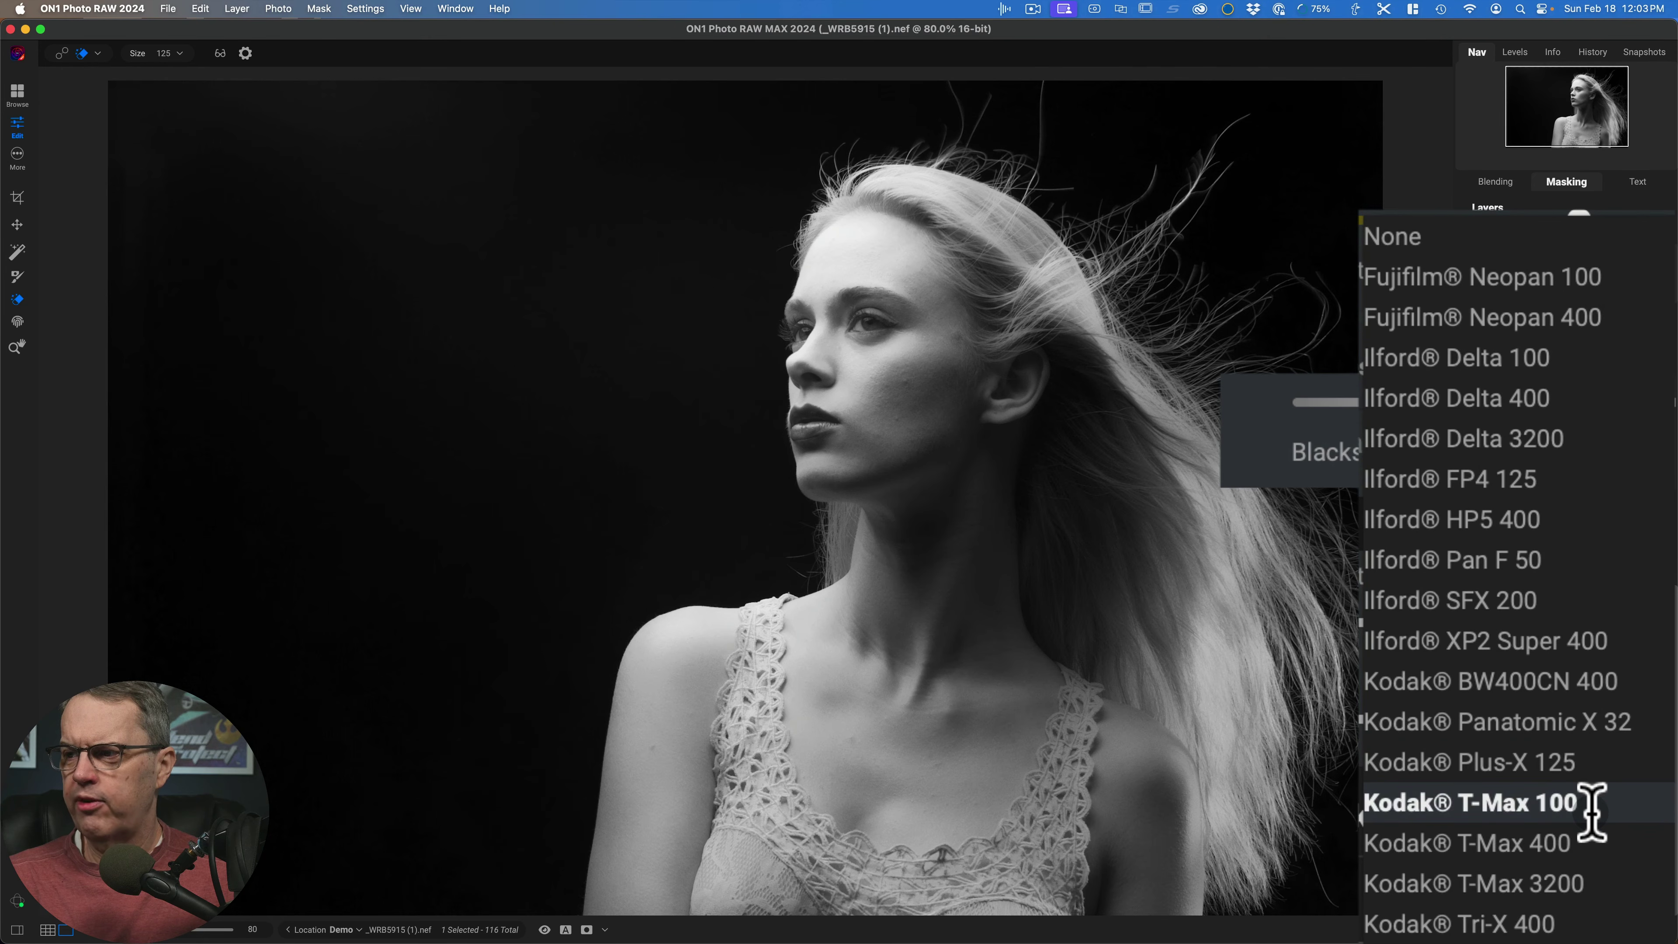
click(1586, 844)
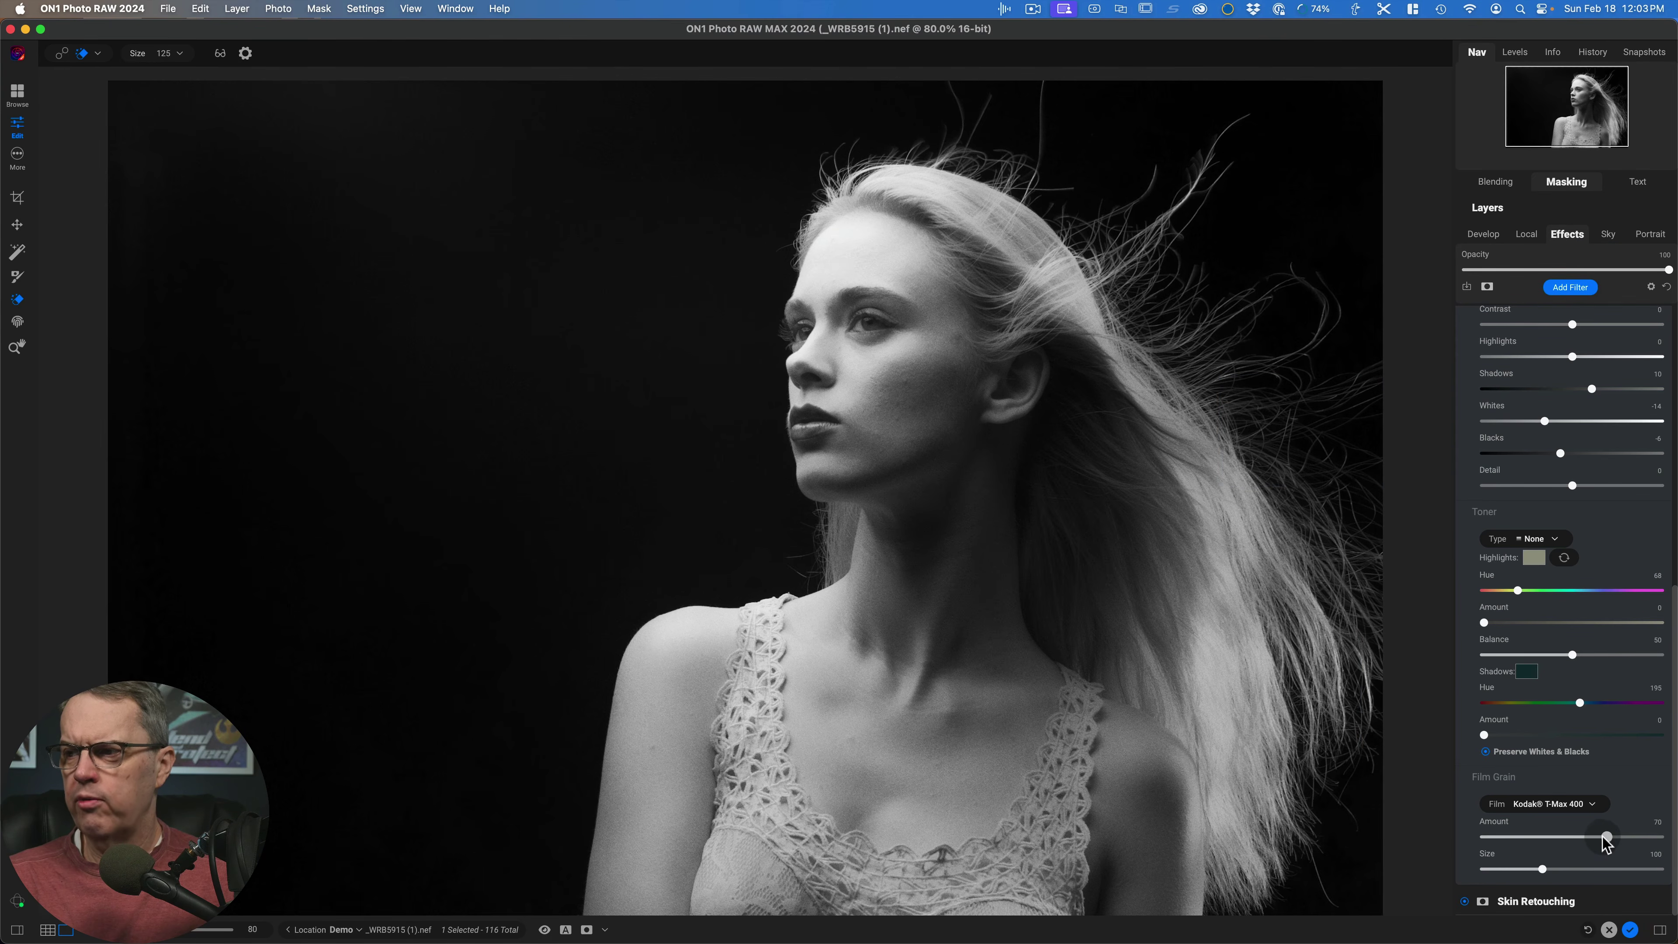
drag(1606, 838, 1643, 848)
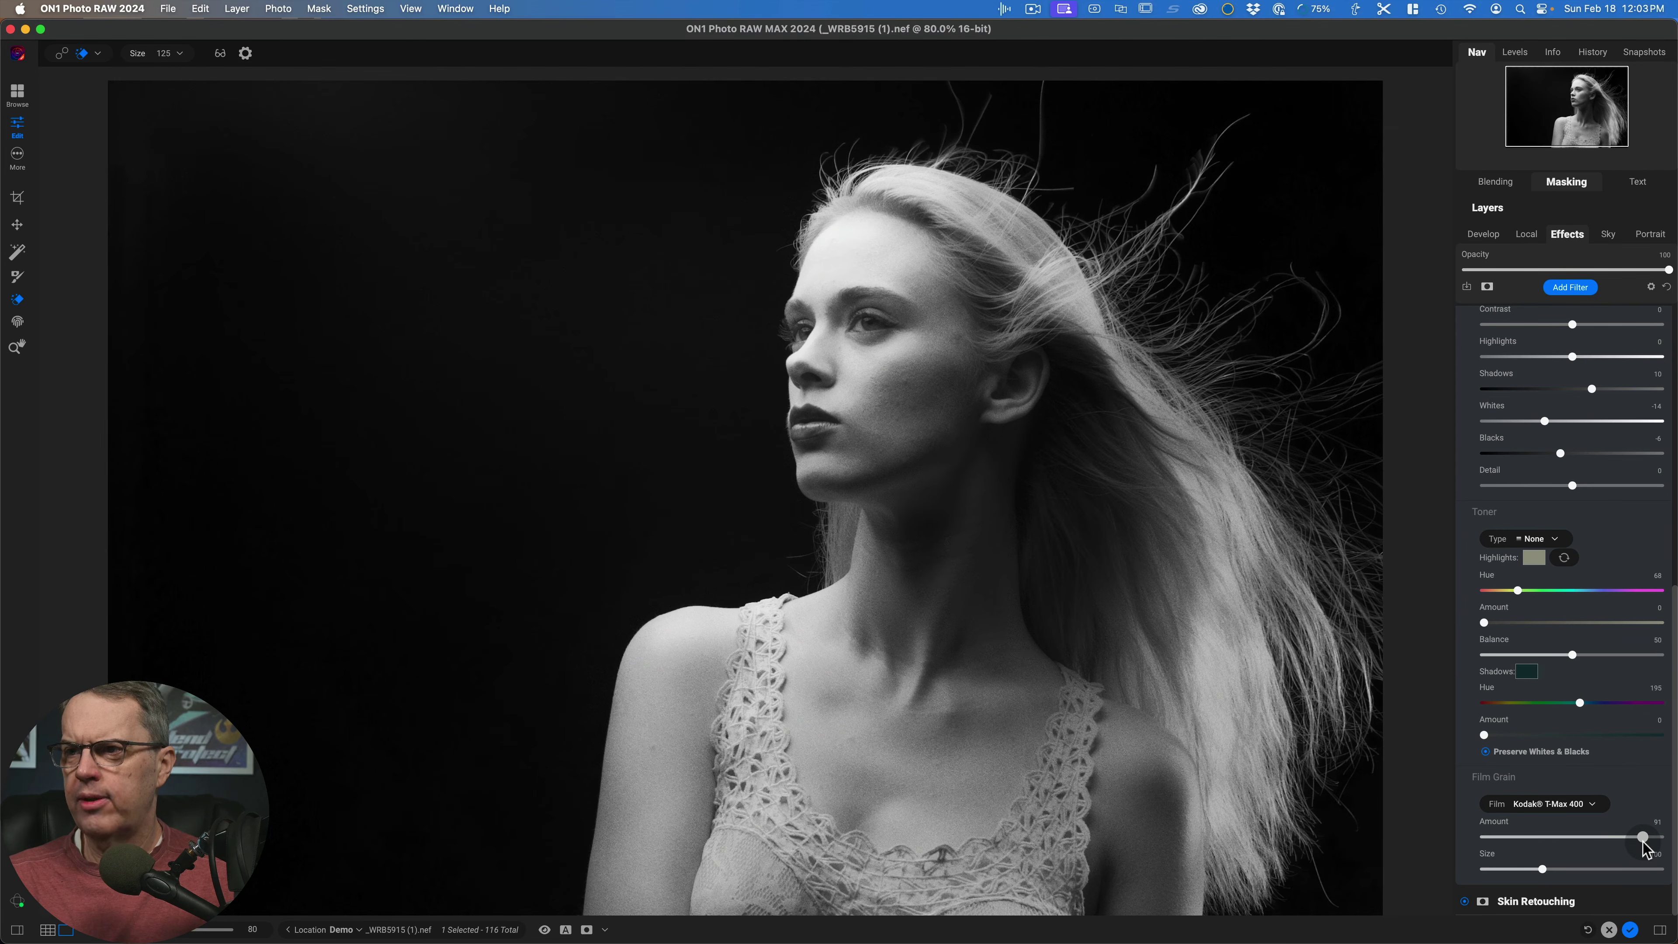
click(1643, 840)
drag(1544, 872, 1675, 874)
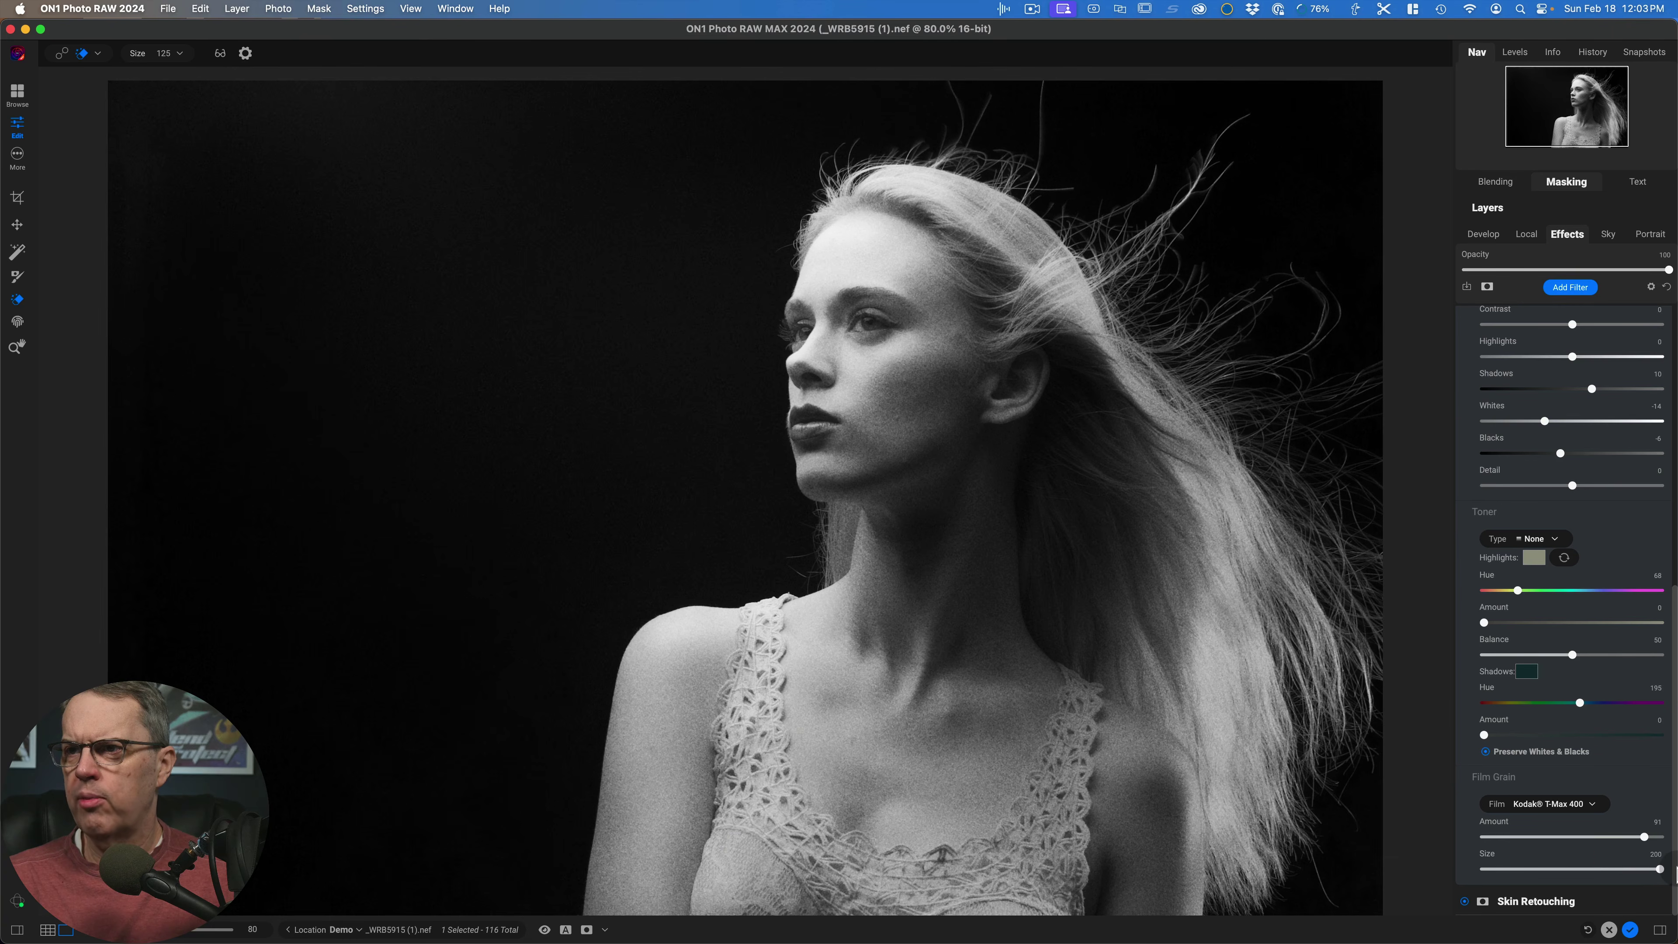
click(890, 381)
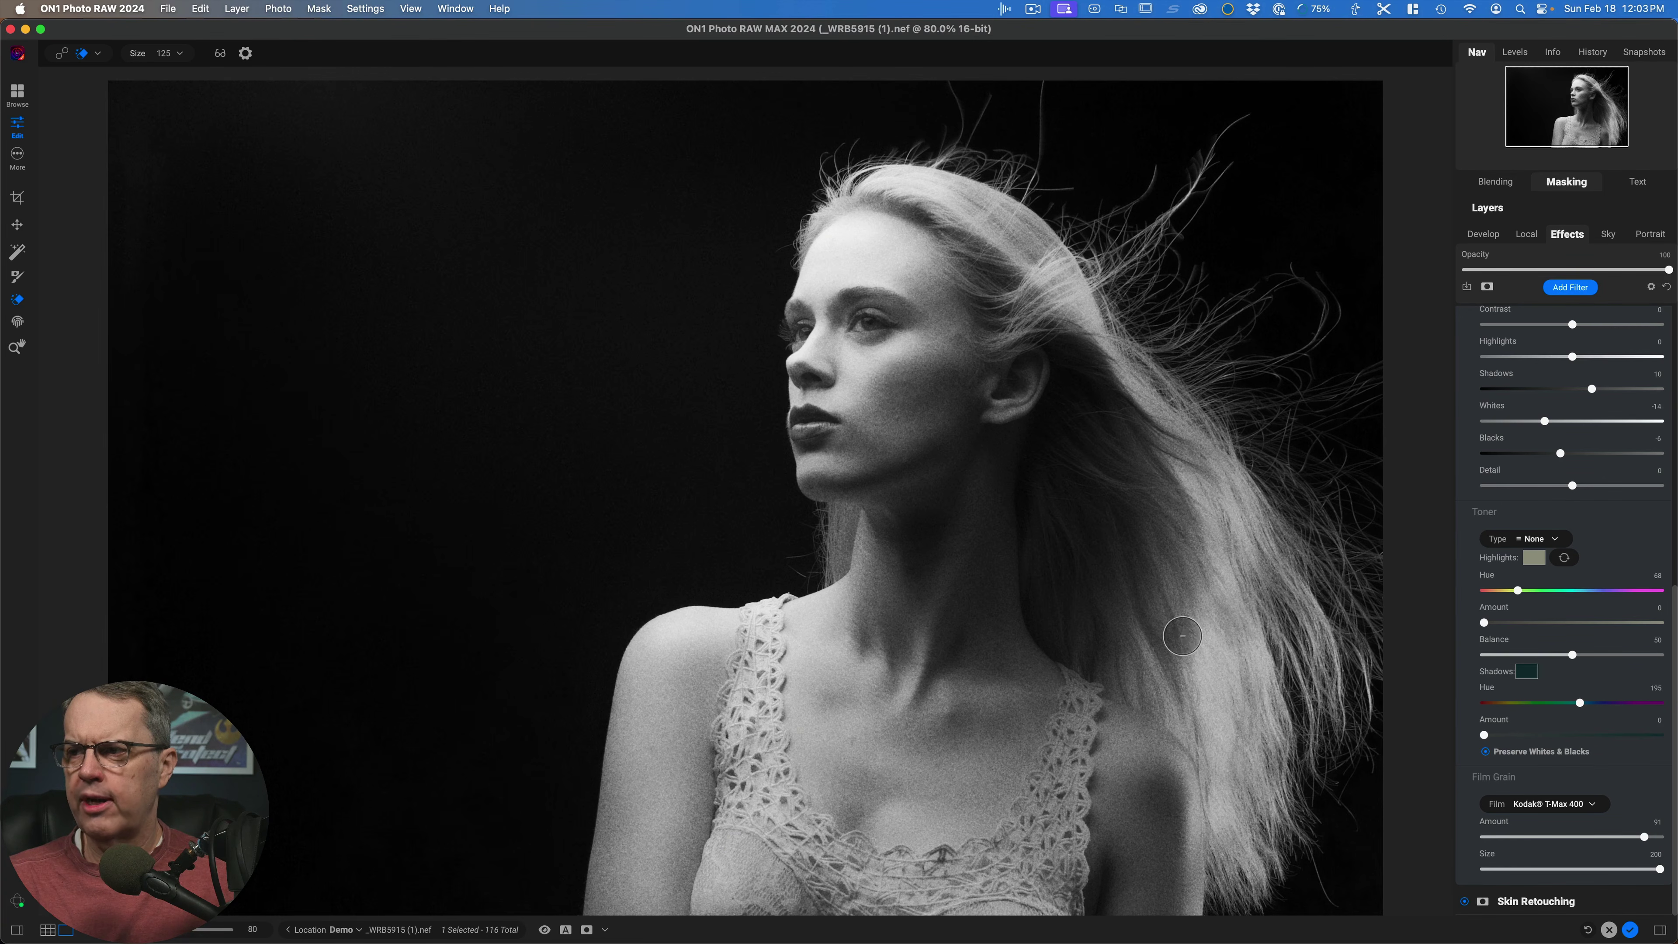
Reset the film grain size and amount, and set the grain's Film type back to None.
double_click(1487, 853)
double_click(1492, 825)
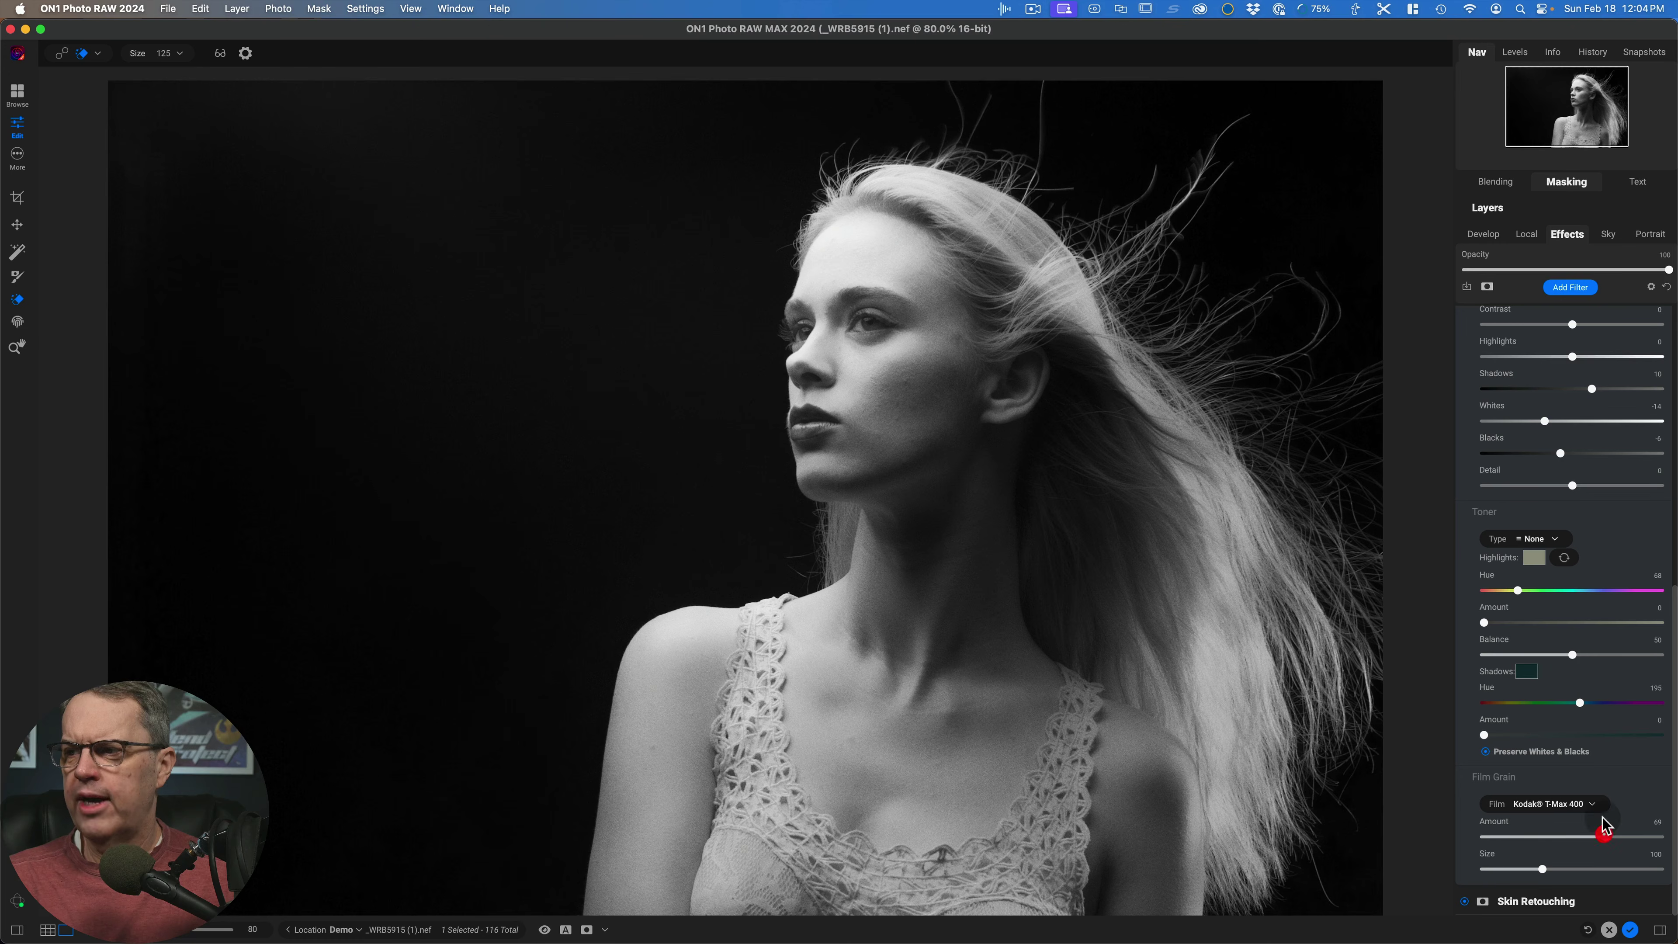
click(1599, 803)
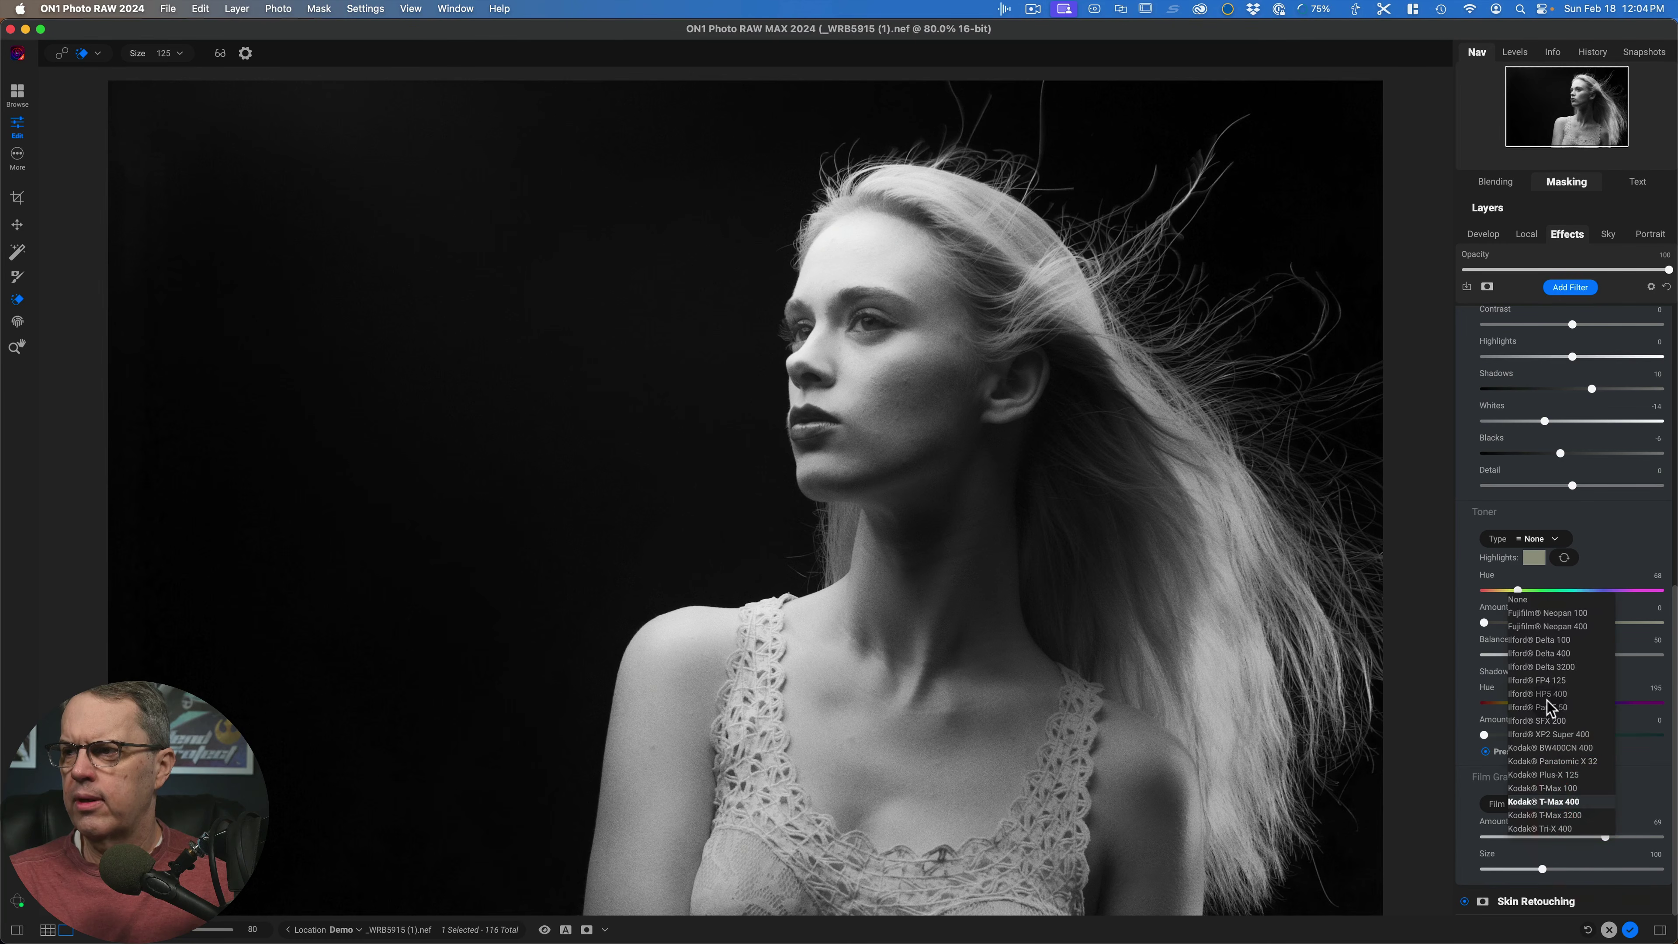
click(1529, 601)
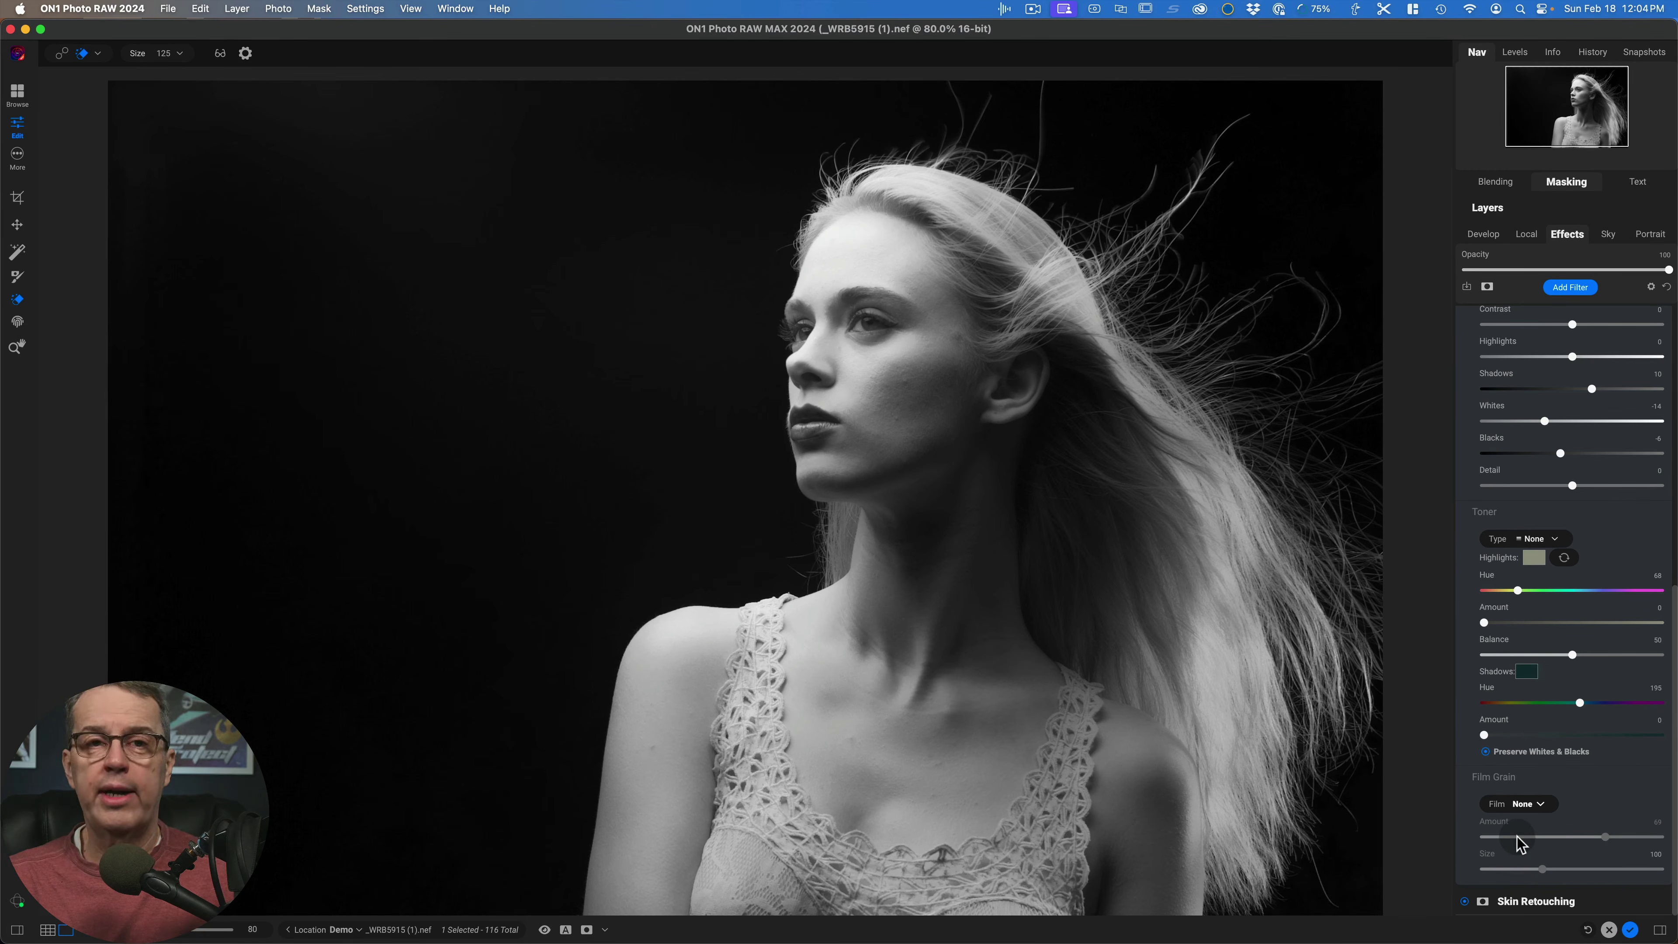
click(1542, 808)
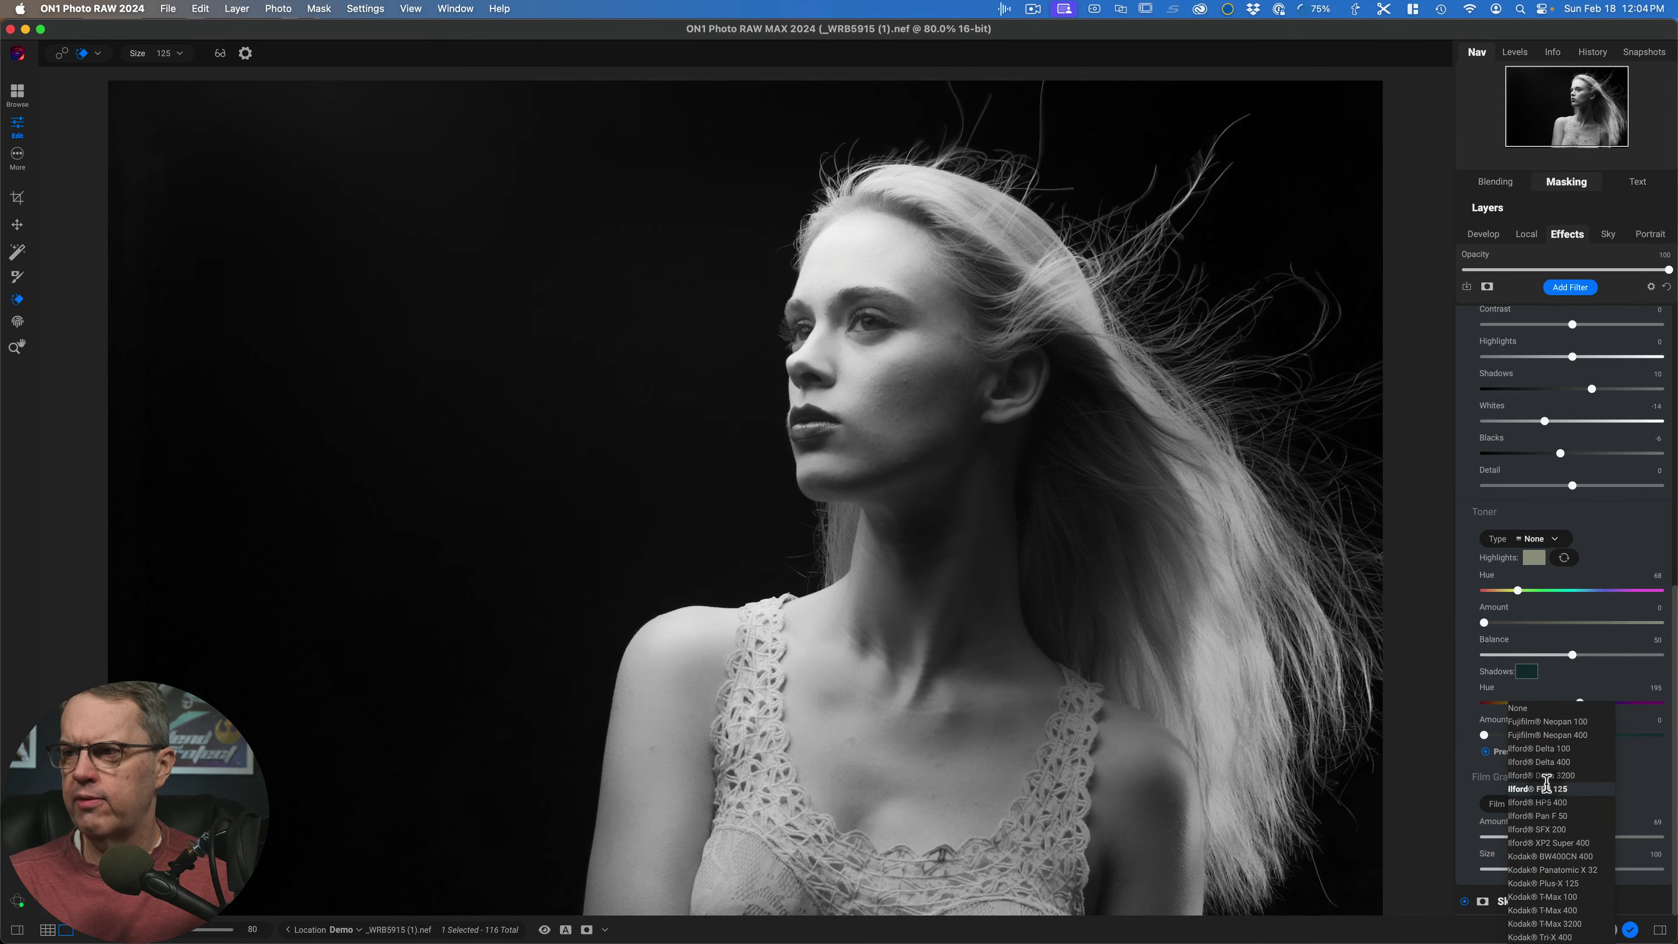
click(1525, 711)
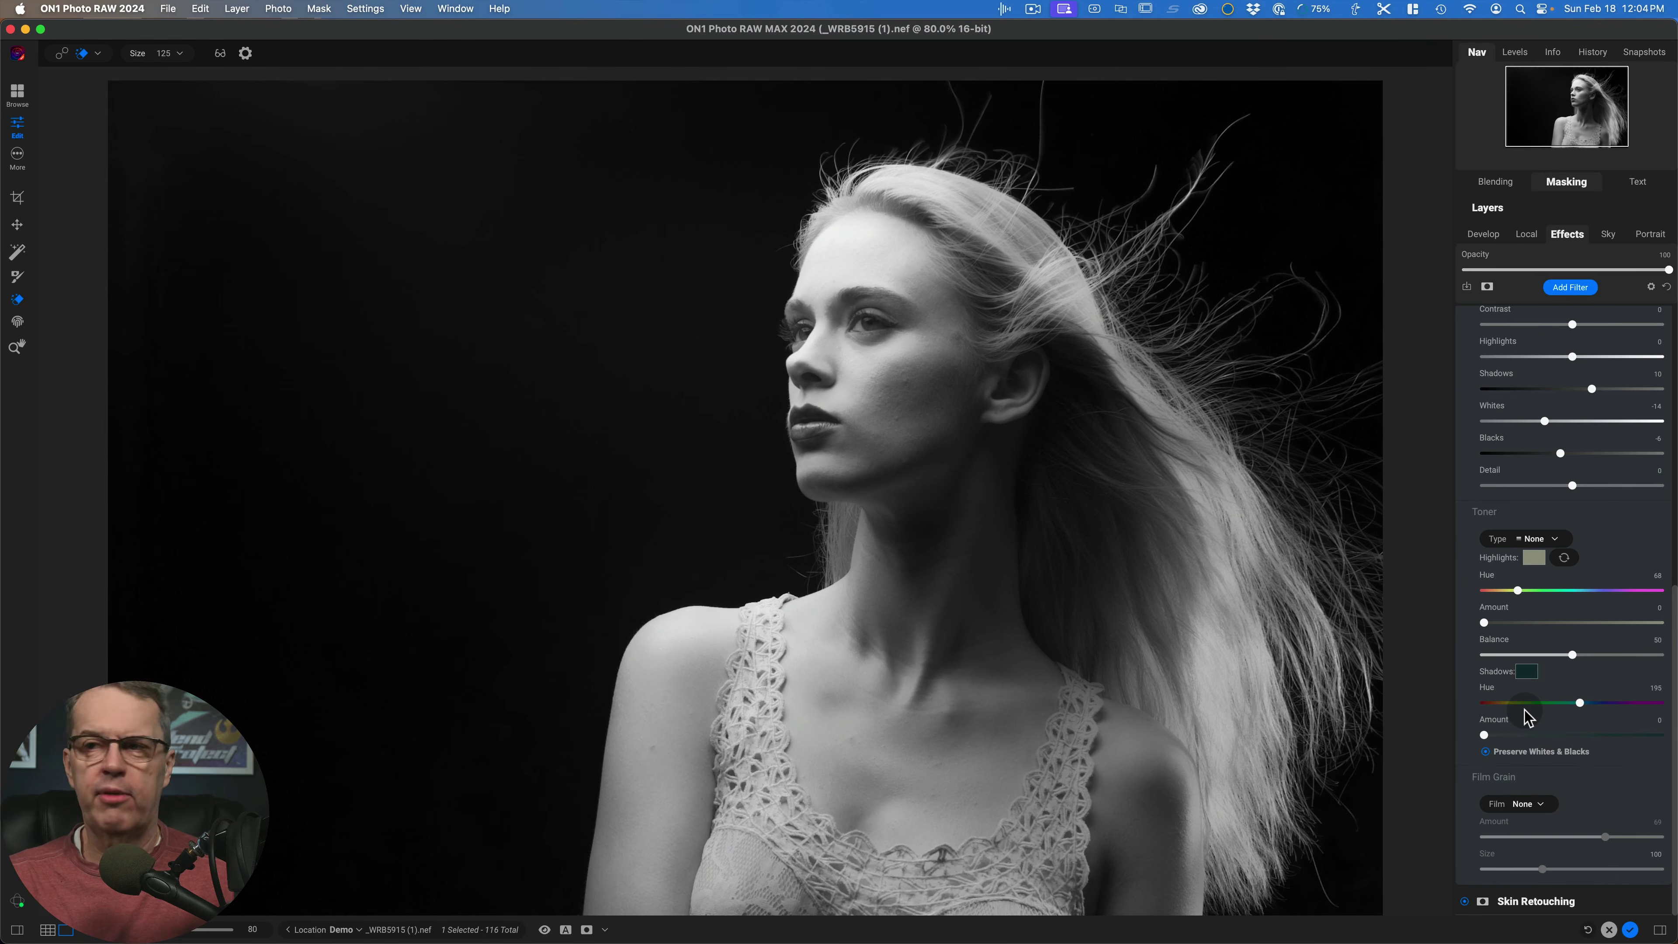